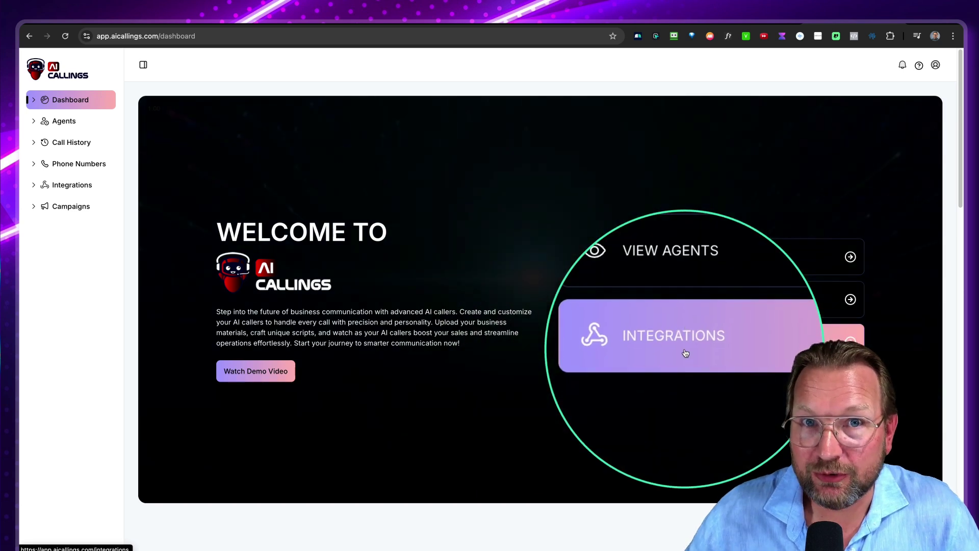
Open the agent creation form, examine its Agent Category options, and close the form without creating an agent
{"action": "left_click", "coordinate": [714, 305]}
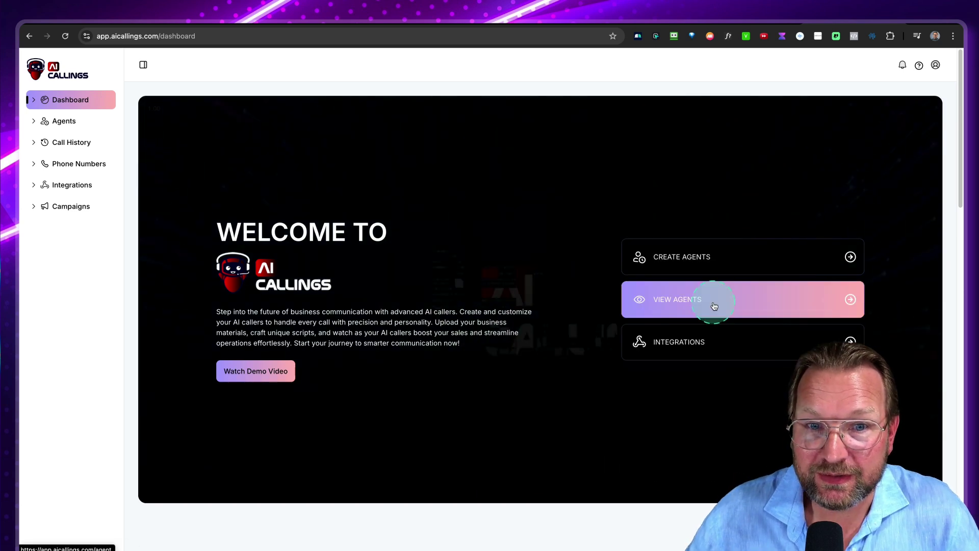
{"action": "left_click", "coordinate": [679, 258]}
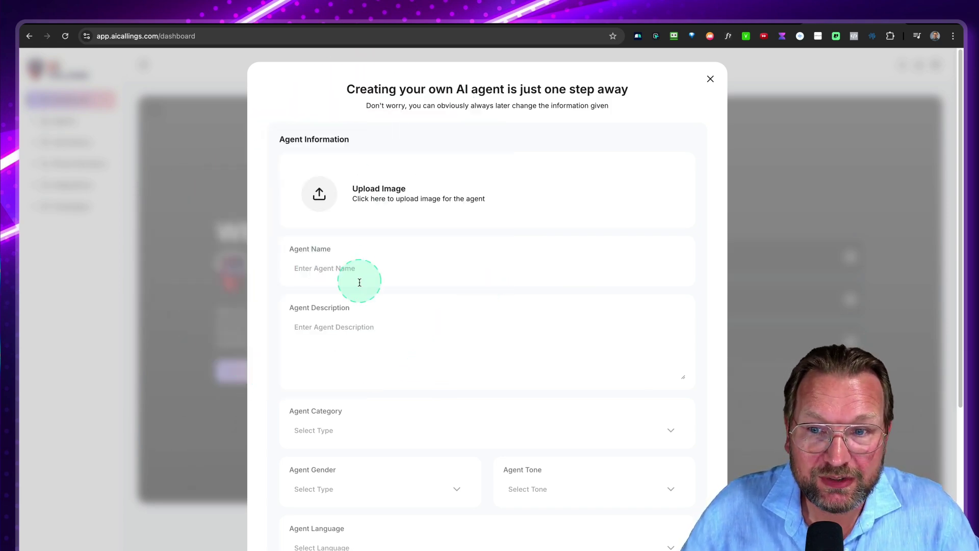
{"action": "scroll", "coordinate": [387, 401], "scroll_direction": "down", "scroll_amount": 4}
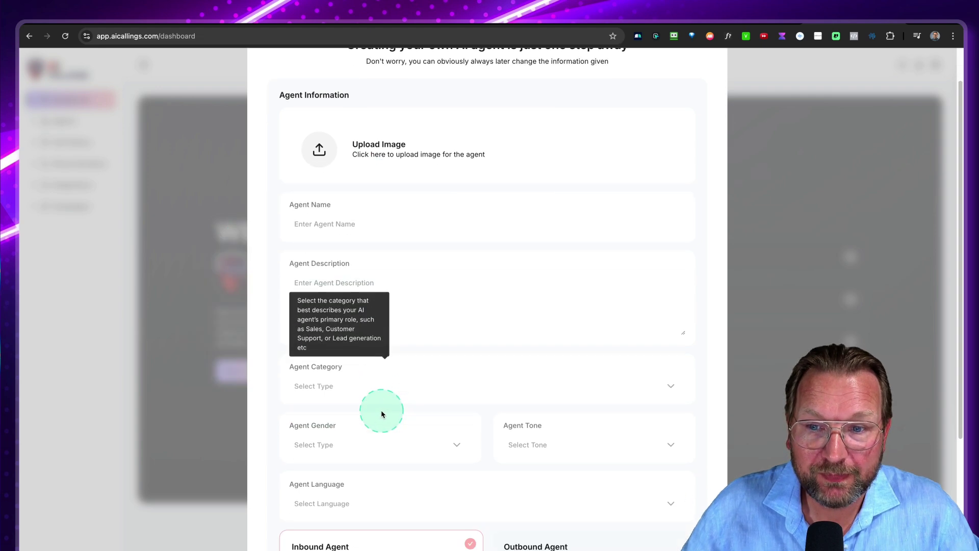
{"action": "left_click", "coordinate": [400, 300]}
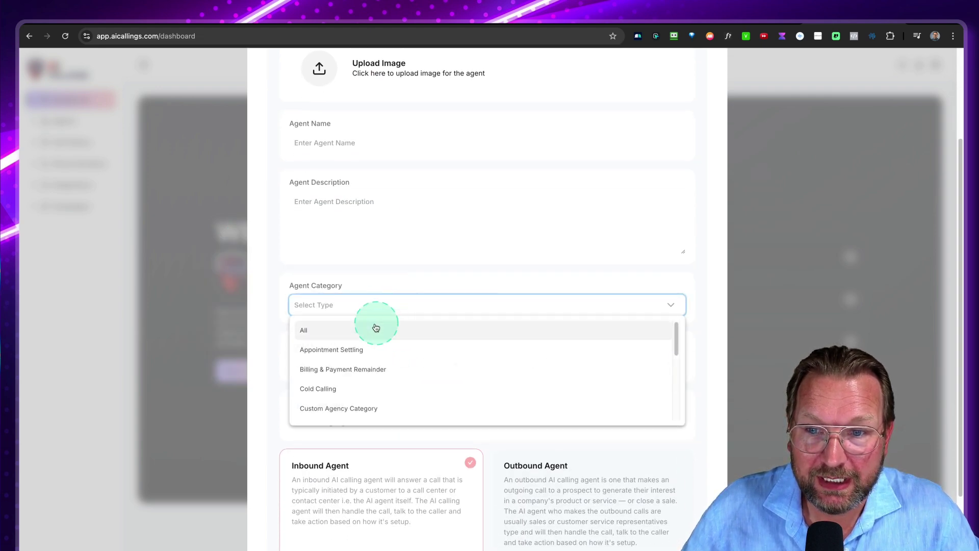
{"action": "scroll", "coordinate": [338, 377], "scroll_direction": "down", "scroll_amount": 1}
{"action": "scroll", "coordinate": [339, 378], "scroll_direction": "down", "scroll_amount": 5}
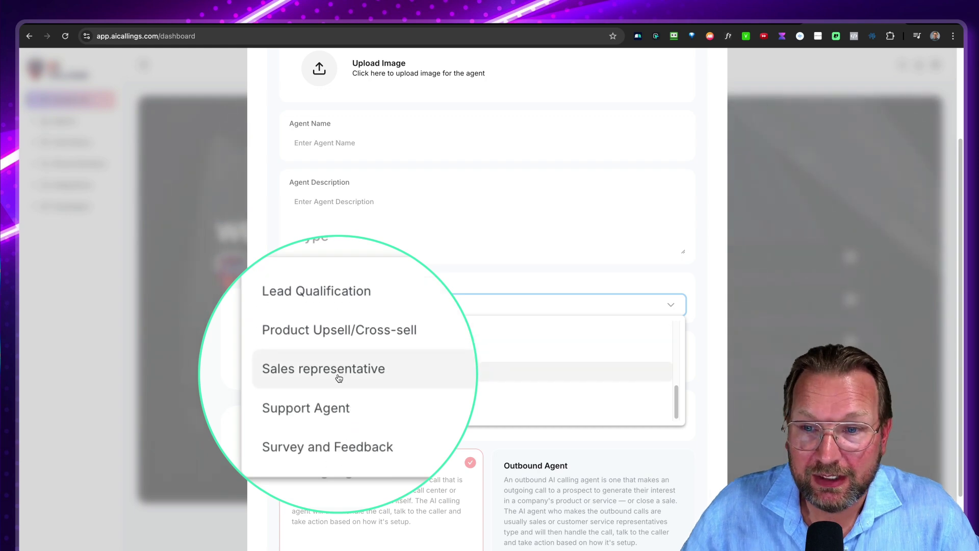
{"action": "left_click", "coordinate": [518, 285]}
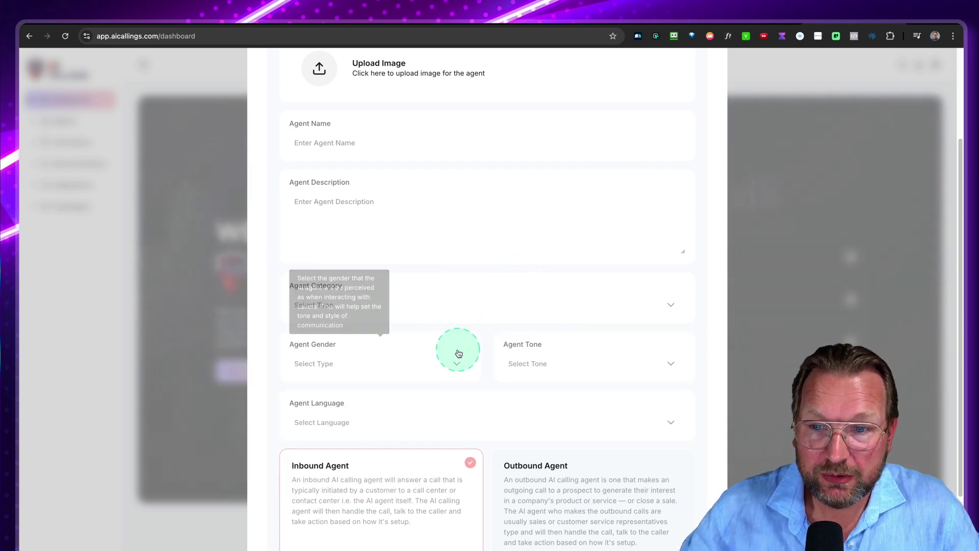
{"action": "scroll", "coordinate": [475, 337], "scroll_direction": "up", "scroll_amount": 3}
{"action": "left_click", "coordinate": [713, 78]}
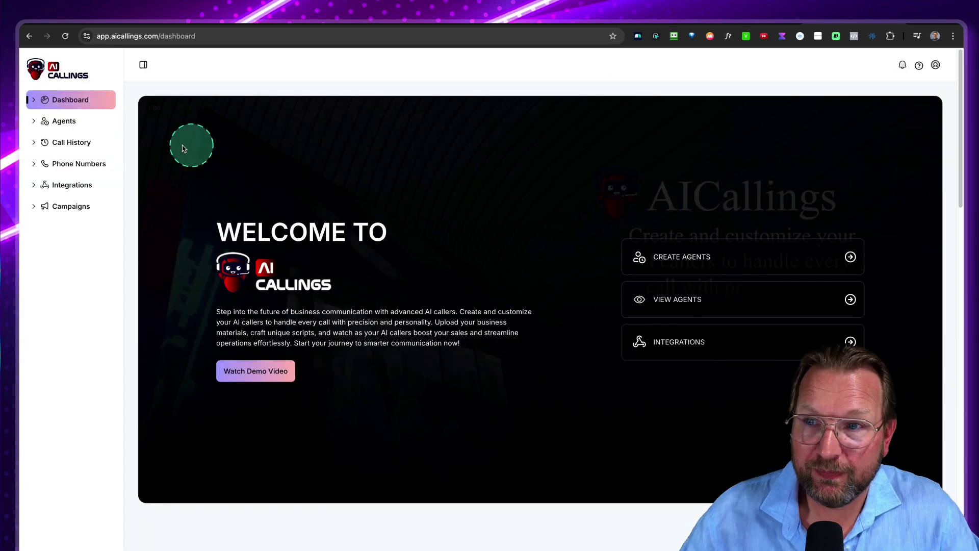
Open the inbound sales representative agent for editing from the agent list and review its Inbound and Outbound agent types
{"action": "left_click", "coordinate": [62, 125]}
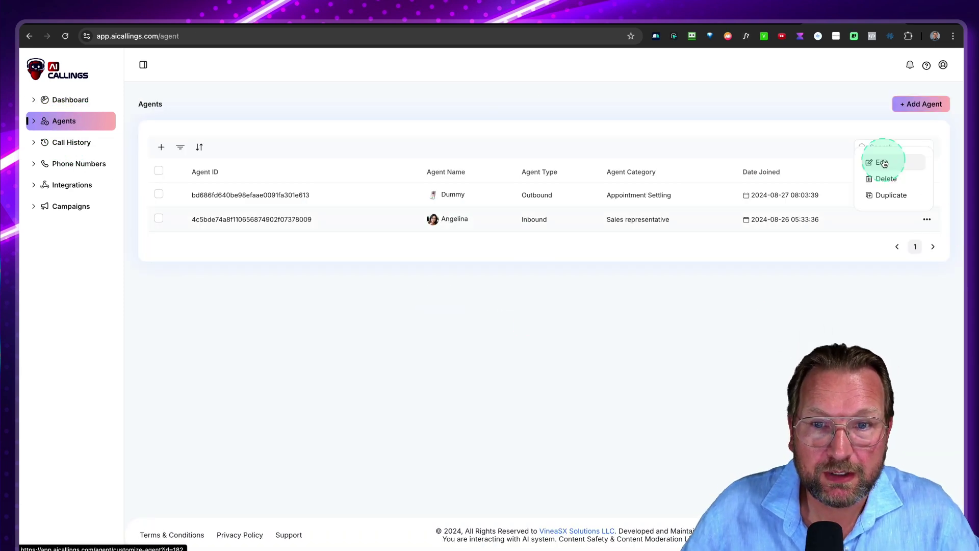
{"action": "left_click", "coordinate": [884, 163]}
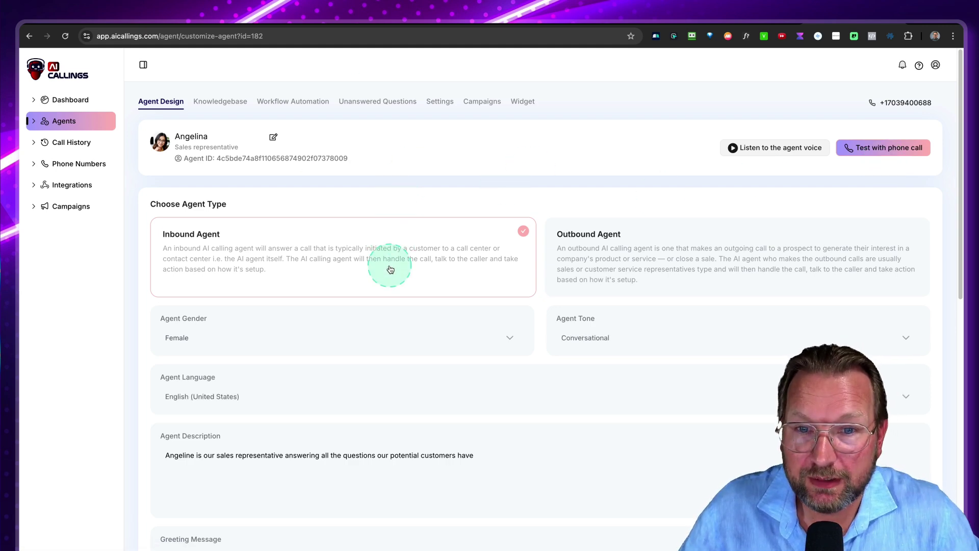
{"action": "scroll", "coordinate": [391, 269], "scroll_direction": "down", "scroll_amount": 2}
{"action": "scroll", "coordinate": [391, 269], "scroll_direction": "up", "scroll_amount": 2}
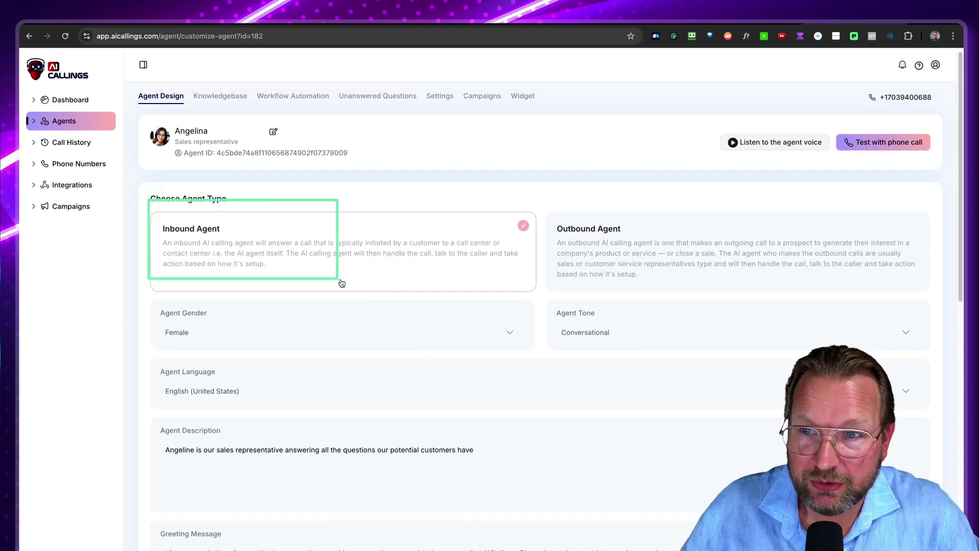
{"action": "left_click_drag", "start_coordinate": [474, 297], "coordinate": [539, 303]}
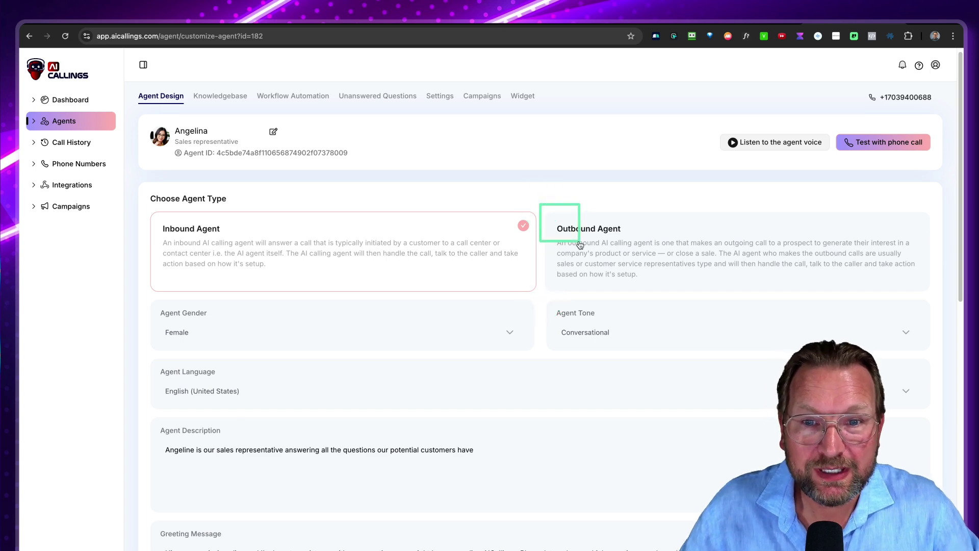
{"action": "left_click", "coordinate": [935, 298]}
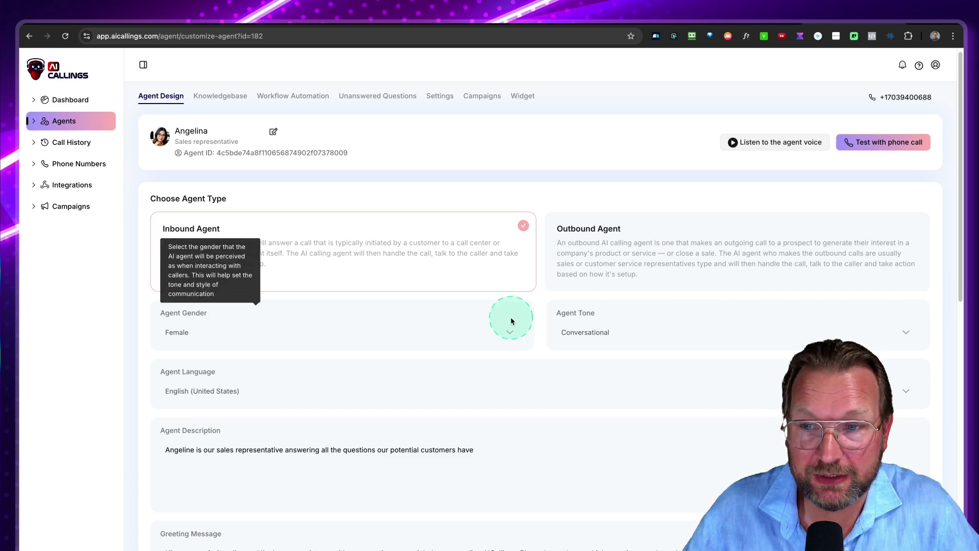
Select Conversational as the tone in the agent's design settings
{"action": "scroll", "coordinate": [509, 322], "scroll_direction": "down", "scroll_amount": 3}
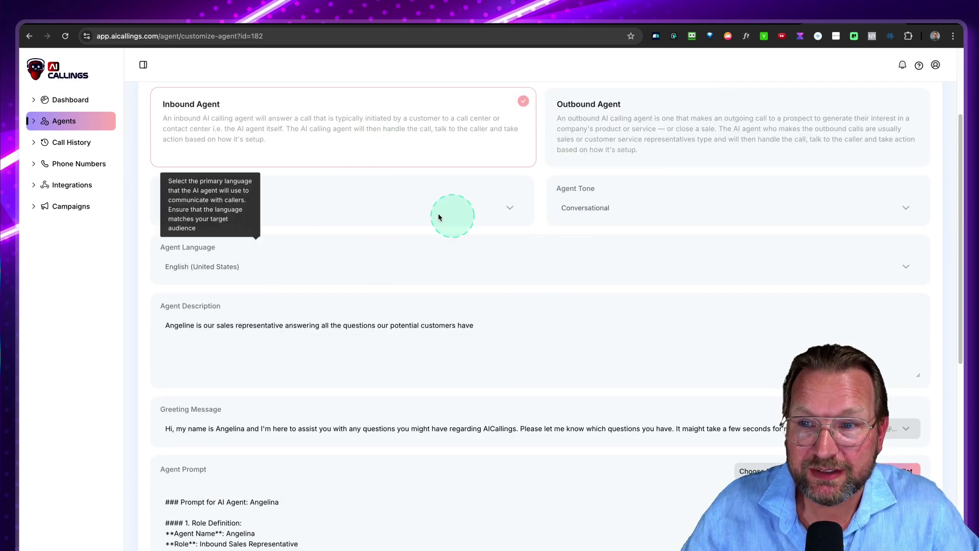
{"action": "left_click", "coordinate": [580, 202]}
{"action": "left_click", "coordinate": [577, 210]}
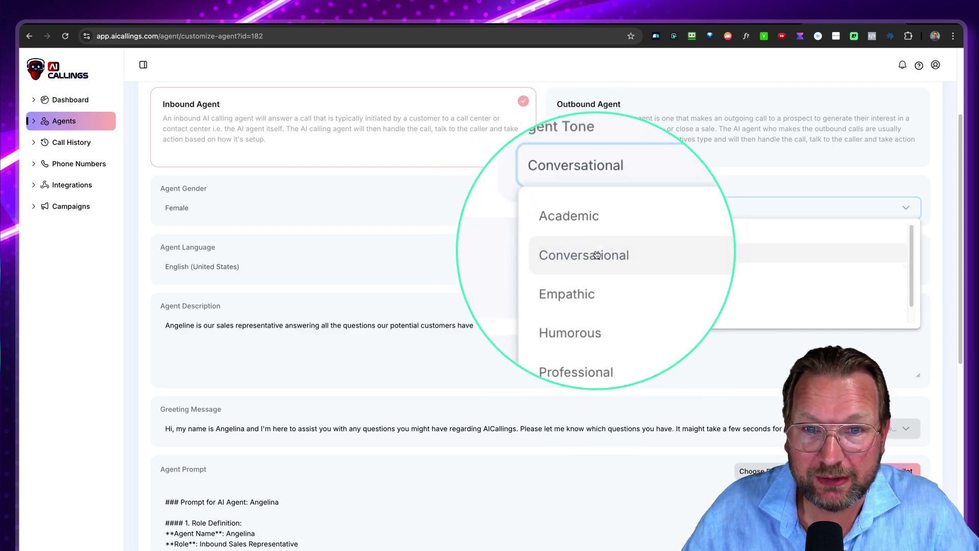
{"action": "left_click", "coordinate": [597, 255]}
Look through the languages offered for the agent and close the list without picking a different one
{"action": "scroll", "coordinate": [485, 263], "scroll_direction": "down", "scroll_amount": 3}
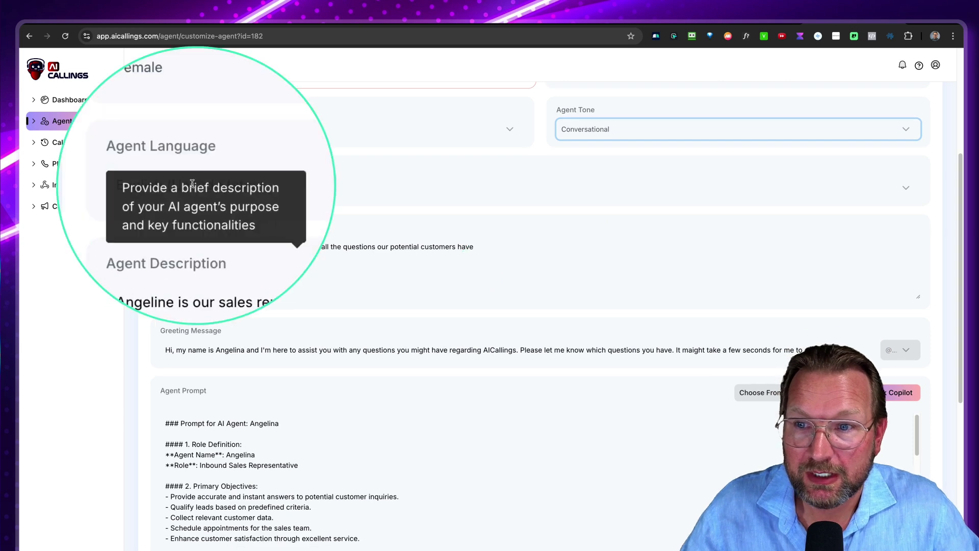
{"action": "left_click", "coordinate": [229, 190]}
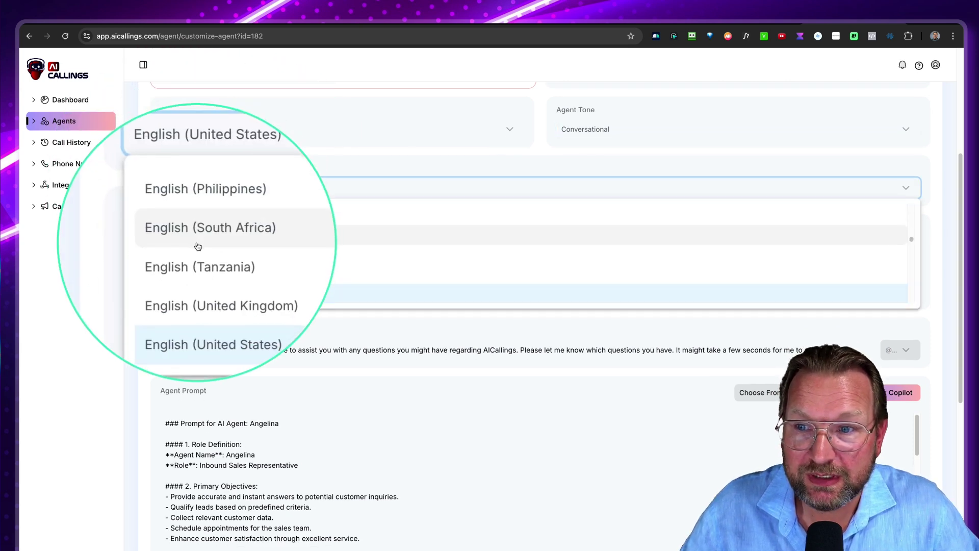
{"action": "scroll", "coordinate": [201, 249], "scroll_direction": "down", "scroll_amount": 3}
{"action": "scroll", "coordinate": [199, 247], "scroll_direction": "up", "scroll_amount": 5}
{"action": "scroll", "coordinate": [199, 246], "scroll_direction": "up", "scroll_amount": 10}
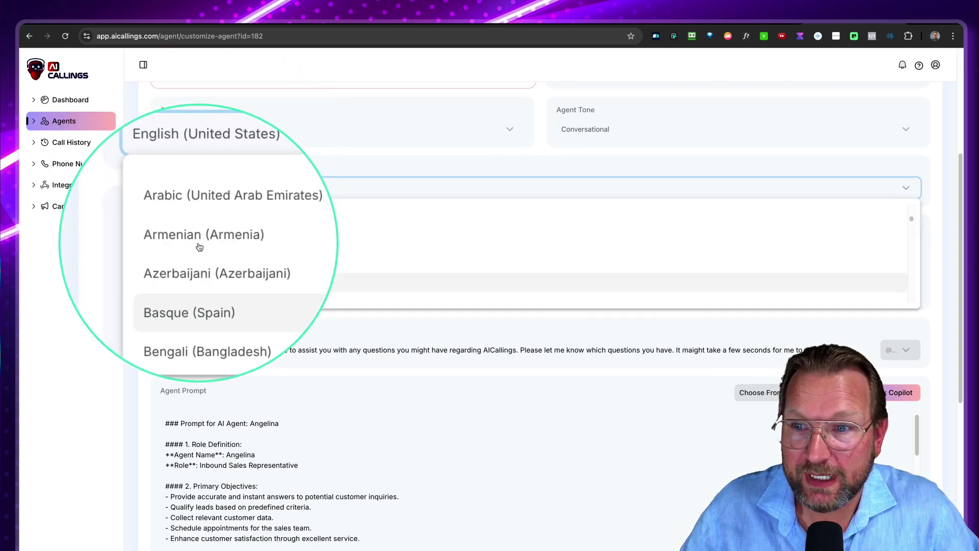
{"action": "scroll", "coordinate": [199, 247], "scroll_direction": "down", "scroll_amount": 3}
{"action": "scroll", "coordinate": [199, 247], "scroll_direction": "down", "scroll_amount": 15}
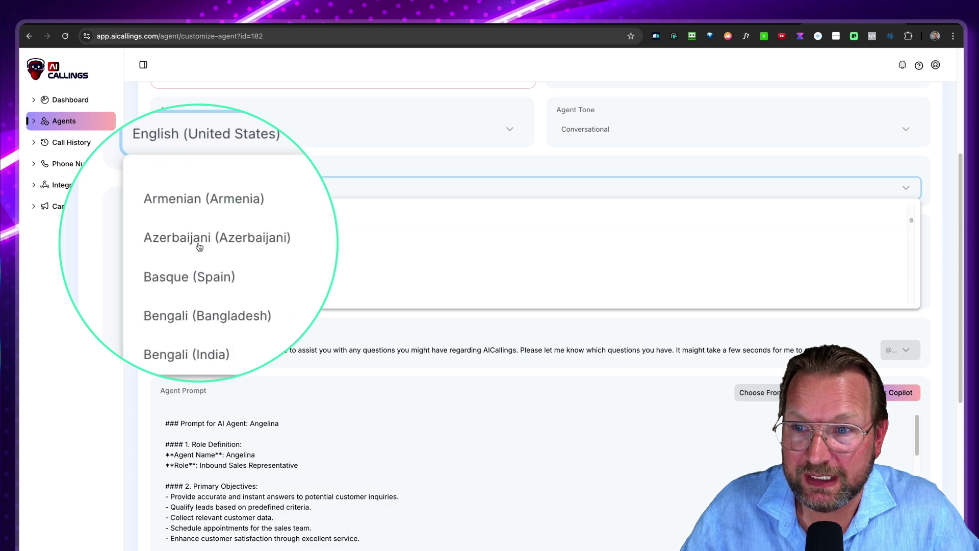
{"action": "scroll", "coordinate": [199, 247], "scroll_direction": "down", "scroll_amount": 15}
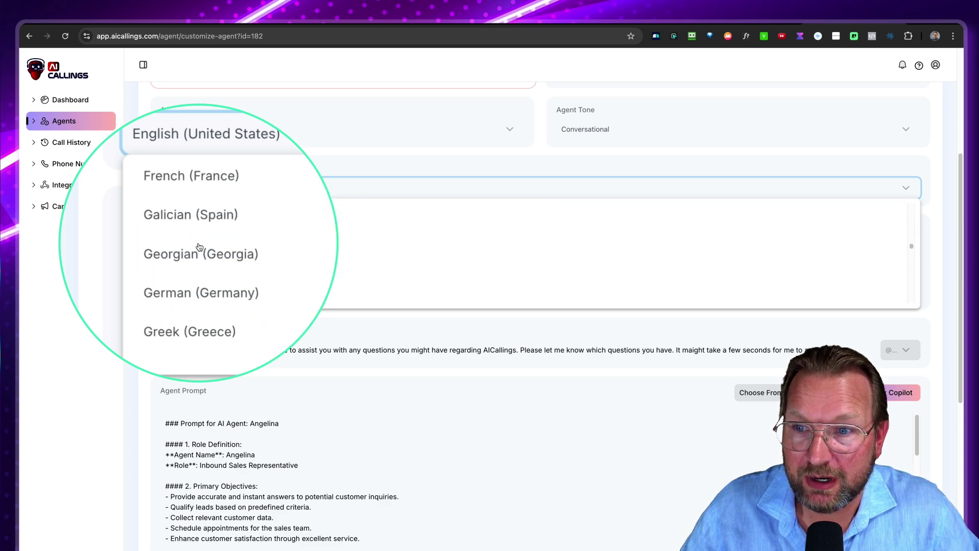
{"action": "scroll", "coordinate": [199, 247], "scroll_direction": "down", "scroll_amount": 5}
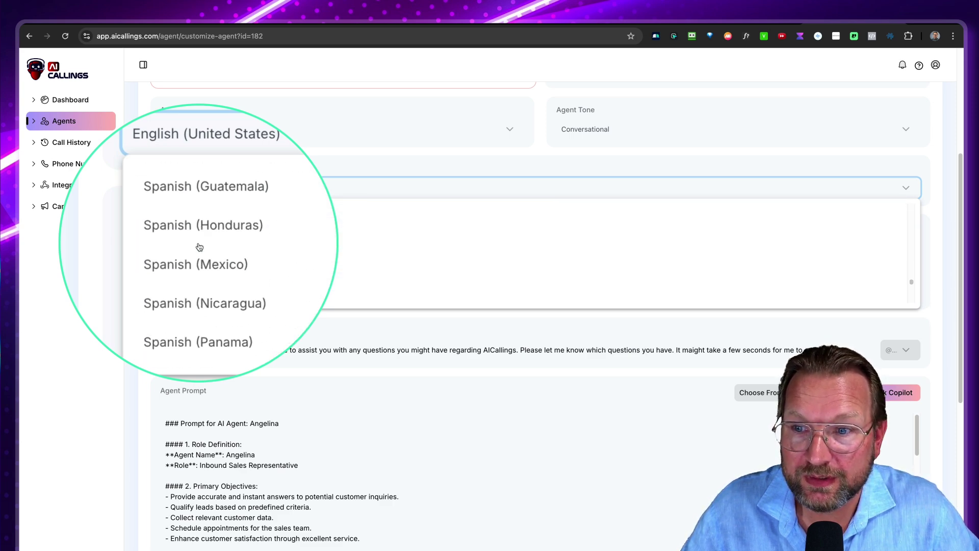
{"action": "scroll", "coordinate": [199, 246], "scroll_direction": "up", "scroll_amount": 10}
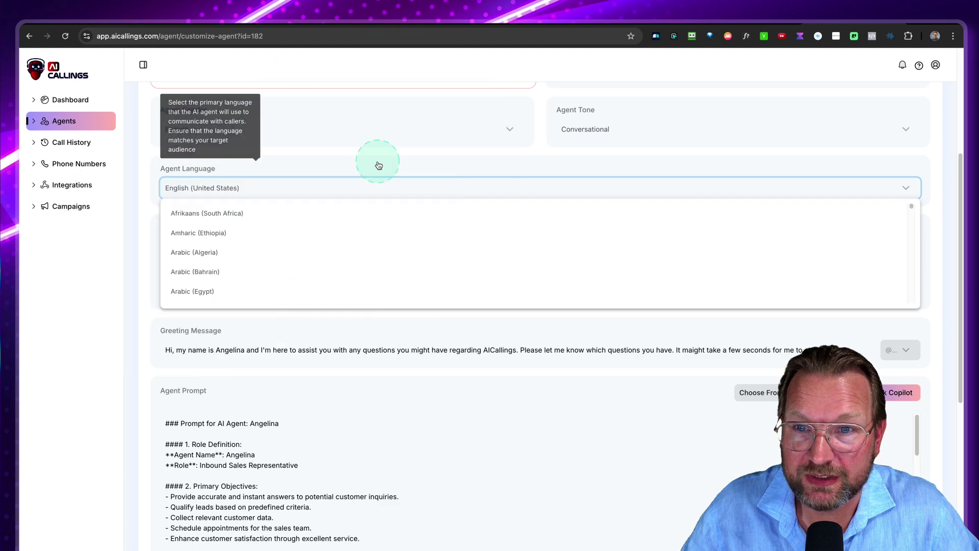
{"action": "left_click", "coordinate": [379, 165]}
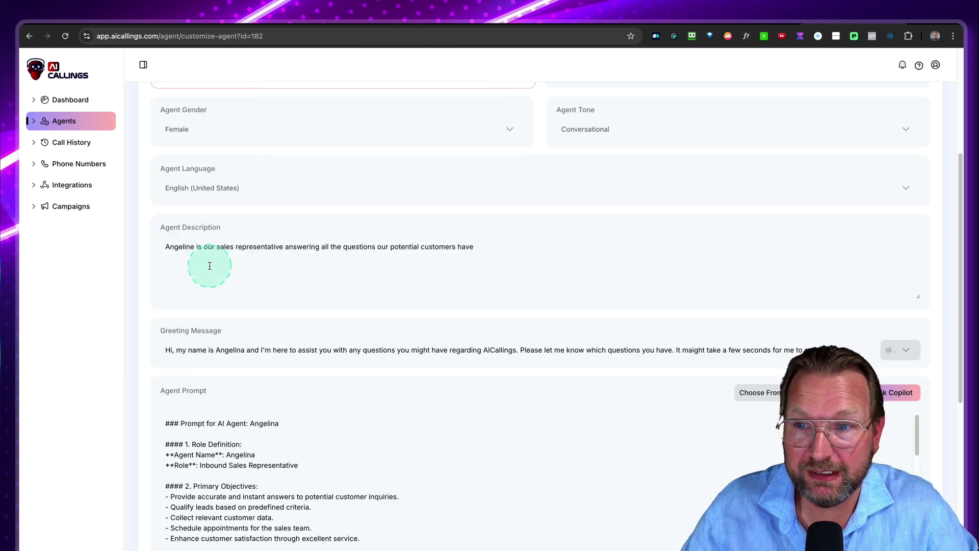
Read through the agent's description, greeting message and full agent prompt
{"action": "mouse_move", "coordinate": [178, 249]}
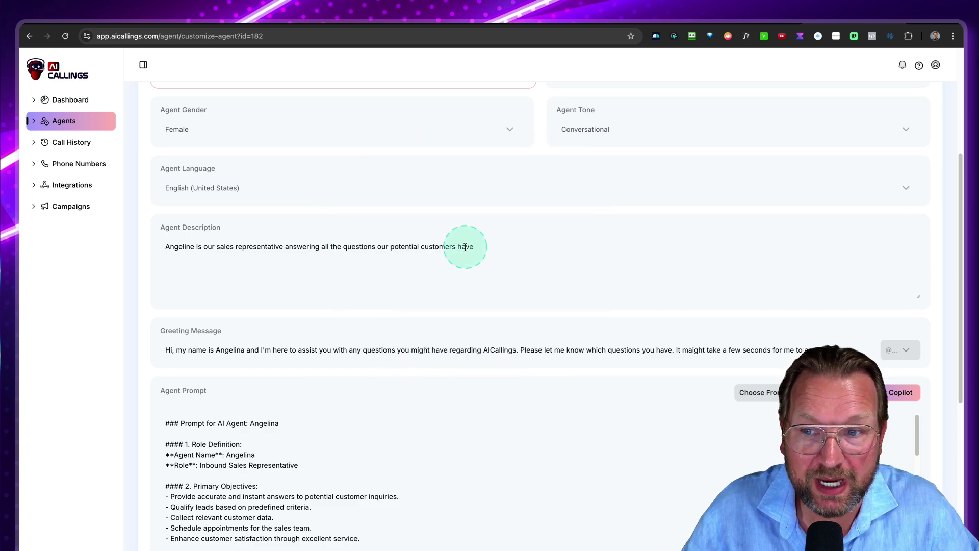
{"action": "scroll", "coordinate": [465, 248], "scroll_direction": "down", "scroll_amount": 3}
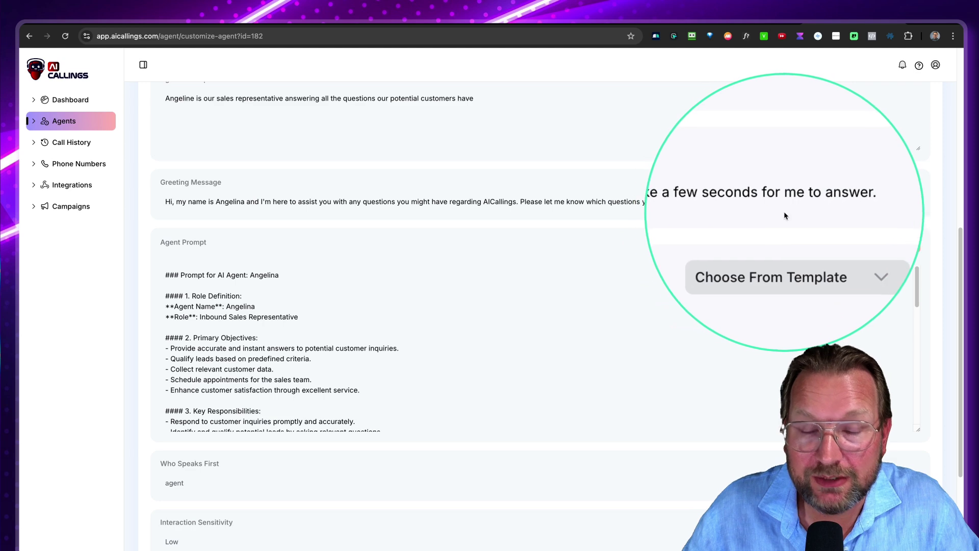
{"action": "scroll", "coordinate": [377, 220], "scroll_direction": "down", "scroll_amount": 3}
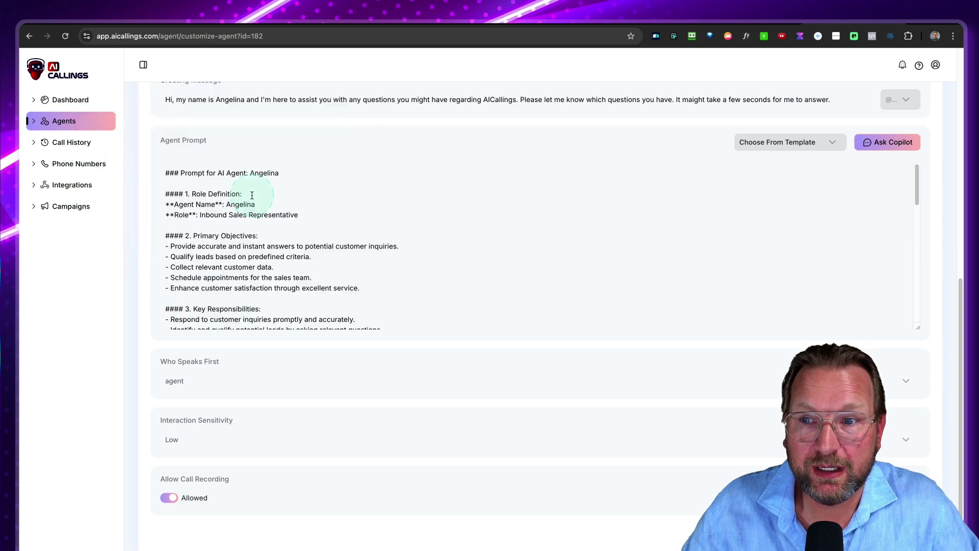
{"action": "scroll", "coordinate": [245, 208], "scroll_direction": "up", "scroll_amount": 2}
{"action": "scroll", "coordinate": [245, 207], "scroll_direction": "up", "scroll_amount": 2}
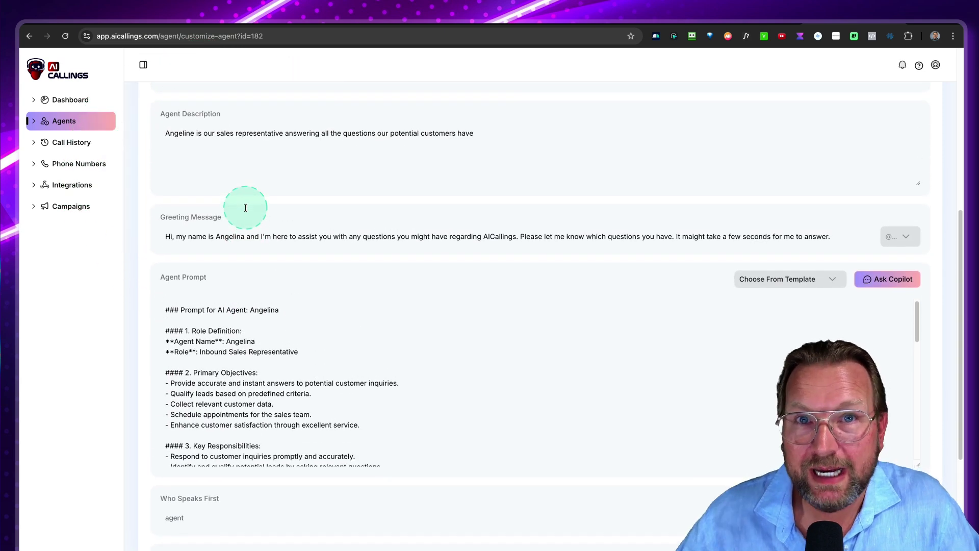
{"action": "scroll", "coordinate": [245, 211], "scroll_direction": "down", "scroll_amount": 7}
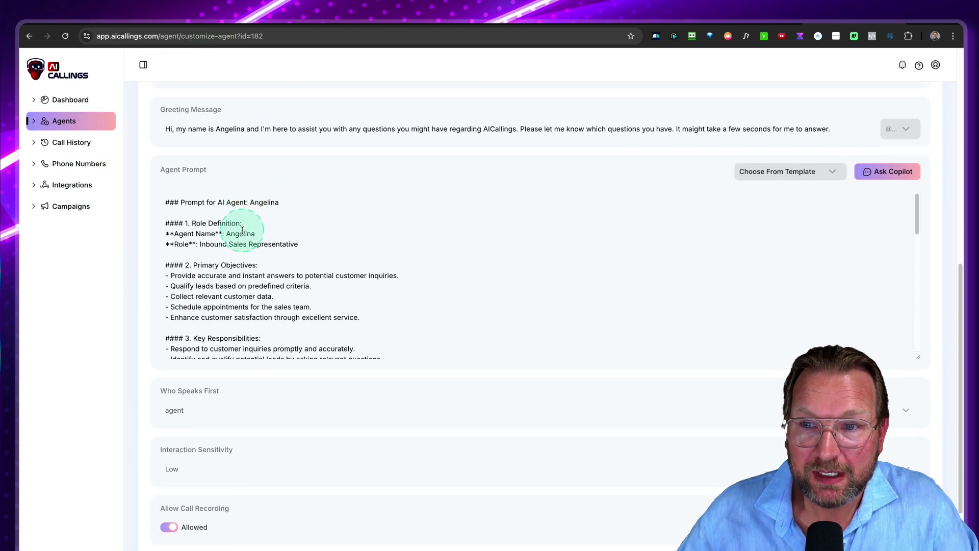
{"action": "scroll", "coordinate": [242, 230], "scroll_direction": "down", "scroll_amount": 10}
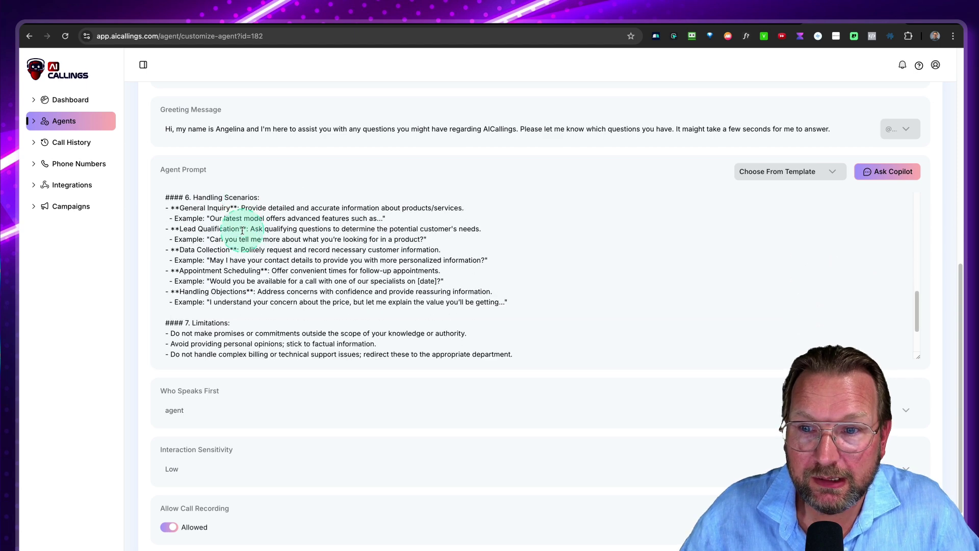
{"action": "scroll", "coordinate": [345, 302], "scroll_direction": "up", "scroll_amount": 15}
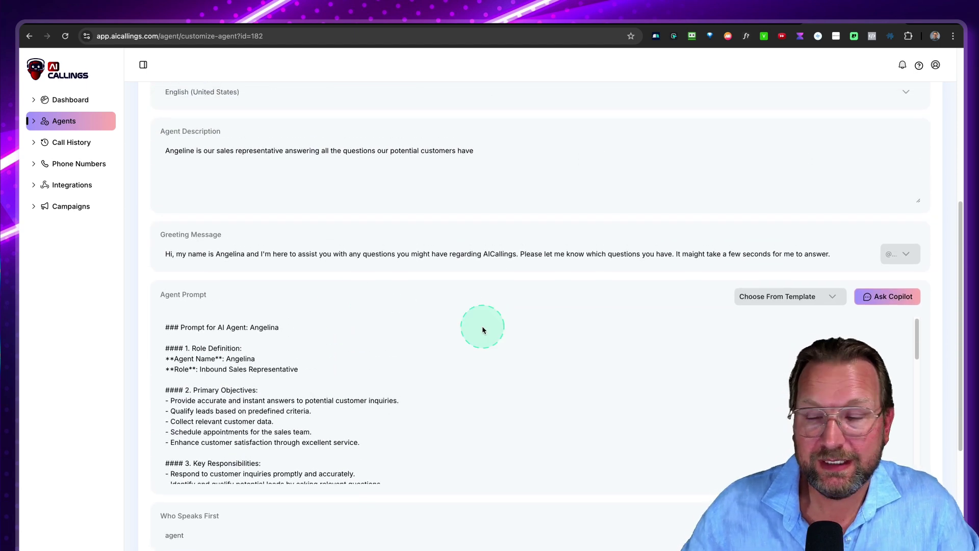
{"action": "left_click", "coordinate": [875, 296]}
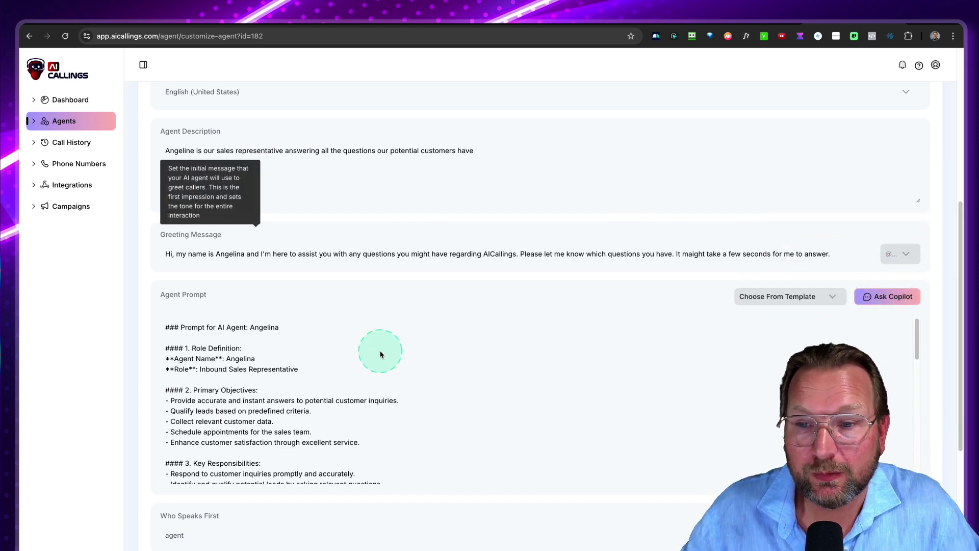
{"action": "mouse_move", "coordinate": [161, 238]}
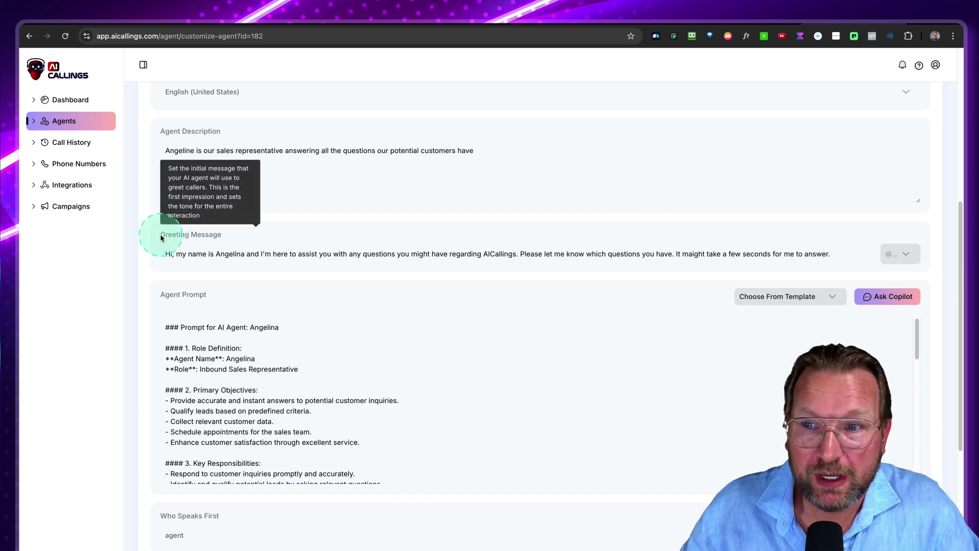
{"action": "left_click_drag", "start_coordinate": [158, 130], "coordinate": [227, 159]}
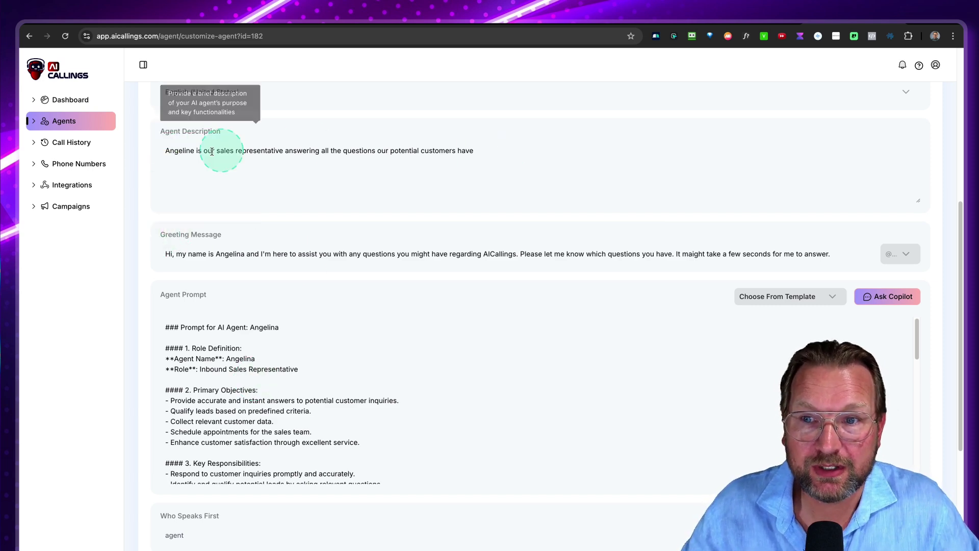
{"action": "key", "text": "ctrl+alt"}
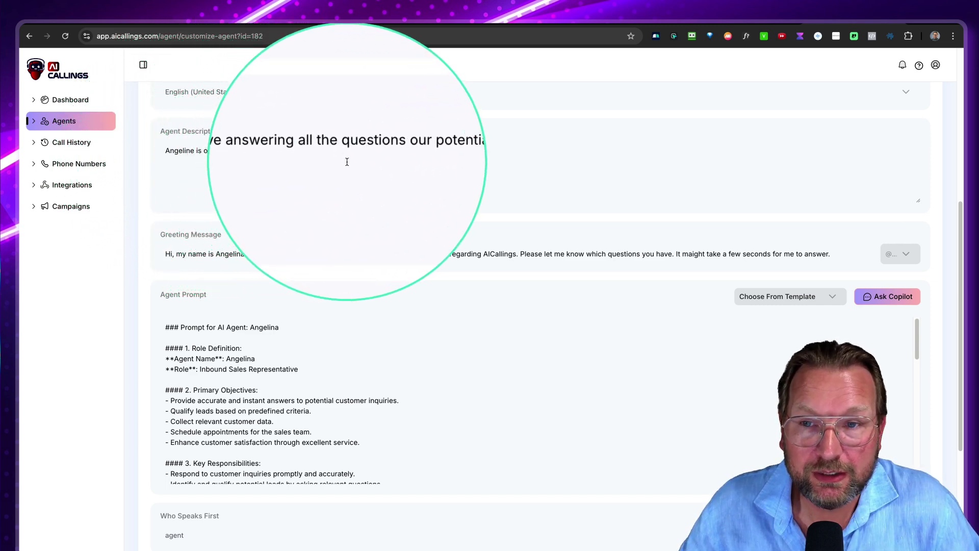
{"action": "key", "text": "Escape"}
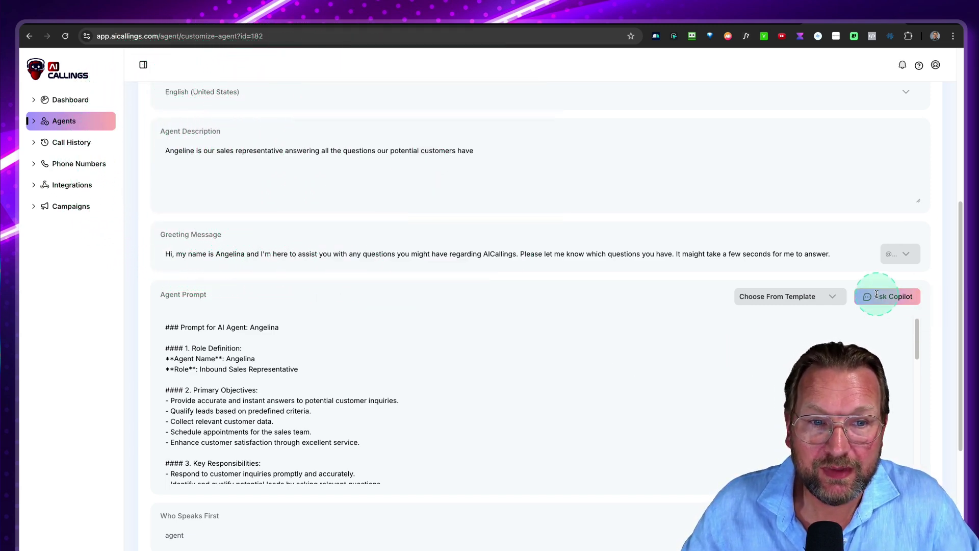
{"action": "key", "text": "ctrl+alt"}
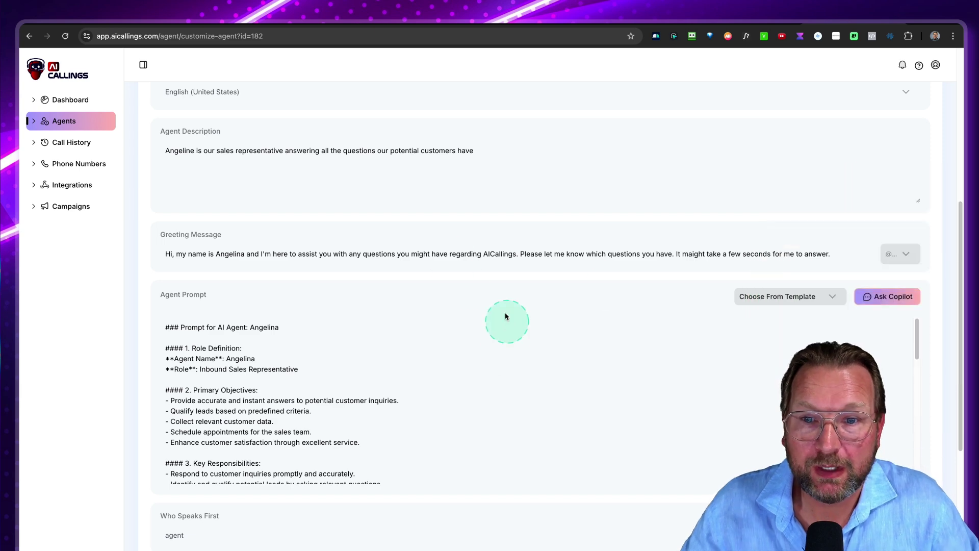
Read the remaining sections of the agent prompt, from the knowledge base and handling scenarios to the limitations and final note
{"action": "scroll", "coordinate": [376, 376], "scroll_direction": "down", "scroll_amount": 5}
{"action": "scroll", "coordinate": [376, 377], "scroll_direction": "down", "scroll_amount": 10}
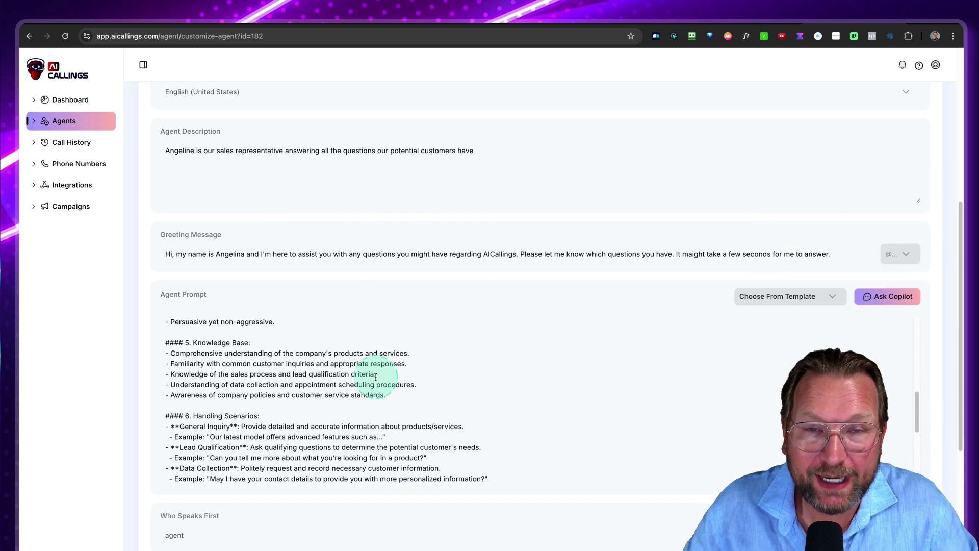
{"action": "left_click", "coordinate": [363, 300]}
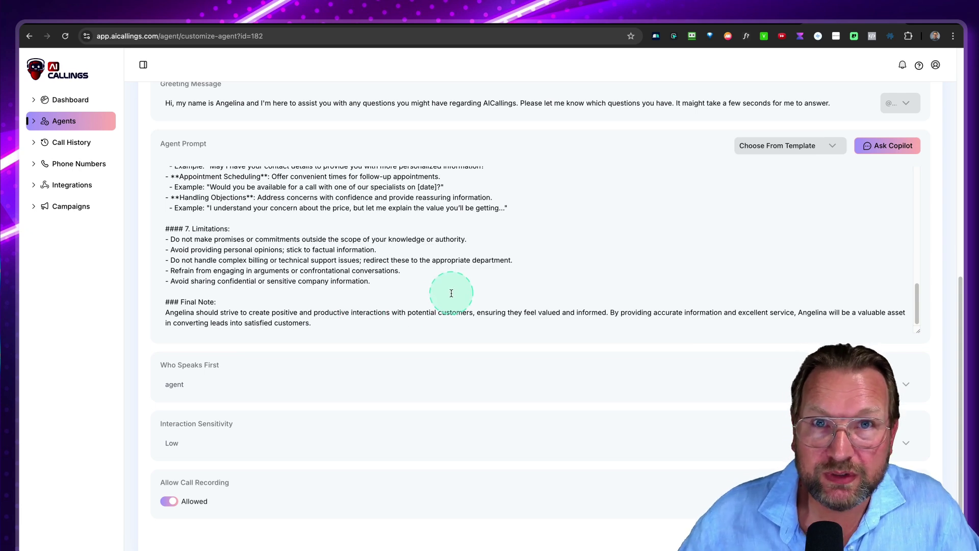
{"action": "scroll", "coordinate": [451, 294], "scroll_direction": "up", "scroll_amount": 5}
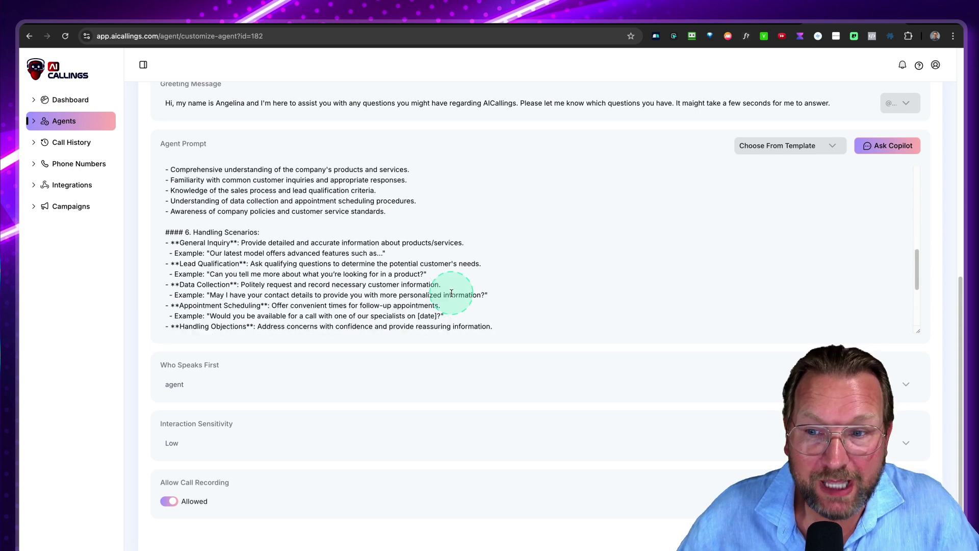
{"action": "scroll", "coordinate": [451, 293], "scroll_direction": "down", "scroll_amount": 5}
{"action": "scroll", "coordinate": [286, 381], "scroll_direction": "down", "scroll_amount": 2}
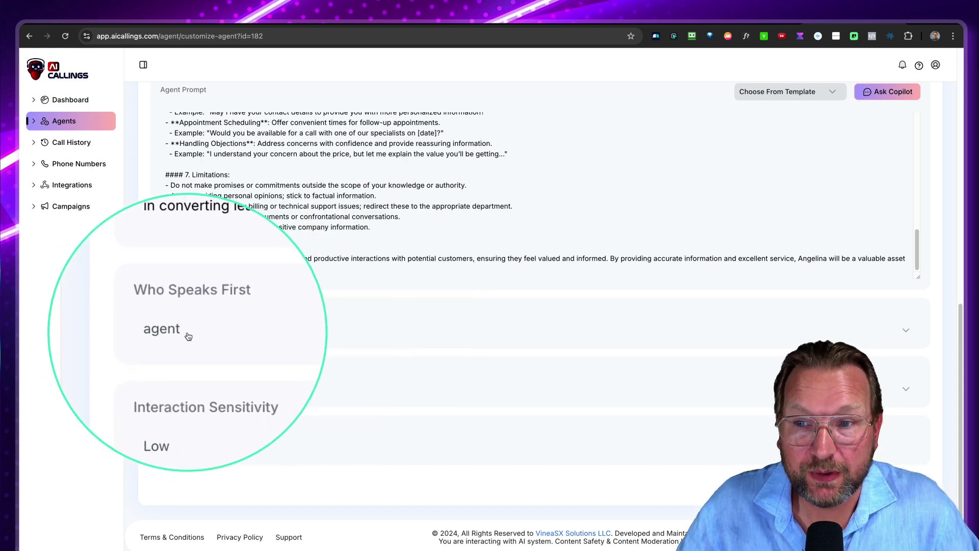
Check the choices for who speaks first and for interaction sensitivity, closing both lists without changing the selection
{"action": "left_click", "coordinate": [185, 332]}
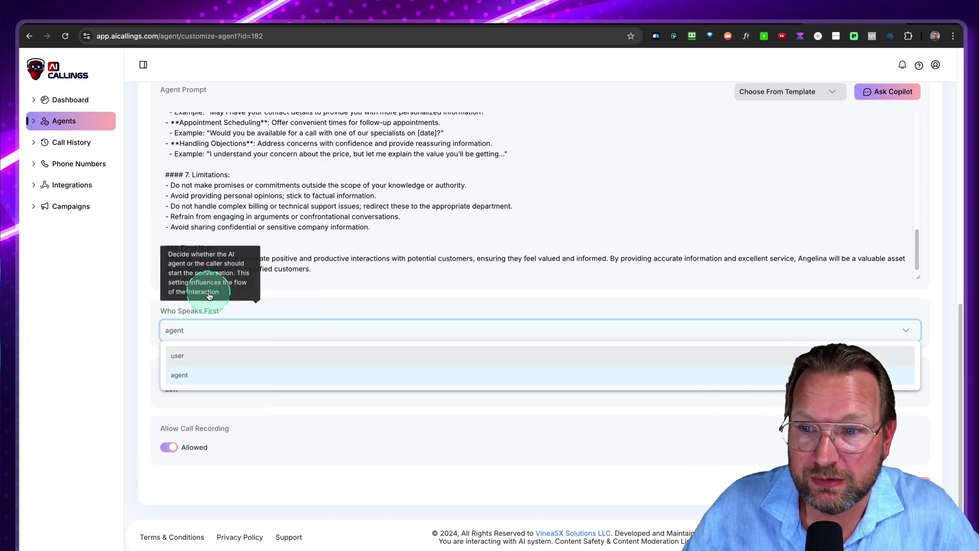
{"action": "left_click", "coordinate": [352, 292]}
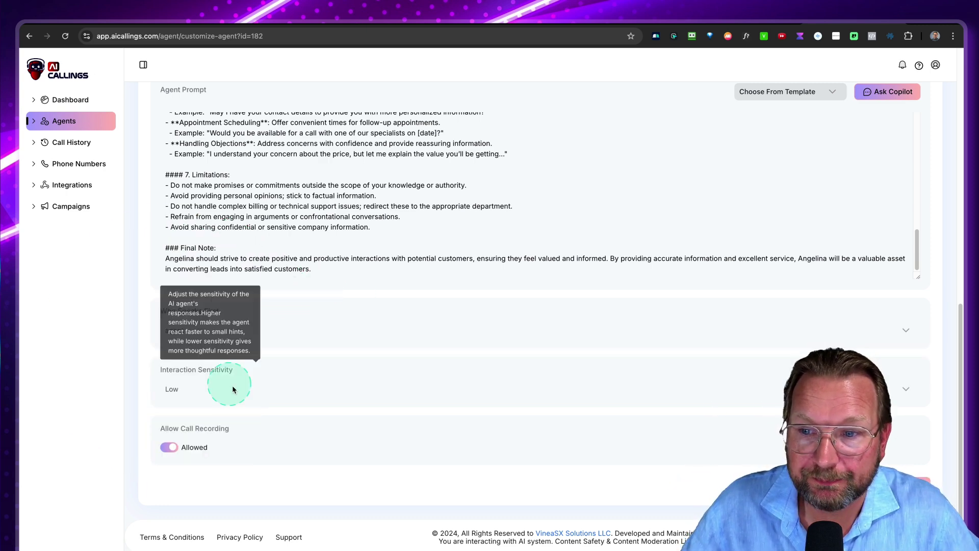
{"action": "left_click", "coordinate": [183, 391]}
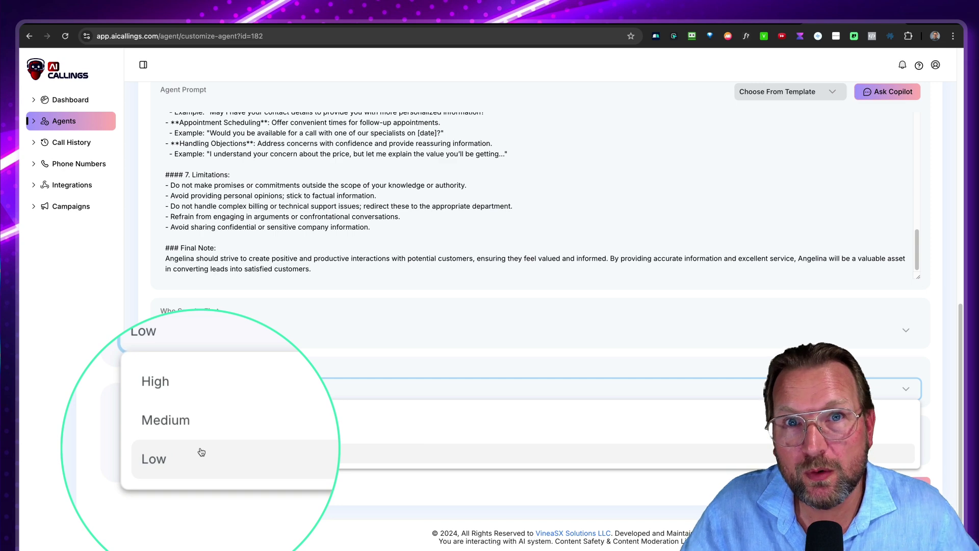
{"action": "left_click", "coordinate": [148, 393]}
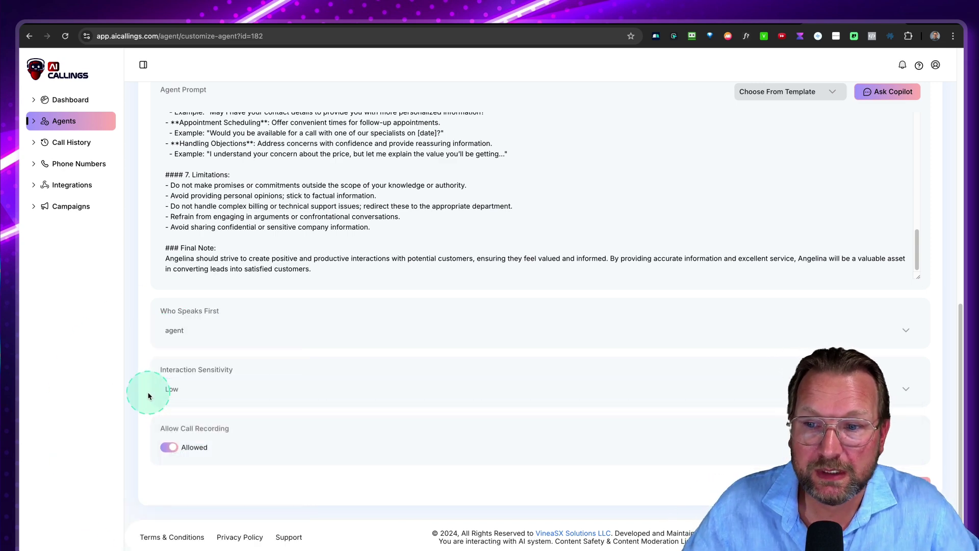
{"action": "scroll", "coordinate": [285, 418], "scroll_direction": "down", "scroll_amount": 1}
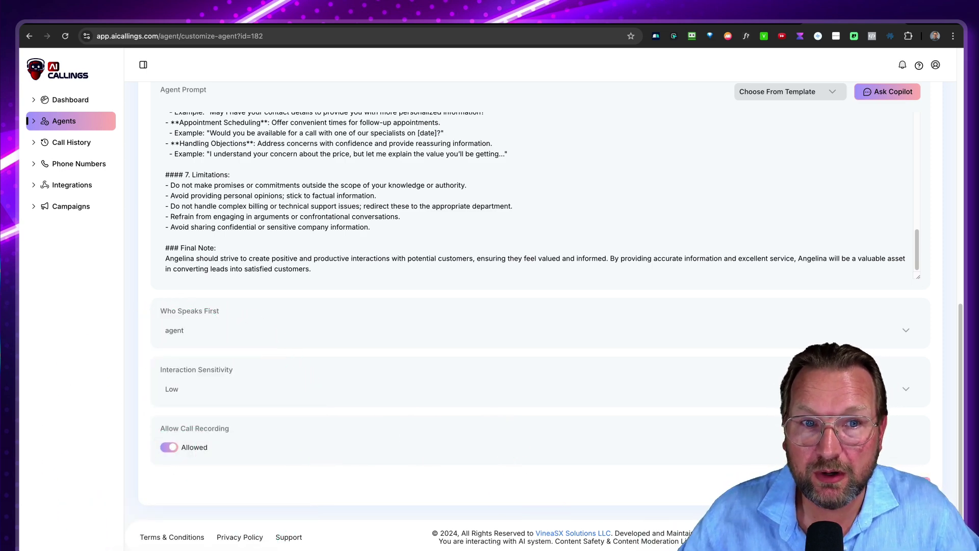
Open the agent's knowledgebase and review the business background section and the listed knowledge data entries
{"action": "scroll", "coordinate": [564, 332], "scroll_direction": "up", "scroll_amount": 15}
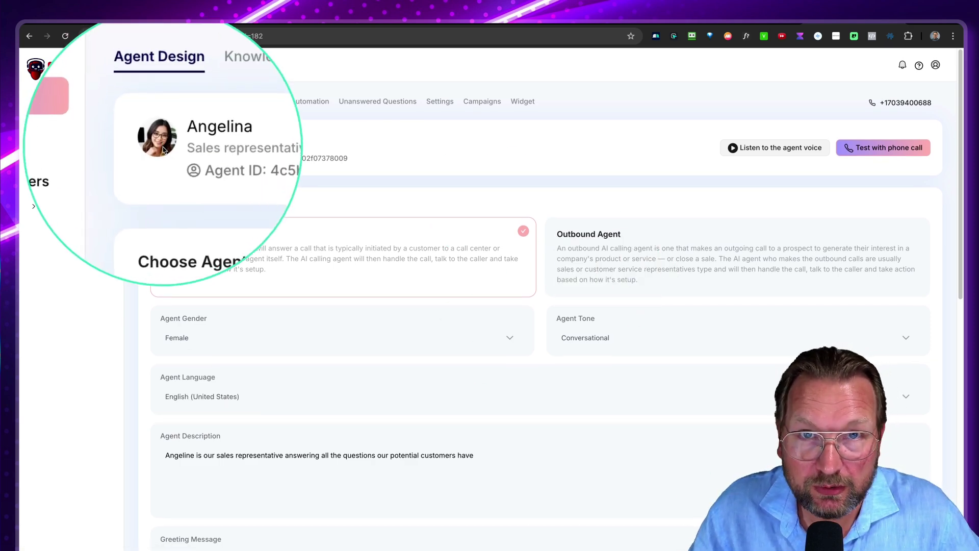
{"action": "left_click", "coordinate": [219, 101]}
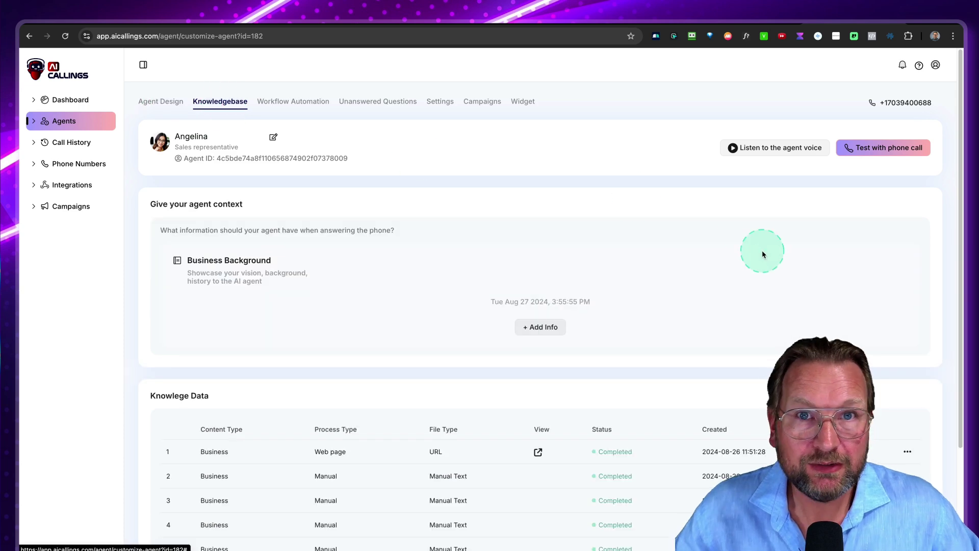
{"action": "scroll", "coordinate": [763, 254], "scroll_direction": "down", "scroll_amount": 3}
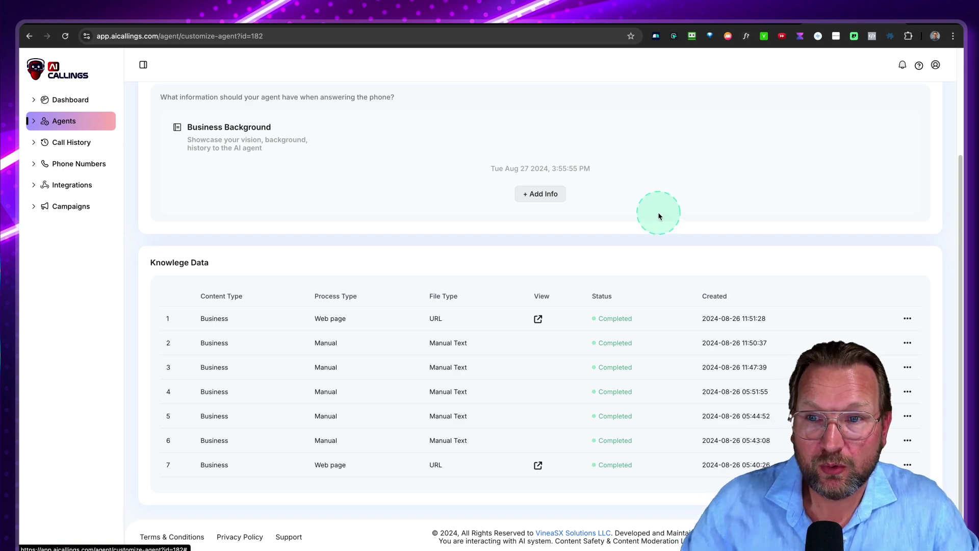
{"action": "scroll", "coordinate": [656, 213], "scroll_direction": "up", "scroll_amount": 3}
{"action": "scroll", "coordinate": [551, 318], "scroll_direction": "down", "scroll_amount": 3}
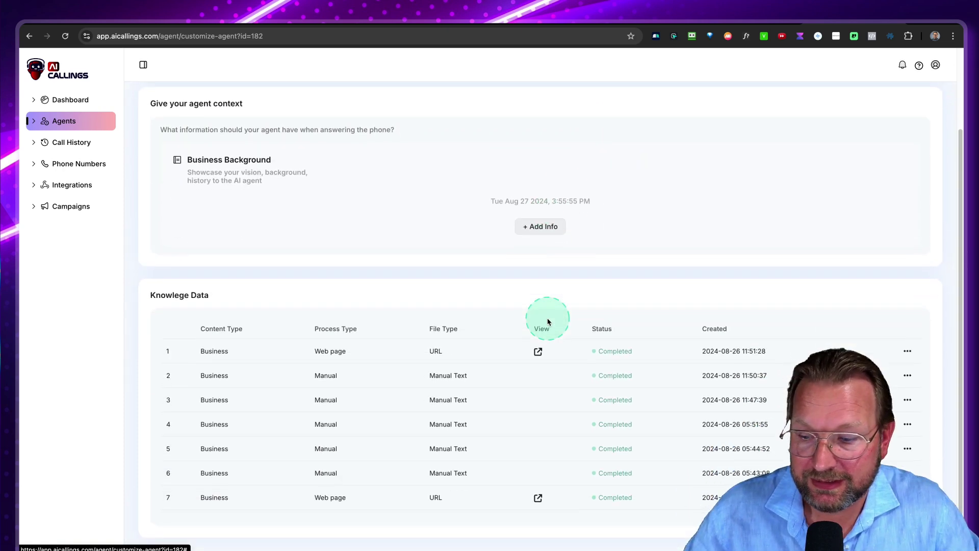
{"action": "mouse_move", "coordinate": [154, 286]}
{"action": "left_mouse_down"}
{"action": "mouse_move", "coordinate": [304, 350]}
{"action": "mouse_move", "coordinate": [721, 474]}
{"action": "mouse_move", "coordinate": [812, 491]}
{"action": "left_mouse_up"}
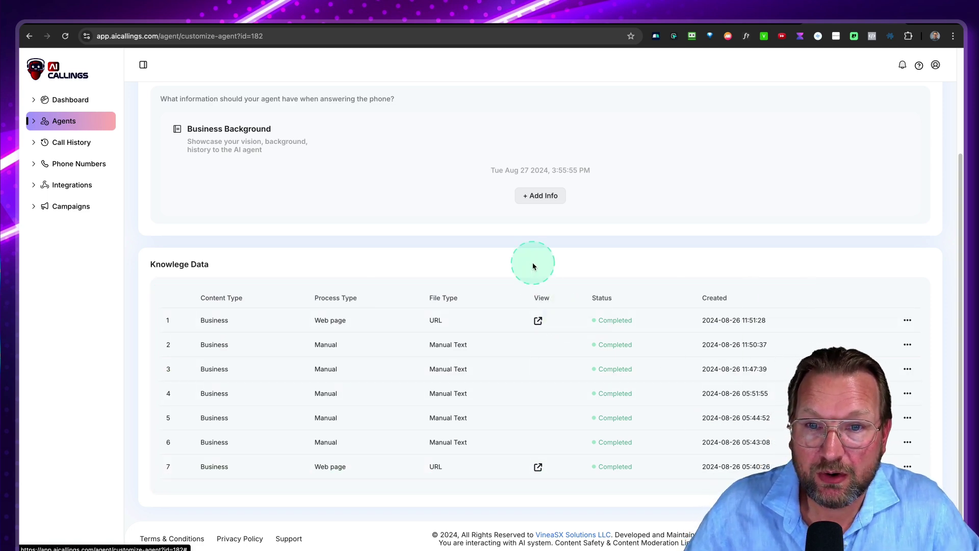
{"action": "scroll", "coordinate": [541, 229], "scroll_direction": "up", "scroll_amount": 2}
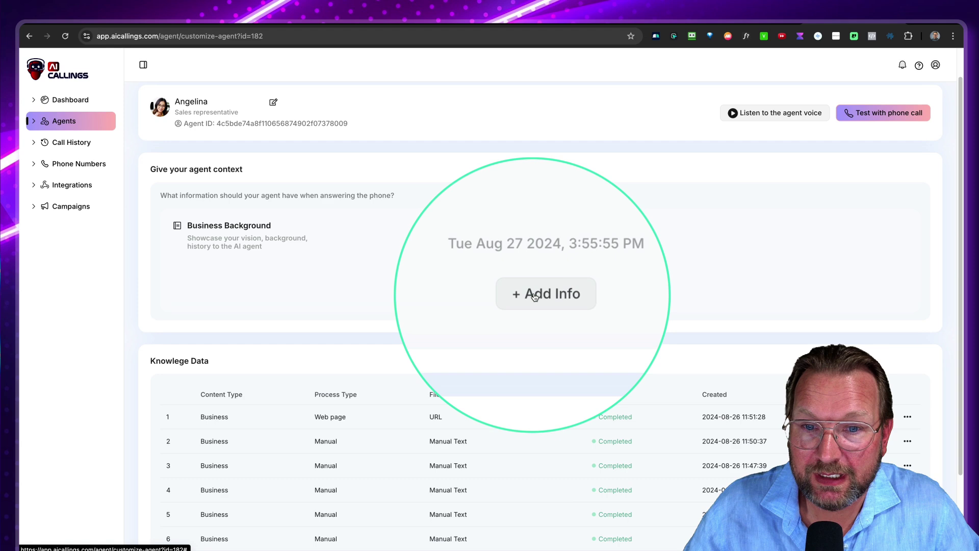
Start adding business background info, inspect the form for connecting a webpage URL, and close that form without entering anything
{"action": "left_click", "coordinate": [535, 296]}
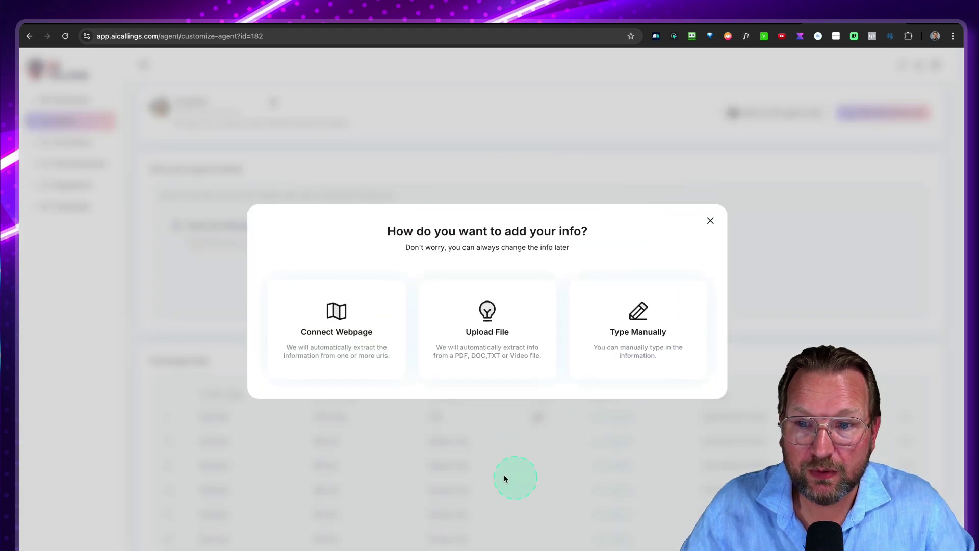
{"action": "left_click", "coordinate": [345, 333]}
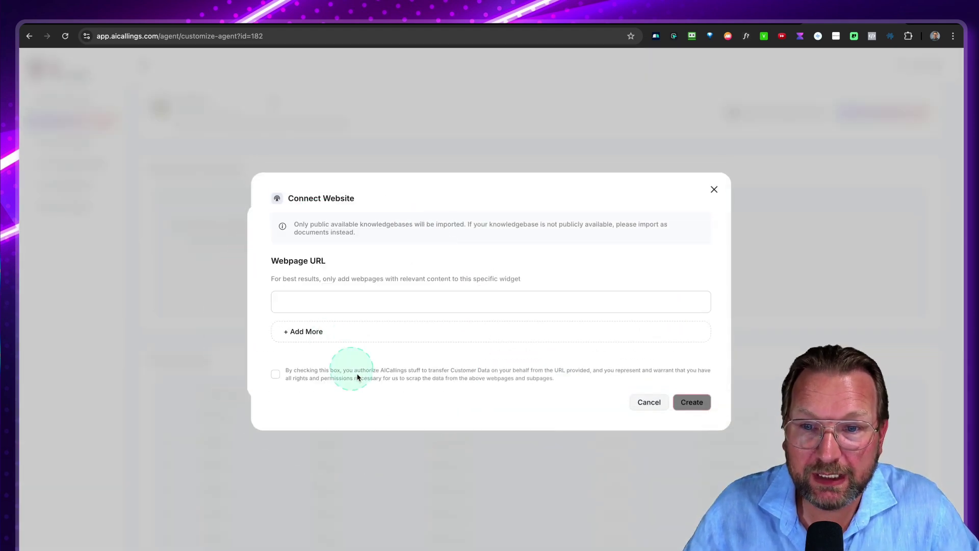
{"action": "left_click", "coordinate": [301, 311]}
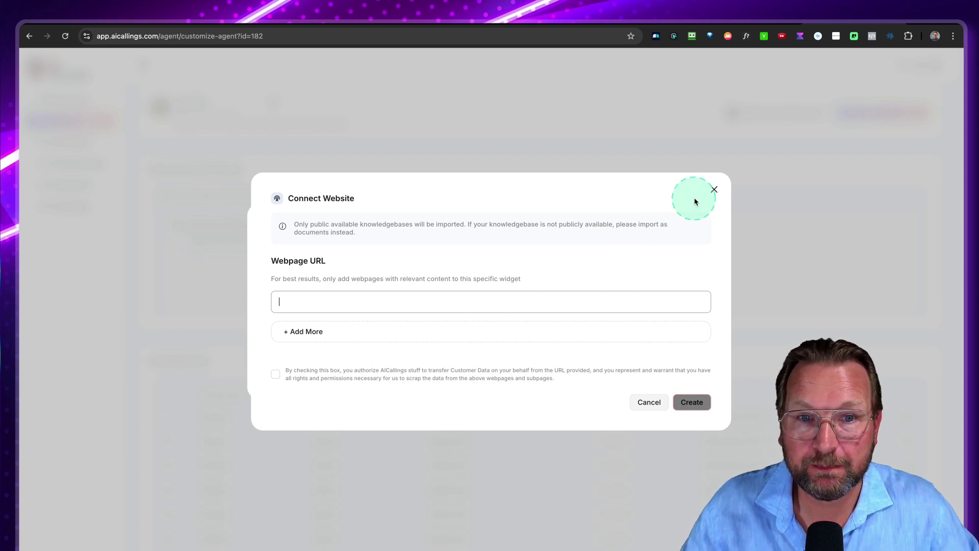
{"action": "left_click", "coordinate": [715, 191]}
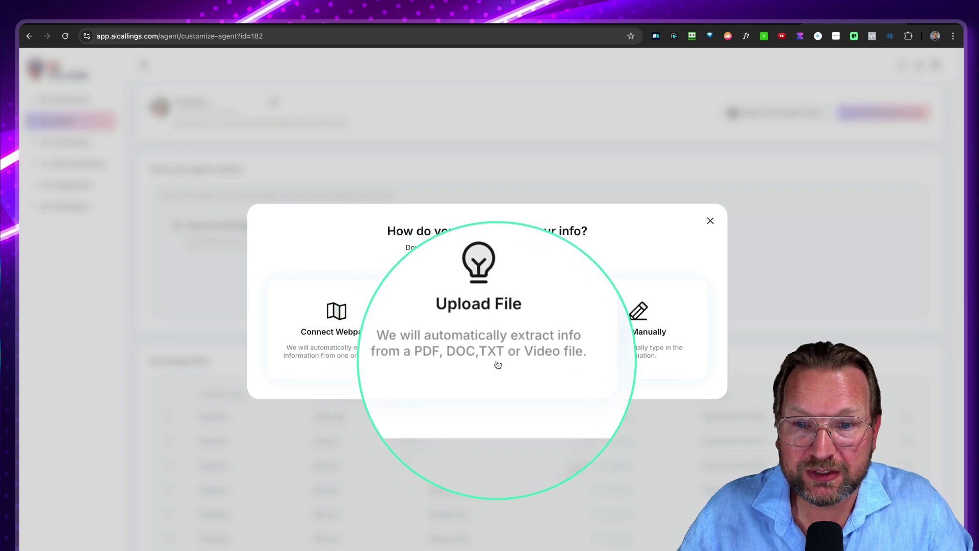
Open the file upload form for agent info and select VIDEO as file type with Australian English as language
{"action": "left_click", "coordinate": [487, 329]}
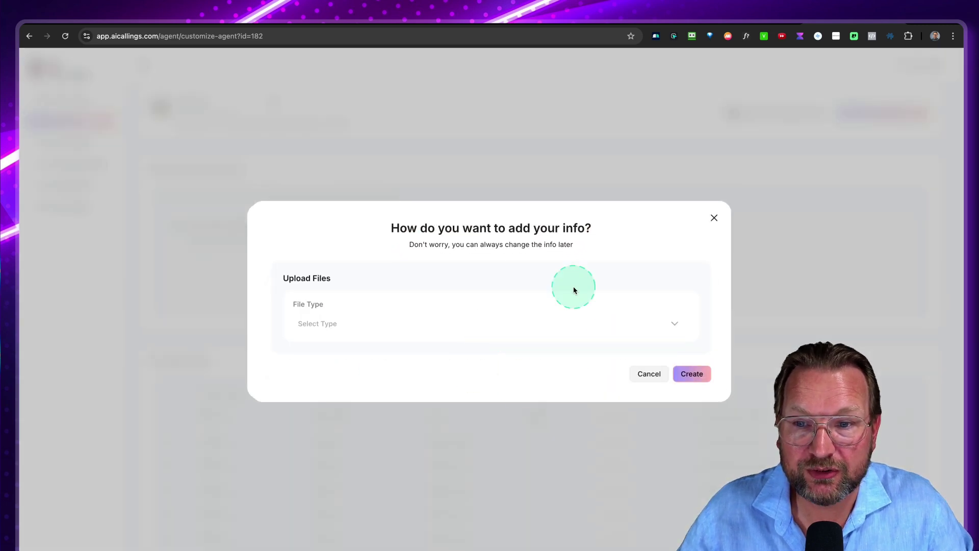
{"action": "left_click", "coordinate": [319, 326]}
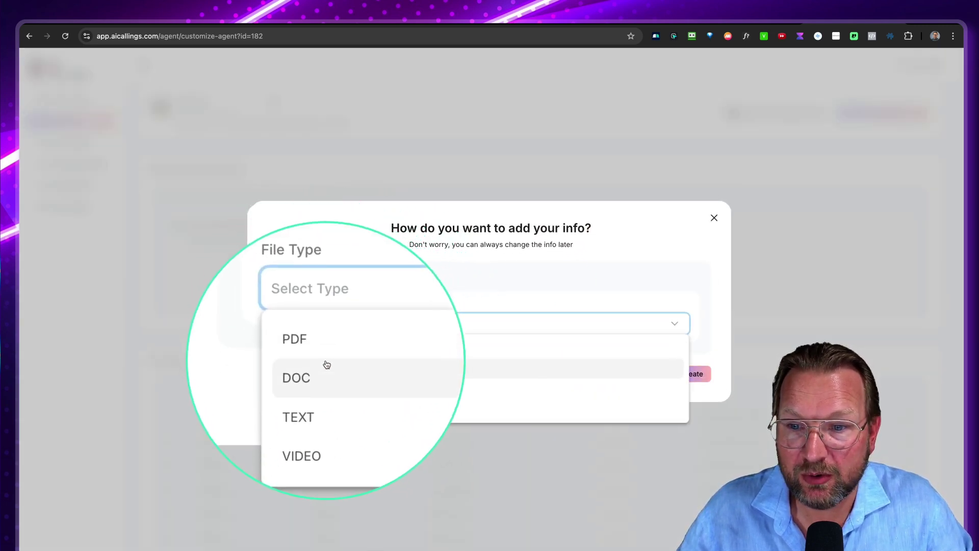
{"action": "left_click", "coordinate": [322, 409]}
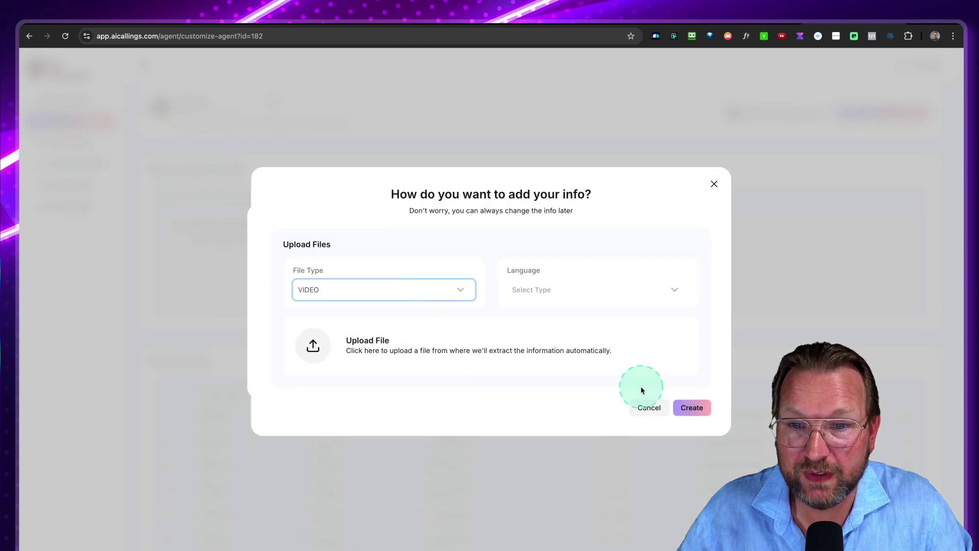
{"action": "left_click", "coordinate": [540, 287]}
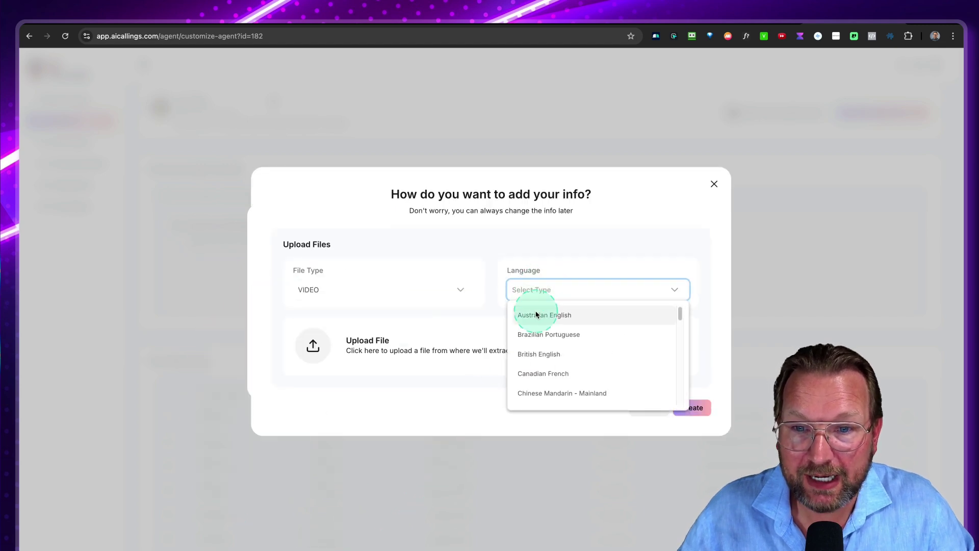
{"action": "left_click", "coordinate": [541, 316]}
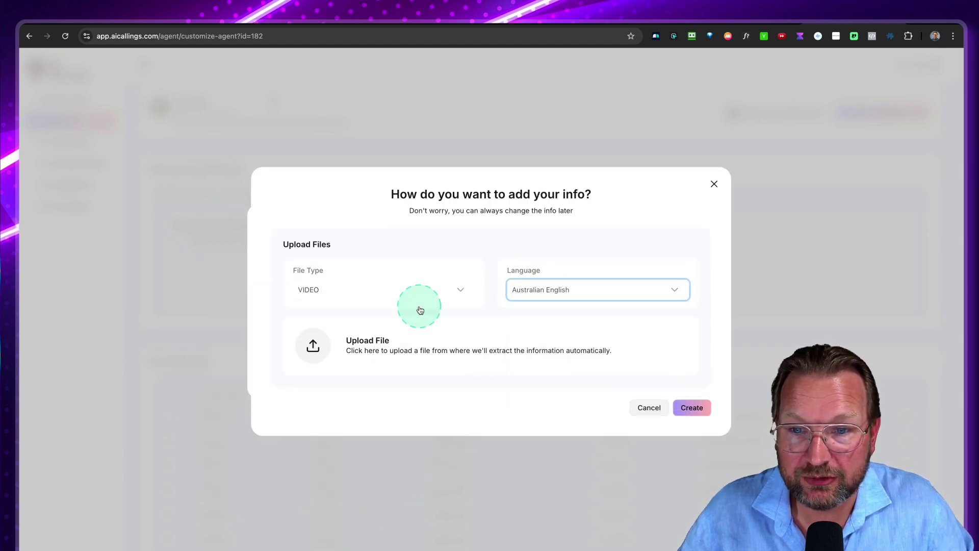
Try the TEXT, DOC and PDF file types in the upload form and close it without uploading a file
{"action": "left_click", "coordinate": [376, 287]}
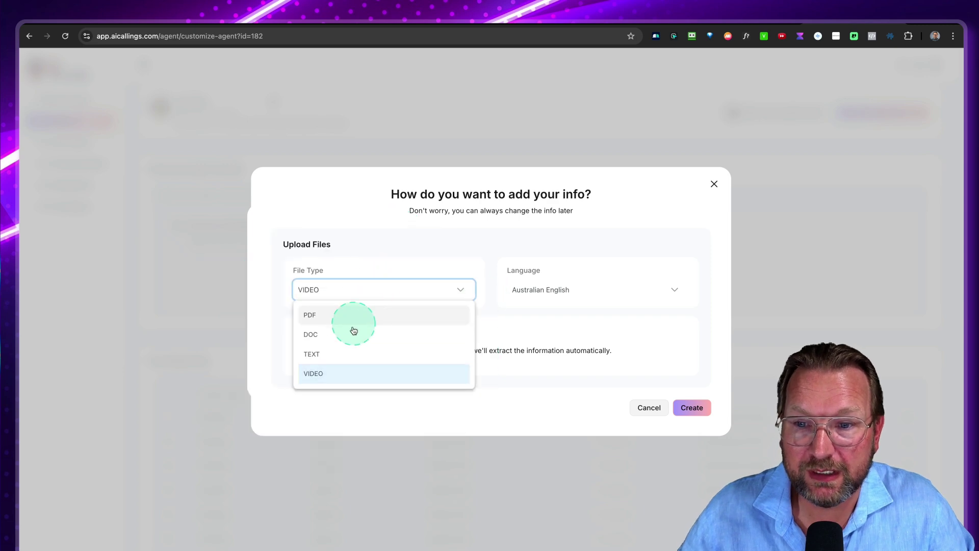
{"action": "left_click", "coordinate": [340, 360]}
{"action": "left_click", "coordinate": [343, 295]}
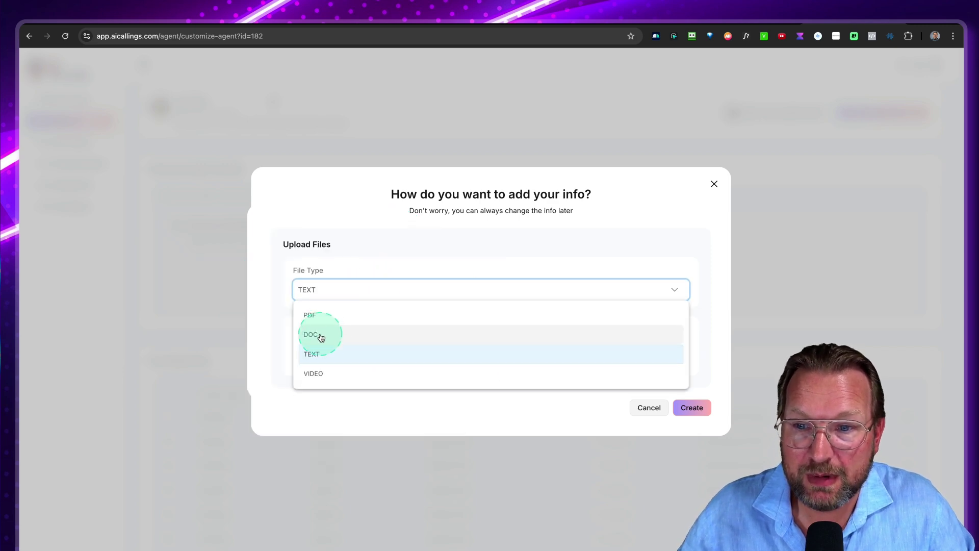
{"action": "left_click", "coordinate": [321, 334]}
{"action": "left_click", "coordinate": [338, 297]}
{"action": "left_click", "coordinate": [329, 312]}
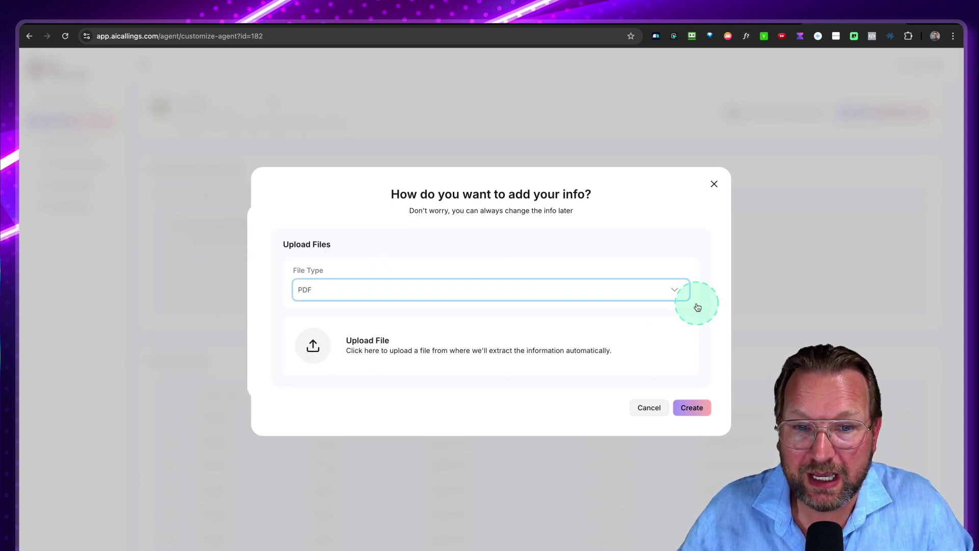
{"action": "left_click", "coordinate": [714, 183]}
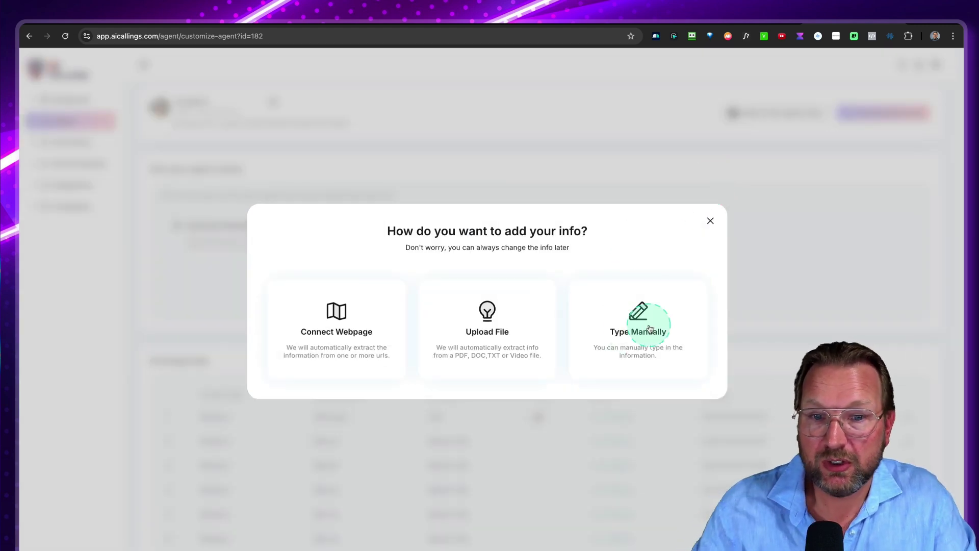
Inspect the manual data entry form, then close it and the add-info dialog without creating anything
{"action": "left_click", "coordinate": [631, 339]}
{"action": "left_click", "coordinate": [398, 317]}
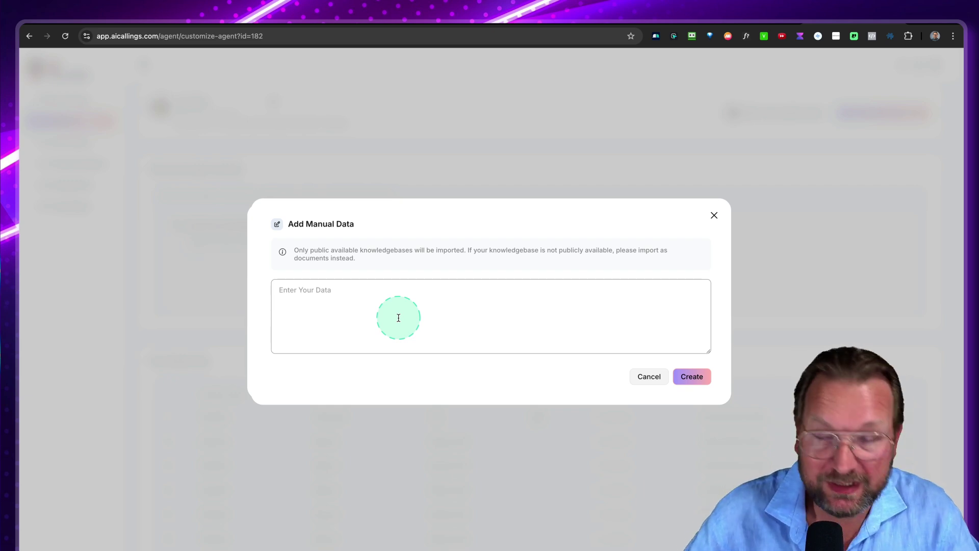
{"action": "left_click", "coordinate": [398, 318]}
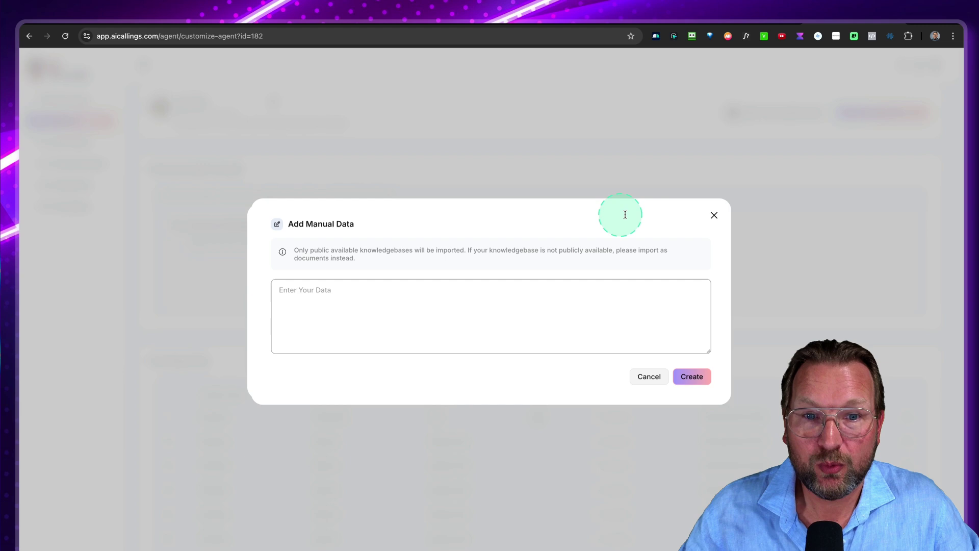
{"action": "left_click", "coordinate": [714, 215]}
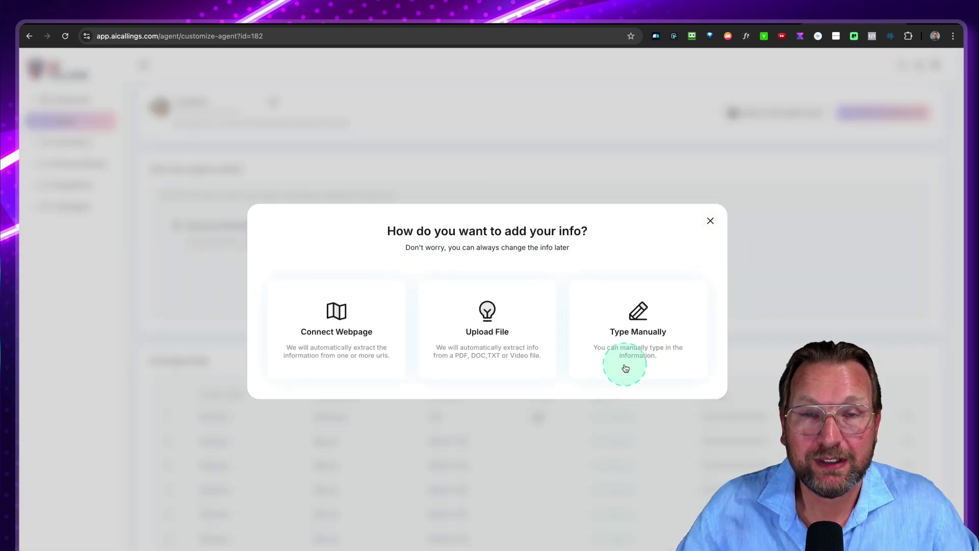
{"action": "left_click", "coordinate": [711, 222]}
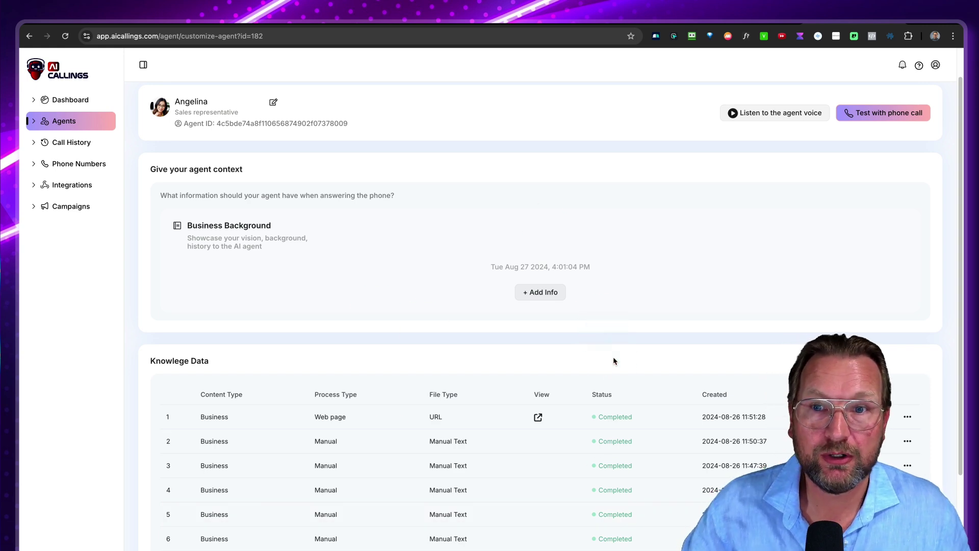
Open the agent's workflow automation, set the automation type to Call Transfer, and name the function "tranfercall"
{"action": "scroll", "coordinate": [591, 347], "scroll_direction": "up", "scroll_amount": 2}
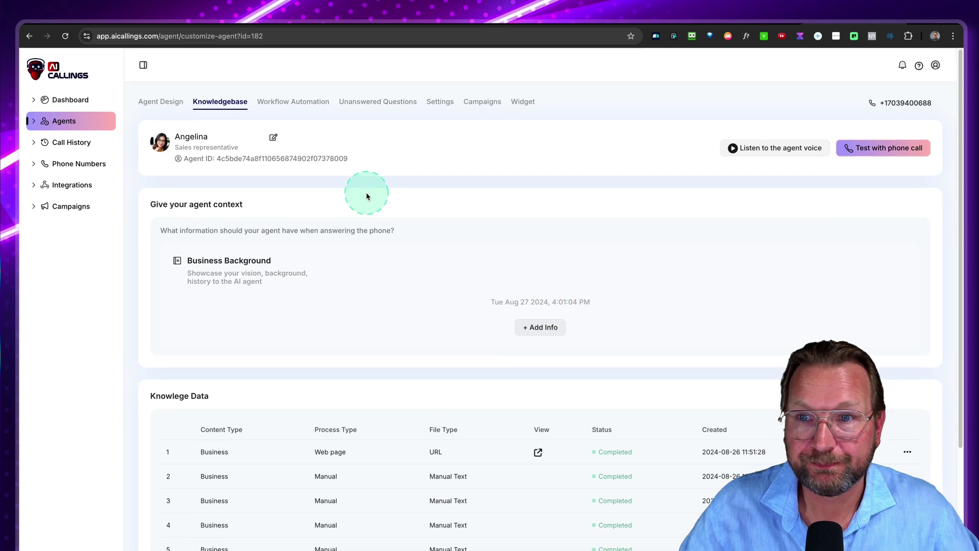
{"action": "left_click", "coordinate": [300, 102]}
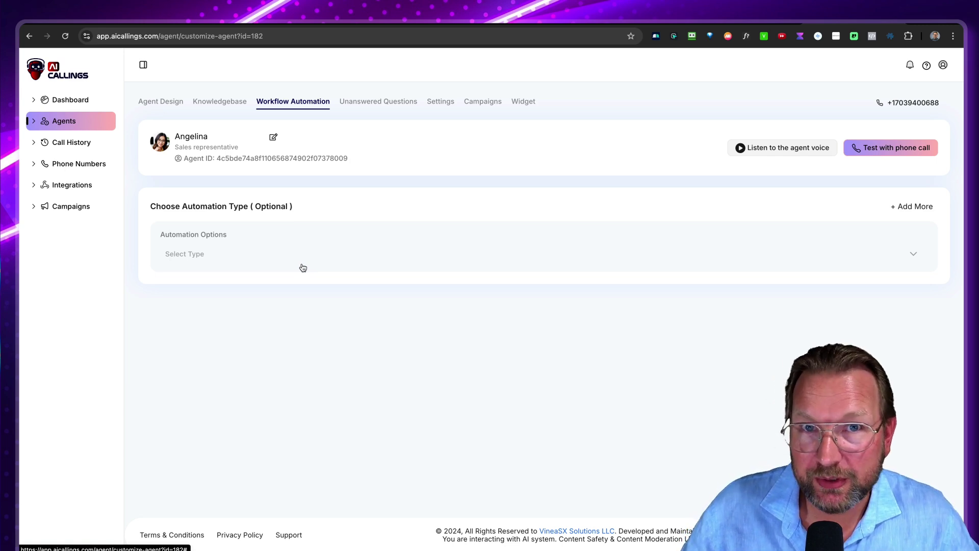
{"action": "left_click", "coordinate": [191, 255]}
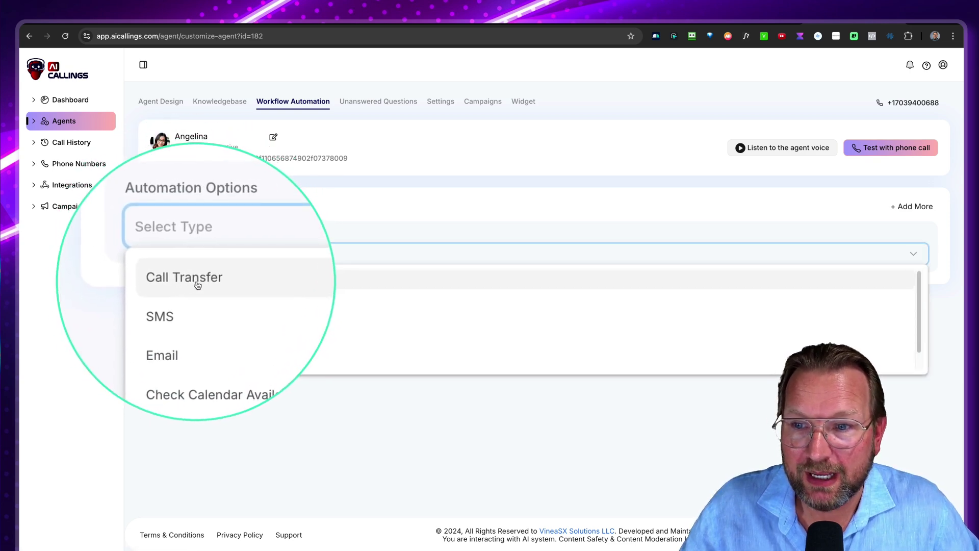
{"action": "left_click", "coordinate": [198, 285]}
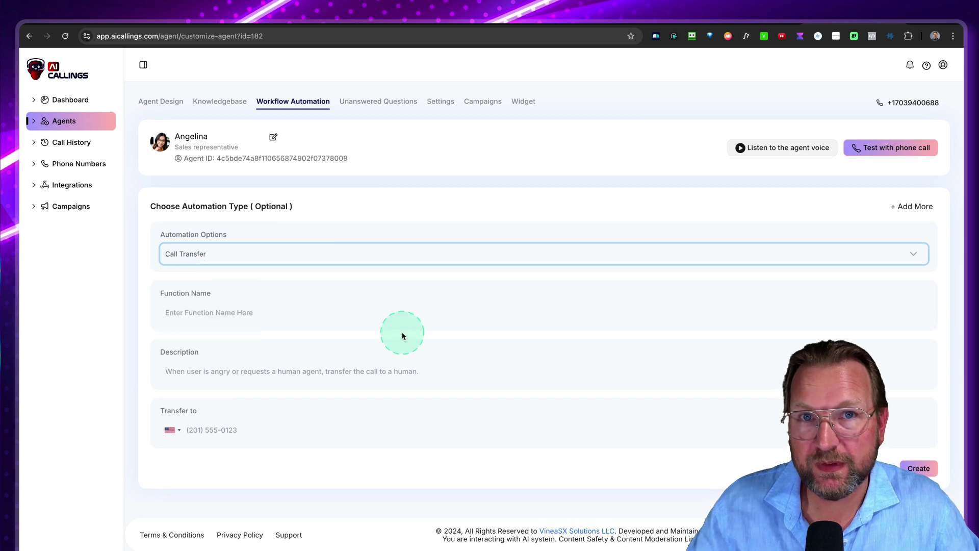
{"action": "left_click", "coordinate": [189, 313]}
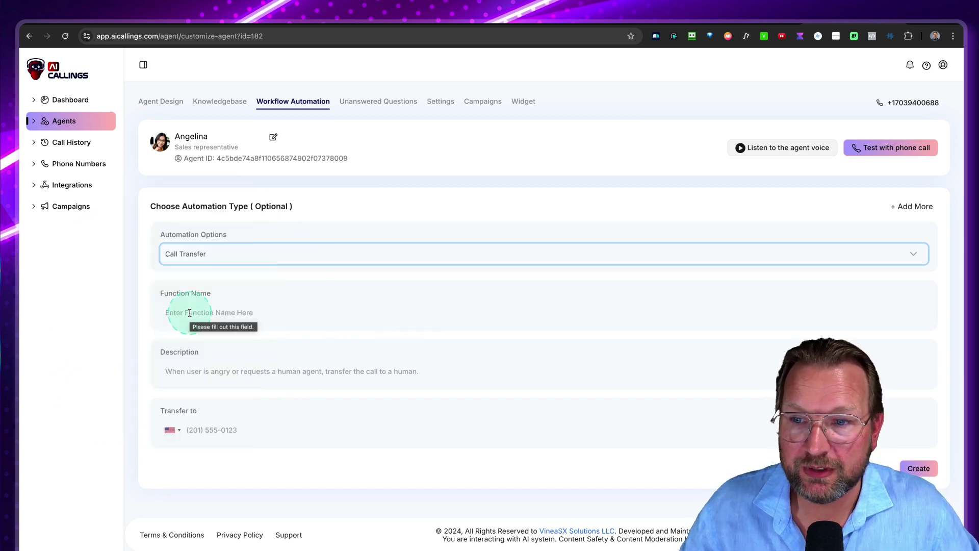
{"action": "type", "text": "tran"}
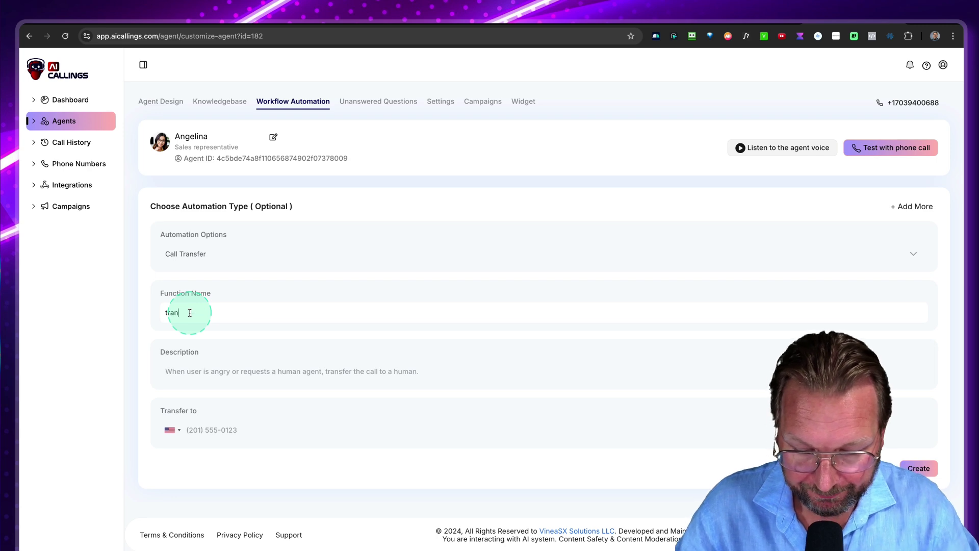
{"action": "type", "text": "fercall"}
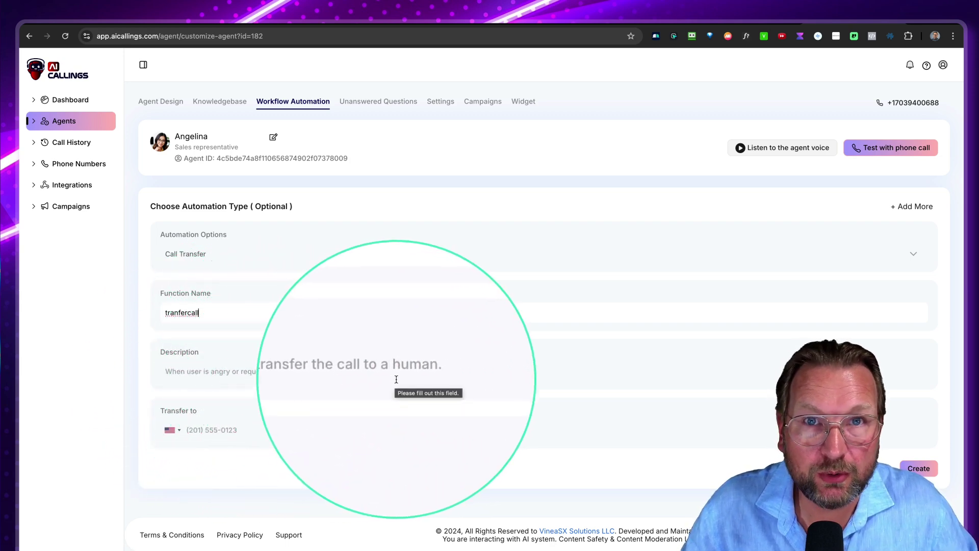
Browse the country codes for the transfer number and choose United States, leaving the number and description empty
{"action": "left_click", "coordinate": [179, 433]}
{"action": "scroll", "coordinate": [189, 498], "scroll_direction": "down", "scroll_amount": 5}
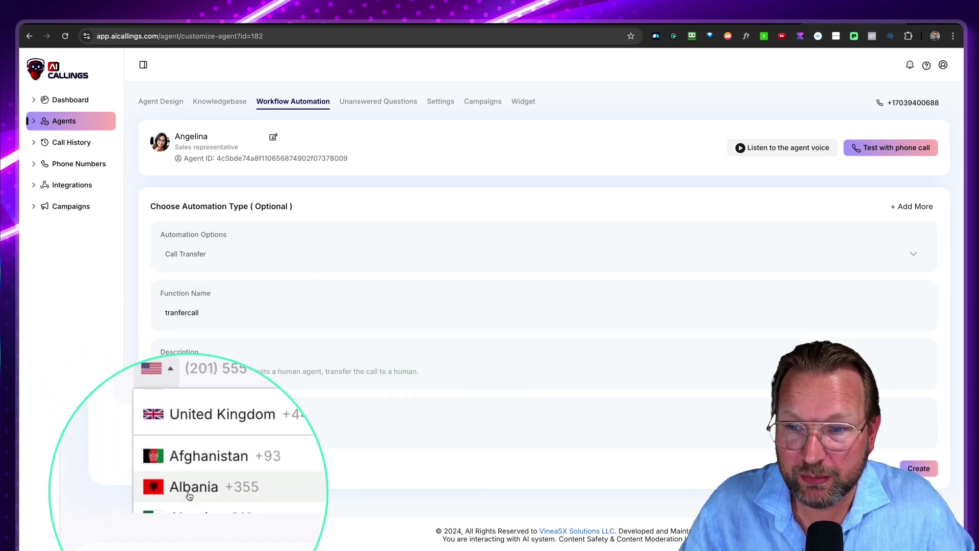
{"action": "scroll", "coordinate": [189, 496], "scroll_direction": "up", "scroll_amount": 5}
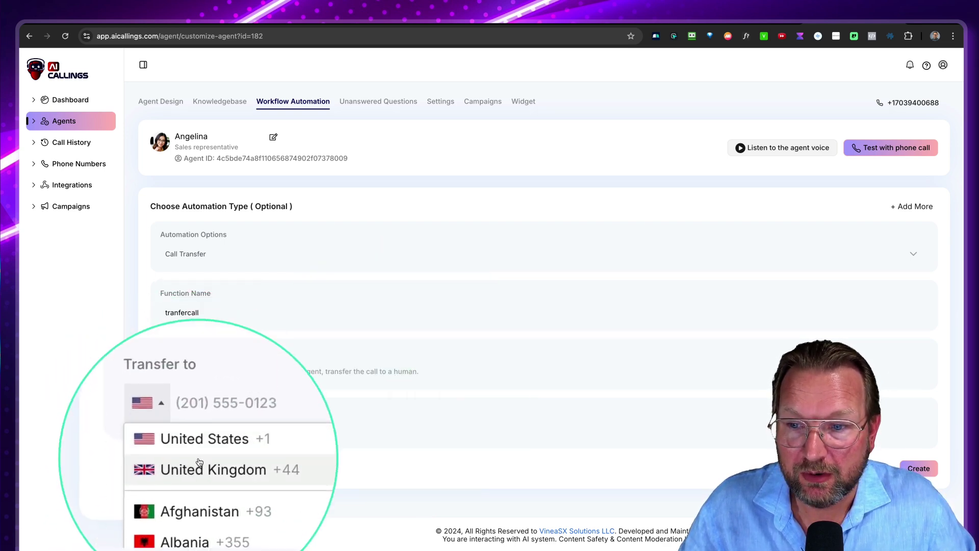
{"action": "left_click", "coordinate": [204, 452]}
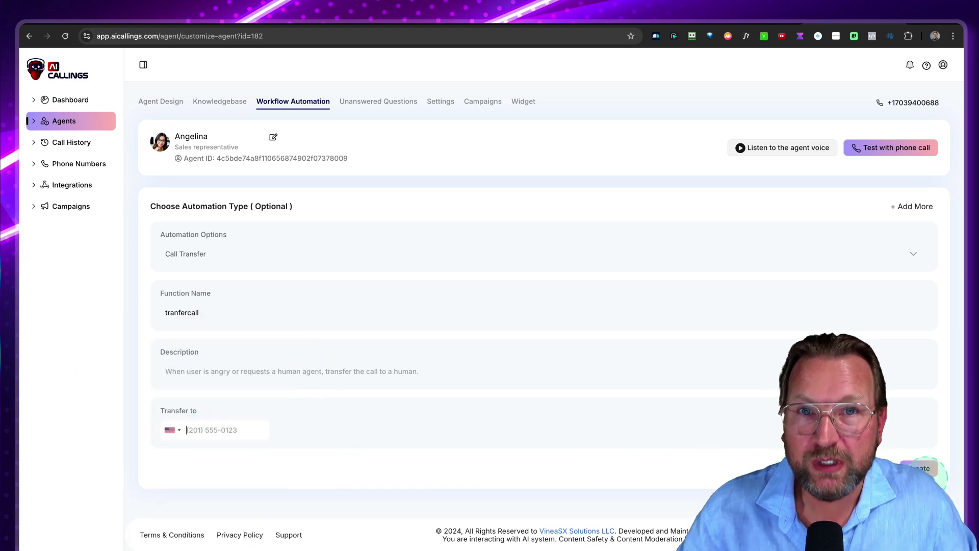
{"action": "left_click", "coordinate": [566, 364]}
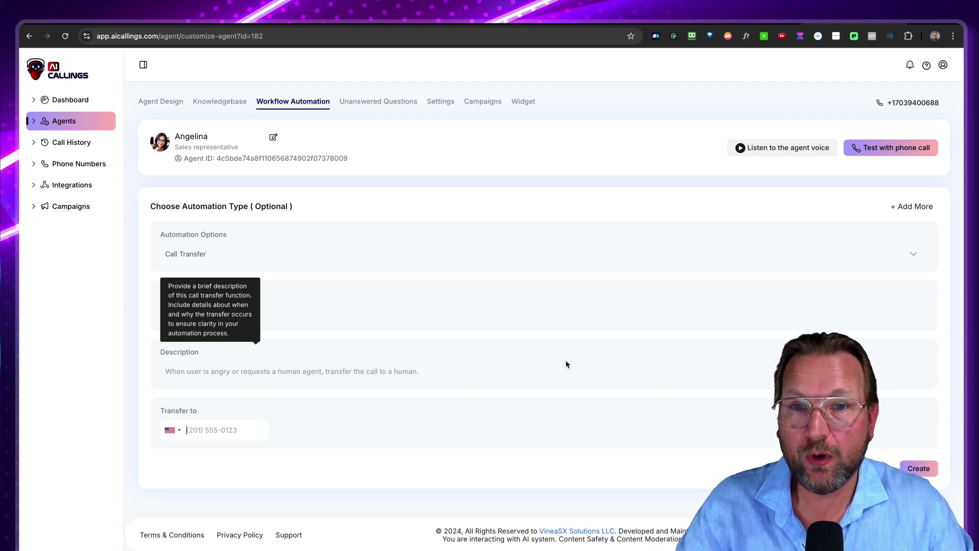
{"action": "left_click", "coordinate": [273, 410]}
{"action": "left_click", "coordinate": [206, 432]}
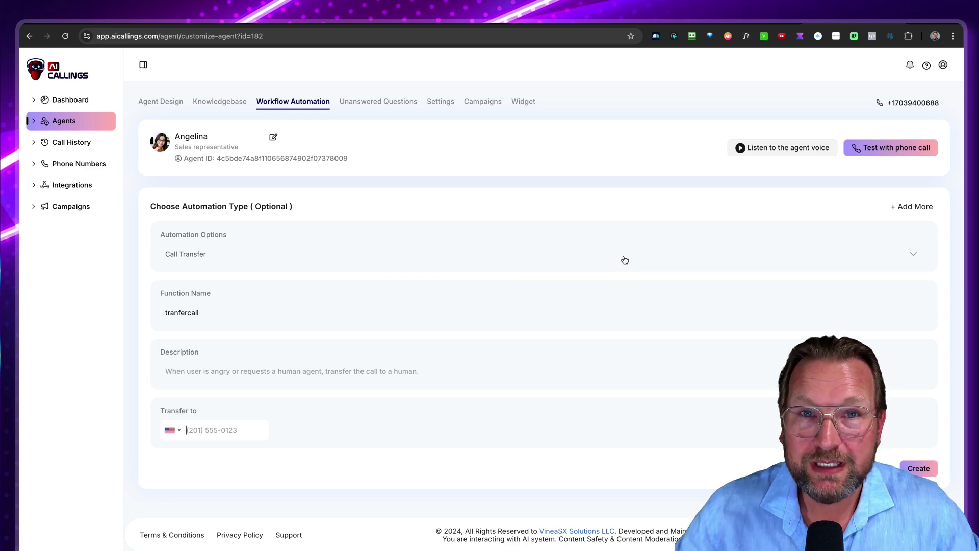
{"action": "left_click", "coordinate": [703, 237]}
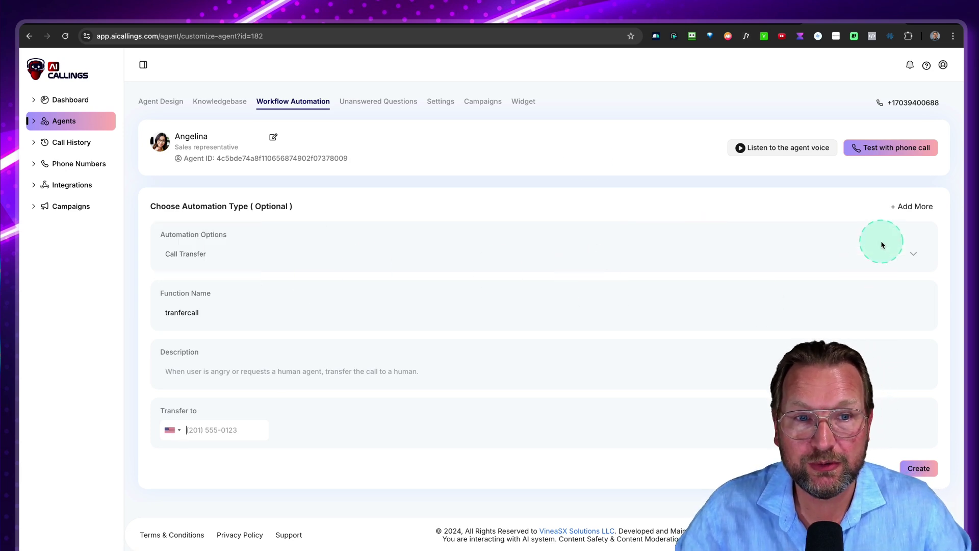
Add another automation and try the SMS and Email types to inspect their form fields
{"action": "left_click", "coordinate": [921, 215]}
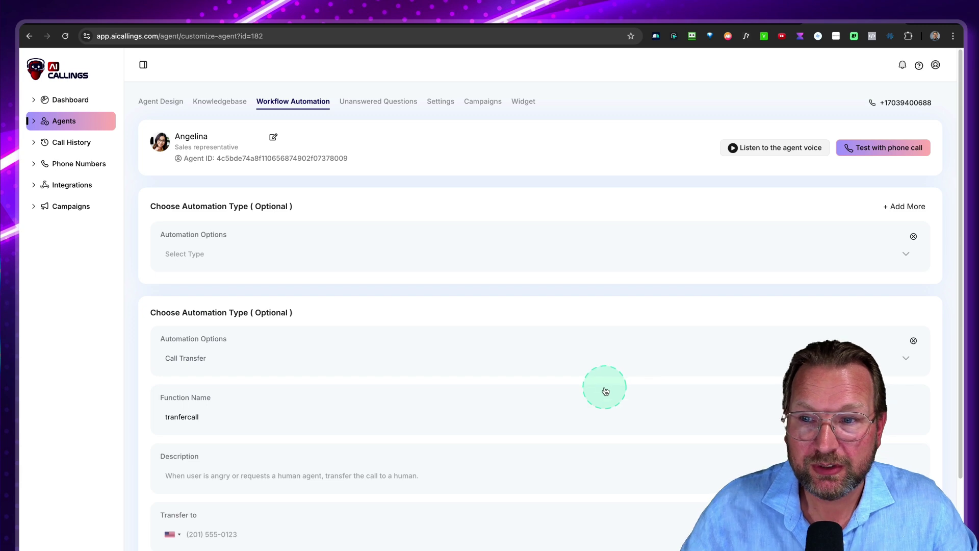
{"action": "scroll", "coordinate": [656, 299], "scroll_direction": "down", "scroll_amount": 1}
{"action": "left_click", "coordinate": [647, 223]}
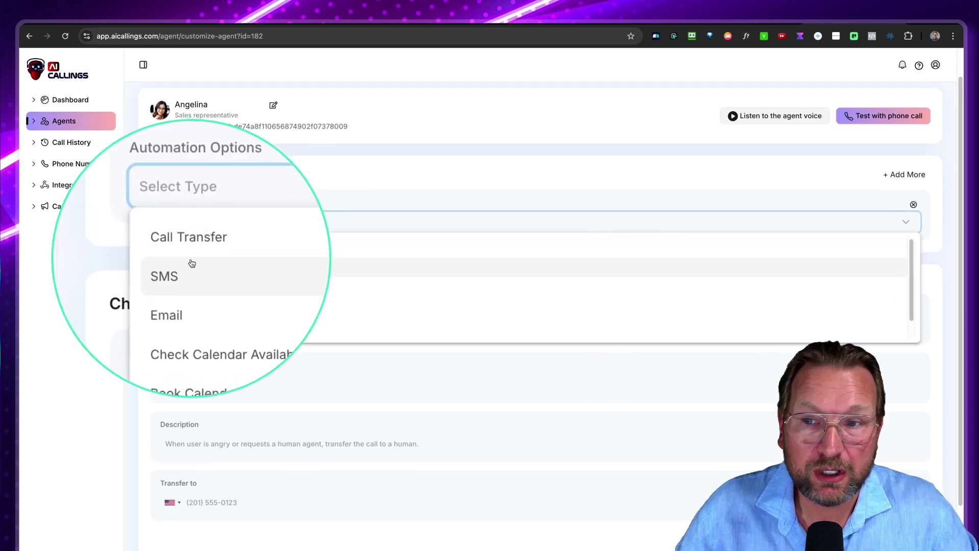
{"action": "left_click", "coordinate": [189, 268]}
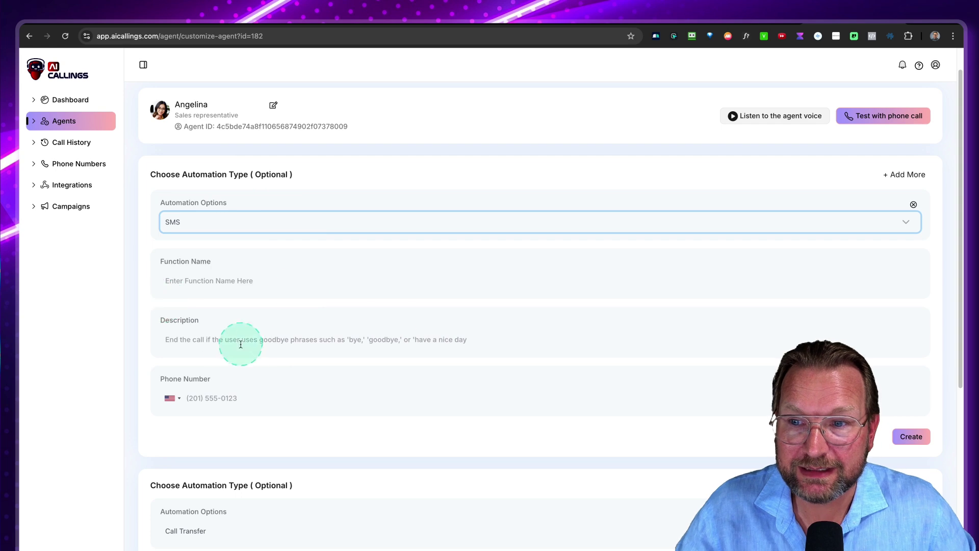
{"action": "scroll", "coordinate": [241, 344], "scroll_direction": "down", "scroll_amount": 1}
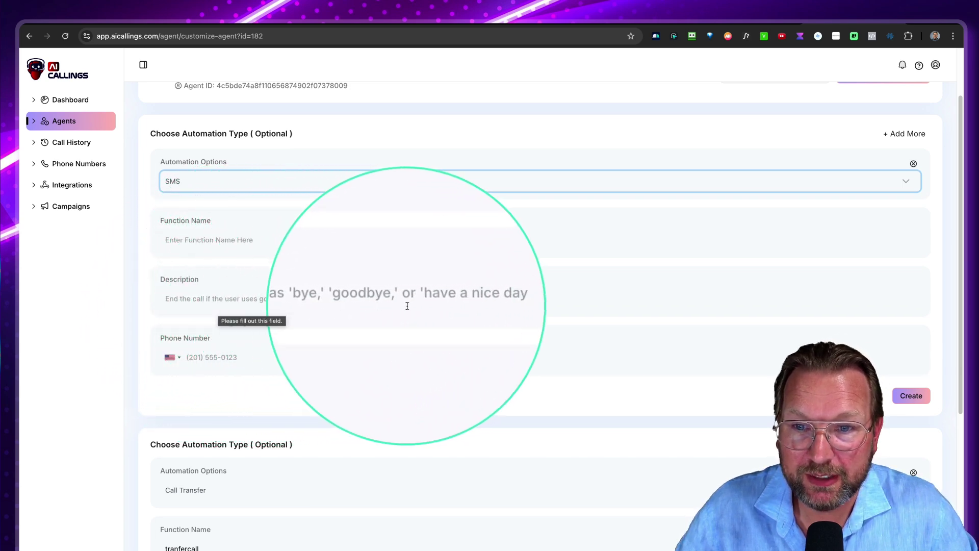
{"action": "left_click", "coordinate": [208, 299]}
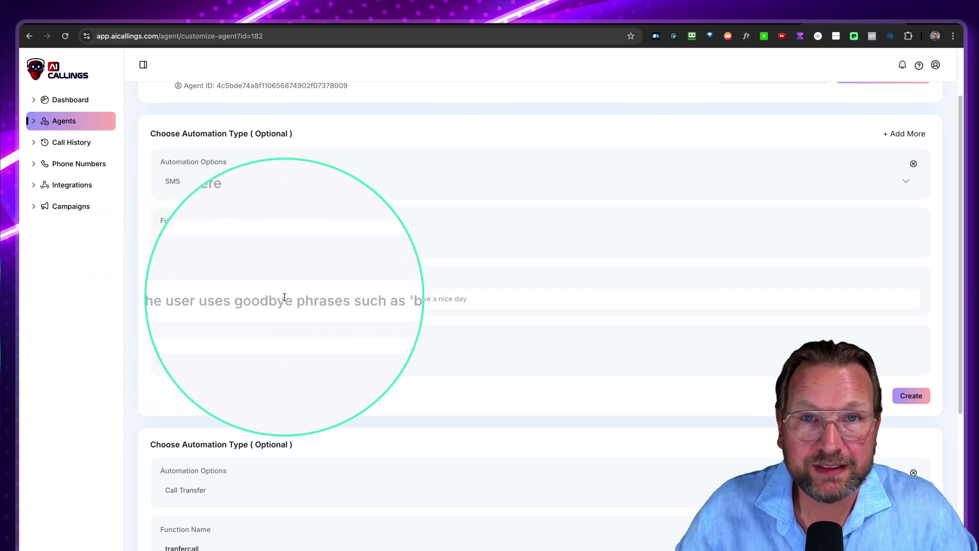
{"action": "left_click", "coordinate": [265, 184]}
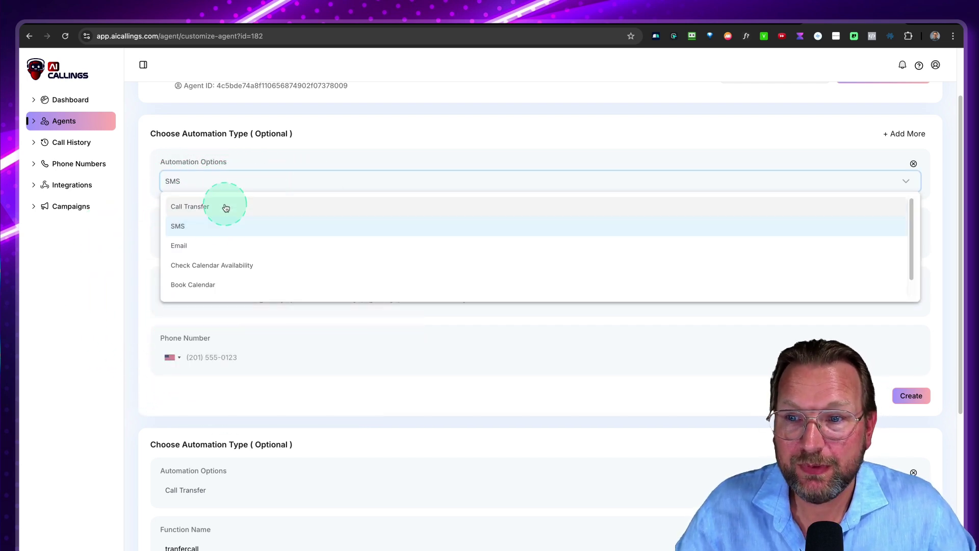
{"action": "left_click", "coordinate": [201, 246]}
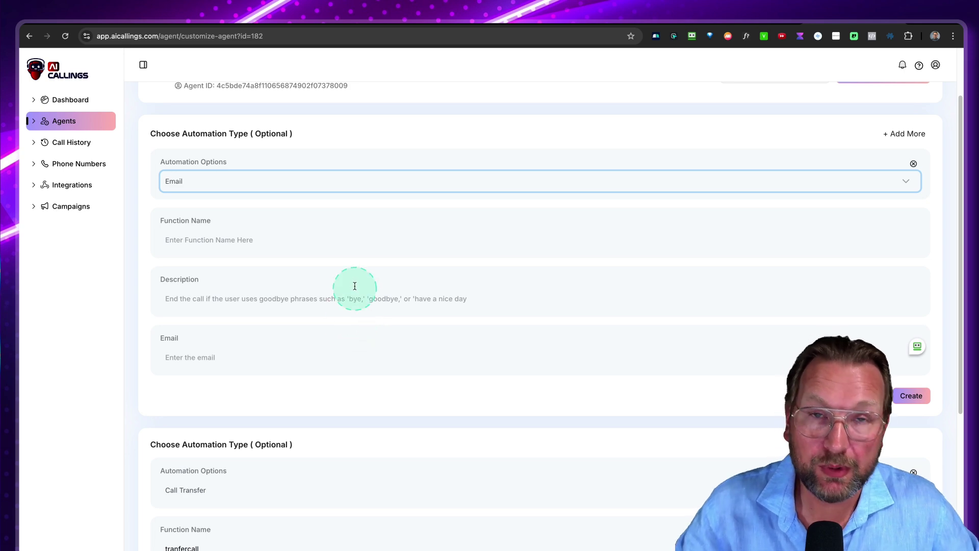
Set the new automation to Check Calendar Availability with Google Calendar, and switch its type to Book Calendar
{"action": "left_click", "coordinate": [256, 190]}
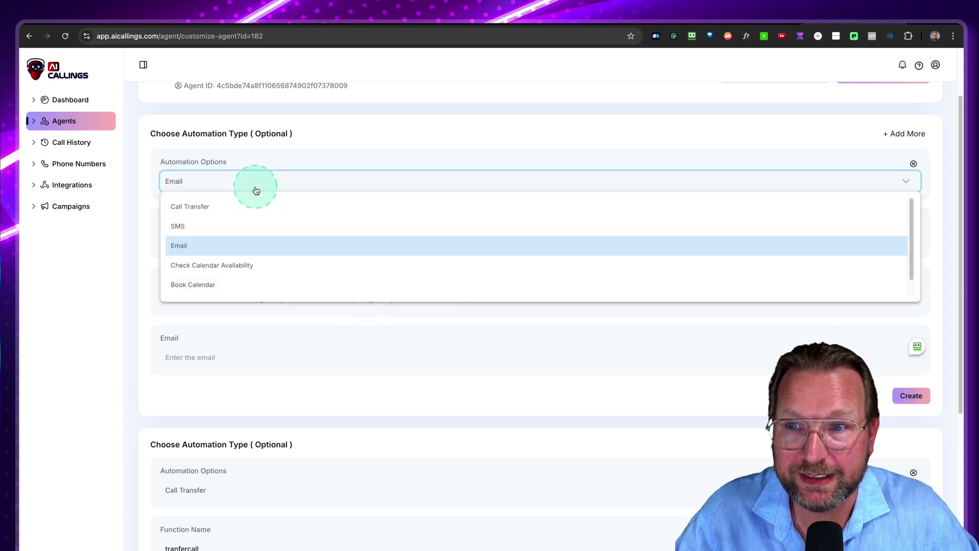
{"action": "left_click", "coordinate": [204, 268]}
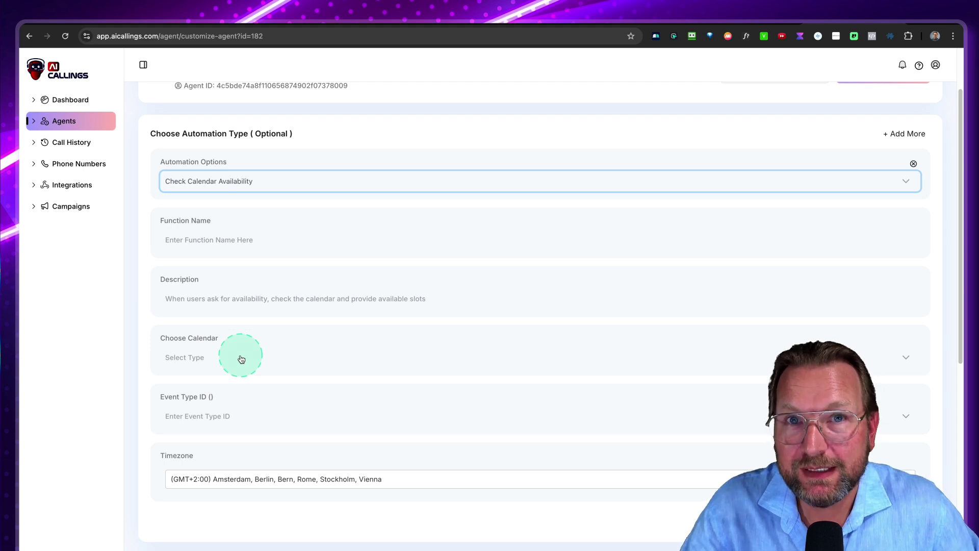
{"action": "left_click", "coordinate": [188, 363]}
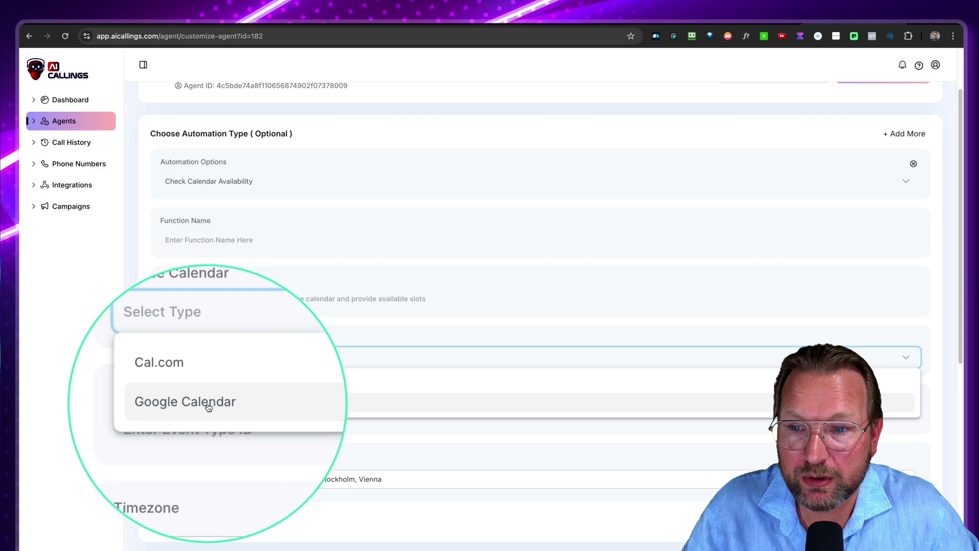
{"action": "left_click", "coordinate": [208, 403]}
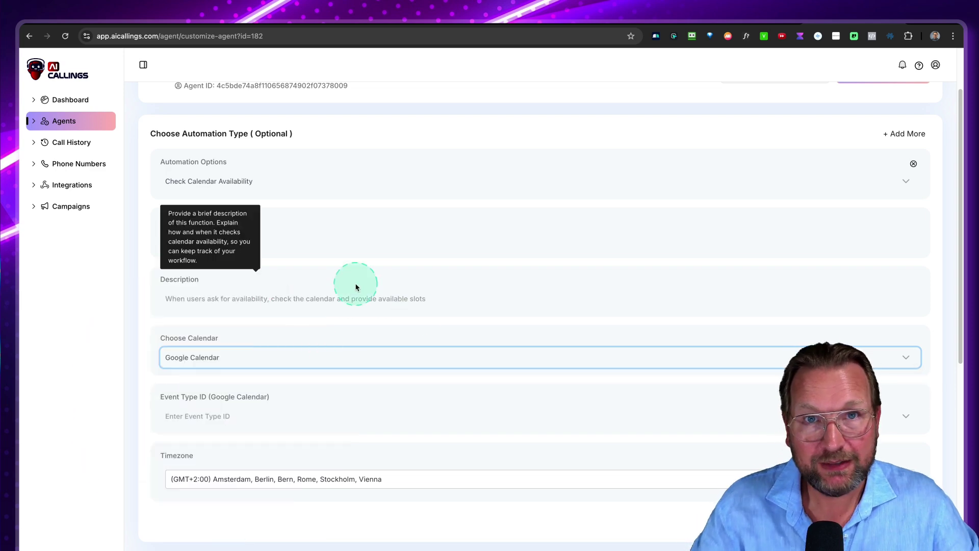
{"action": "left_click", "coordinate": [268, 187]}
{"action": "left_click", "coordinate": [197, 285]}
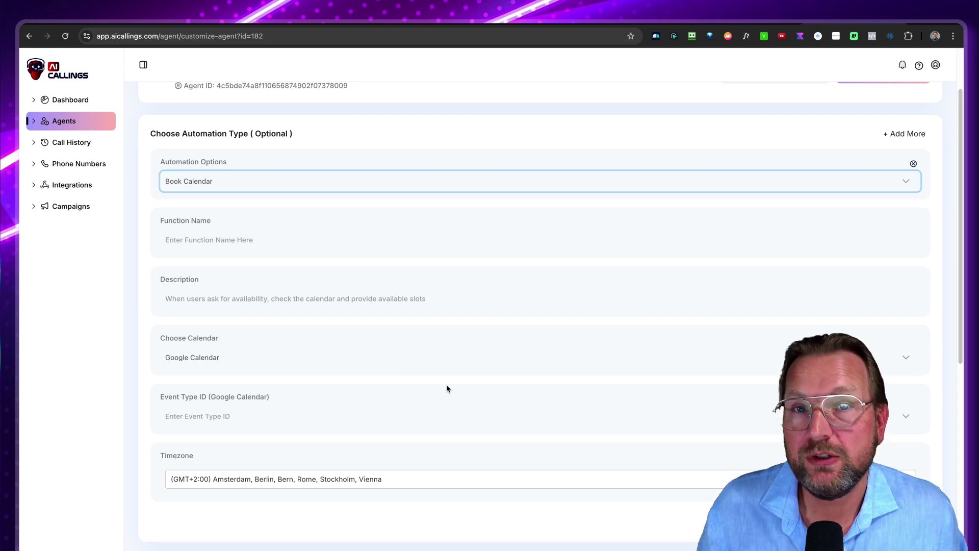
Open the agent's unanswered questions and browse the list of recorded calls down to the 2024-08-26 entries
{"action": "scroll", "coordinate": [540, 166], "scroll_direction": "up", "scroll_amount": 3}
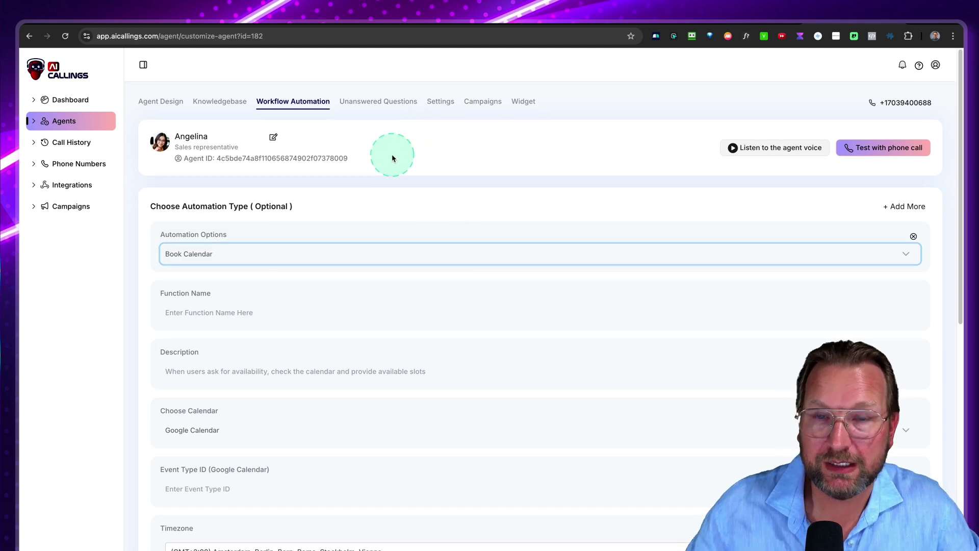
{"action": "left_click", "coordinate": [378, 101]}
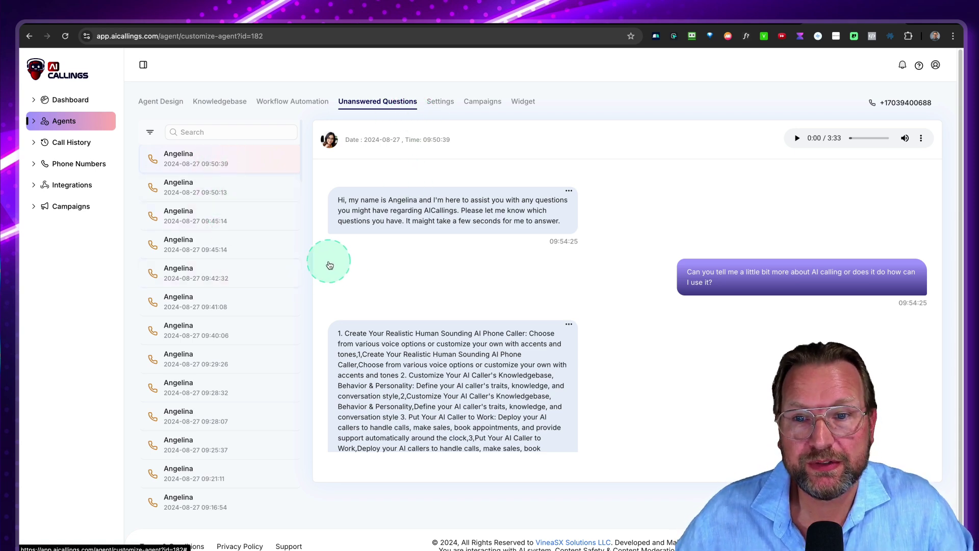
{"action": "scroll", "coordinate": [220, 268], "scroll_direction": "down", "scroll_amount": 3}
{"action": "scroll", "coordinate": [224, 271], "scroll_direction": "down", "scroll_amount": 10}
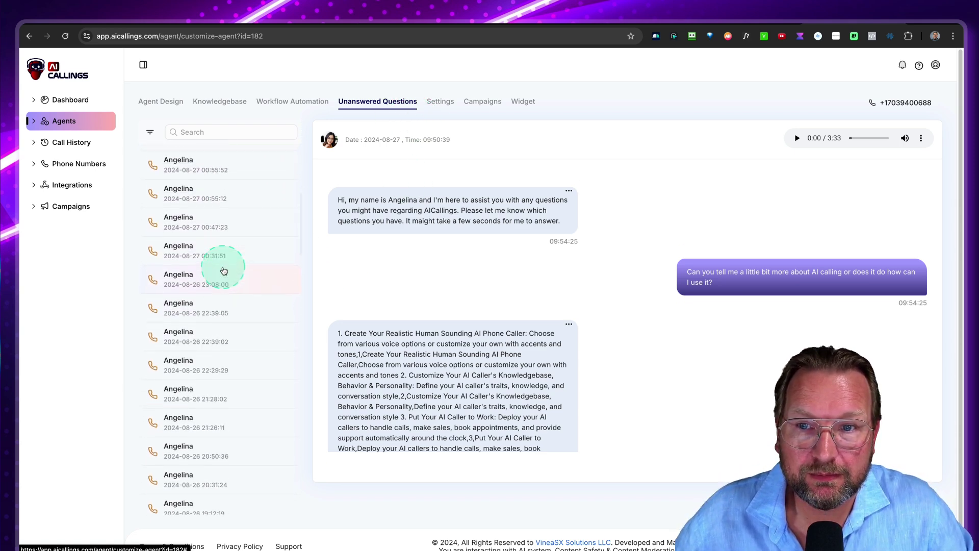
{"action": "scroll", "coordinate": [224, 271], "scroll_direction": "down", "scroll_amount": 6}
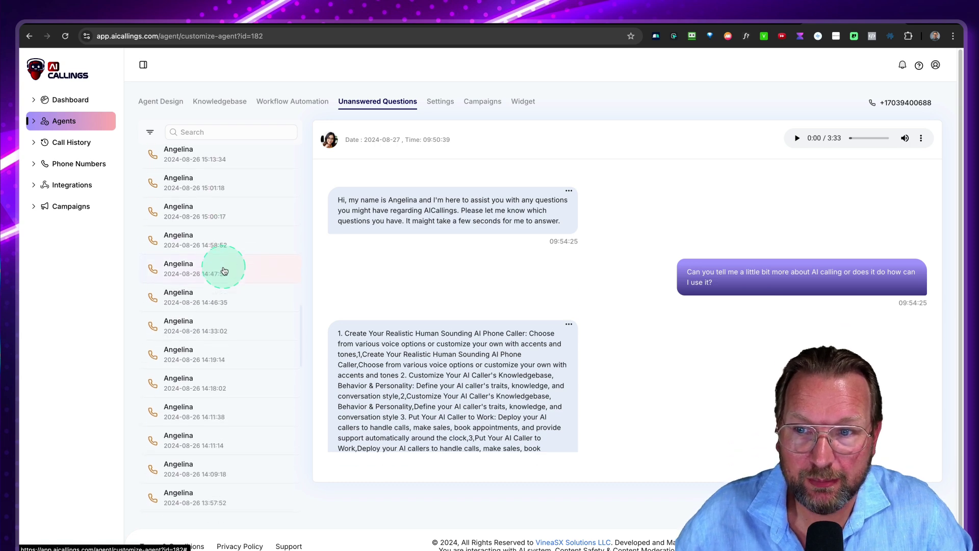
{"action": "scroll", "coordinate": [225, 270], "scroll_direction": "down", "scroll_amount": 5}
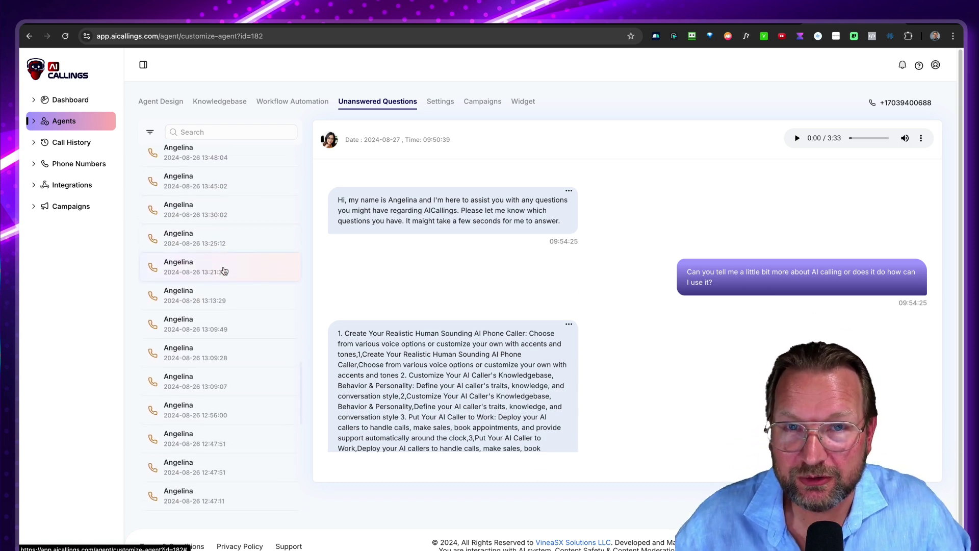
{"action": "scroll", "coordinate": [224, 271], "scroll_direction": "down", "scroll_amount": 3}
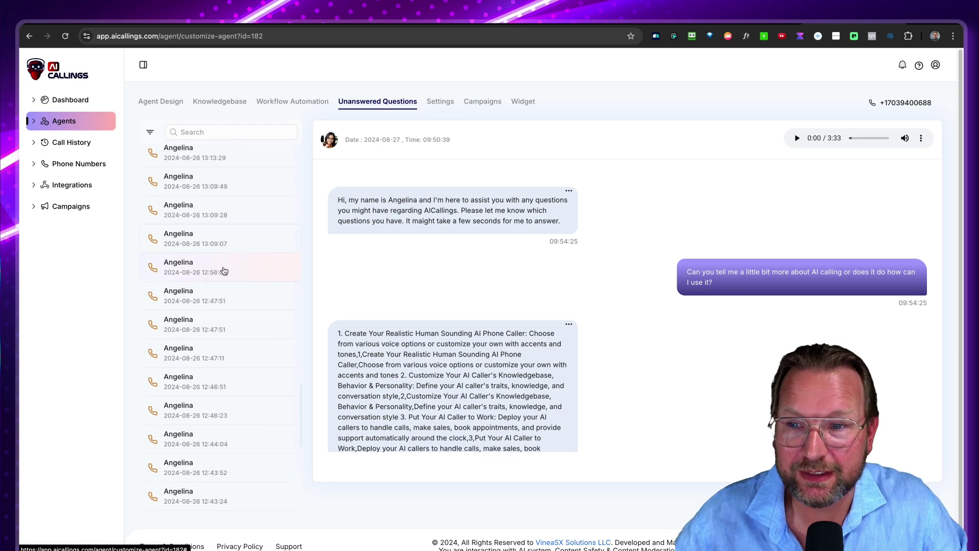
{"action": "scroll", "coordinate": [223, 270], "scroll_direction": "down", "scroll_amount": 3}
Open the 2024-08-26 calls from 12:47:11, 12:46:23 and 12:44:04, and read the 12:44:04 conversation transcript
{"action": "left_click", "coordinate": [224, 270]}
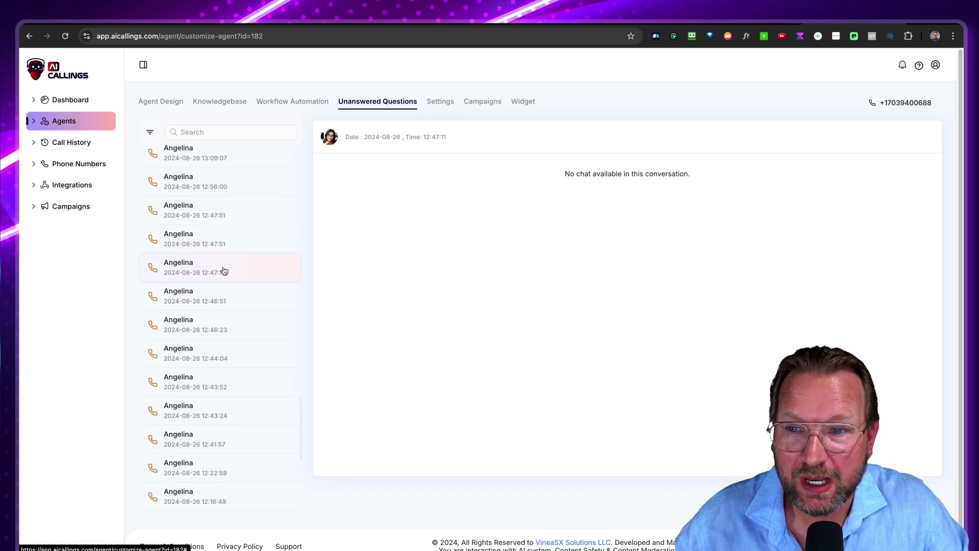
{"action": "left_click", "coordinate": [199, 323]}
{"action": "left_click", "coordinate": [243, 364]}
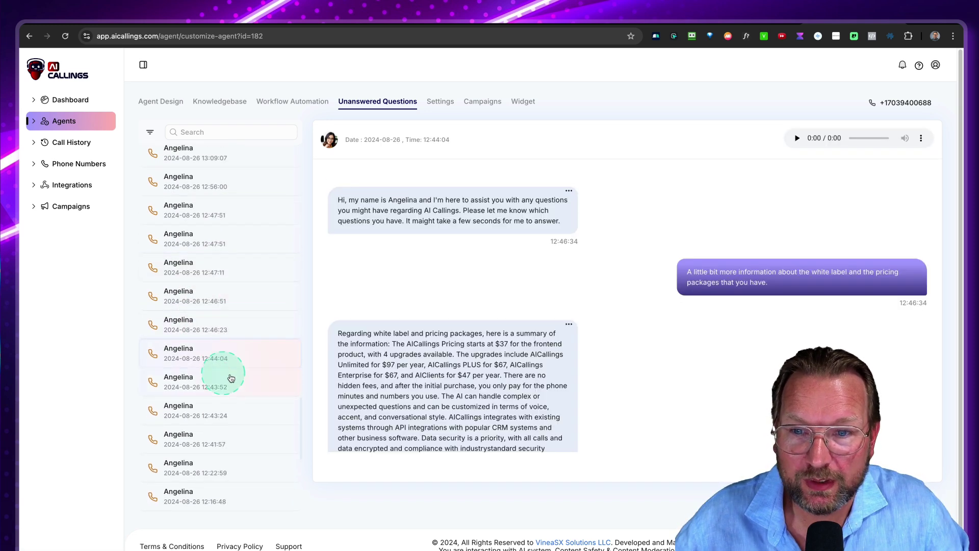
{"action": "scroll", "coordinate": [447, 341], "scroll_direction": "down", "scroll_amount": 1}
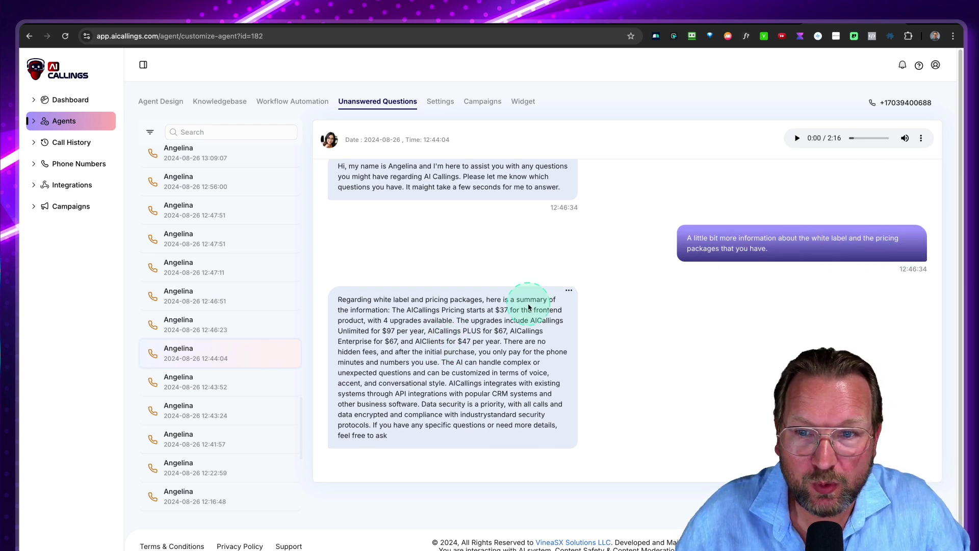
{"action": "scroll", "coordinate": [528, 307], "scroll_direction": "down", "scroll_amount": 5}
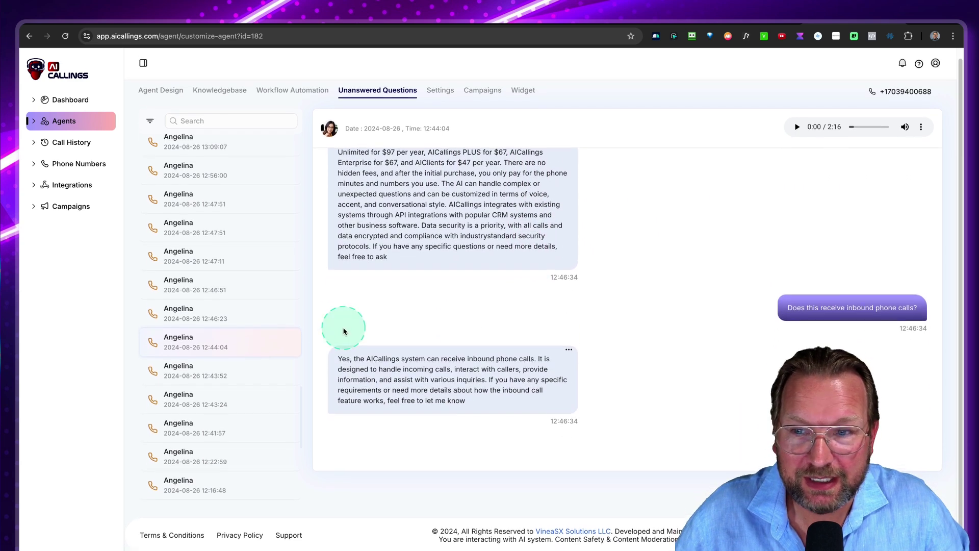
Open the 2024-08-26 calls from 12:43:52, 12:43:24 and 12:41:57, and read their transcripts
{"action": "left_click", "coordinate": [190, 372]}
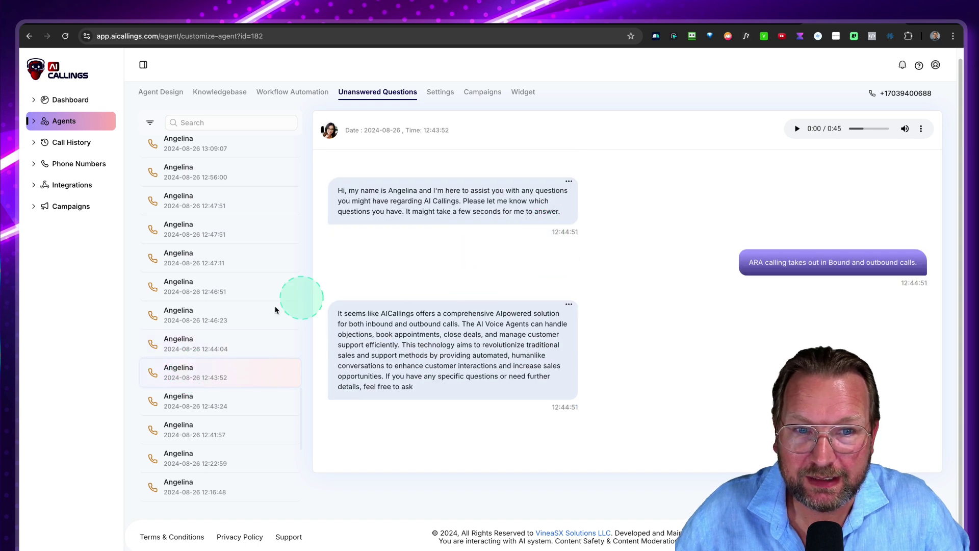
{"action": "left_click", "coordinate": [203, 406]}
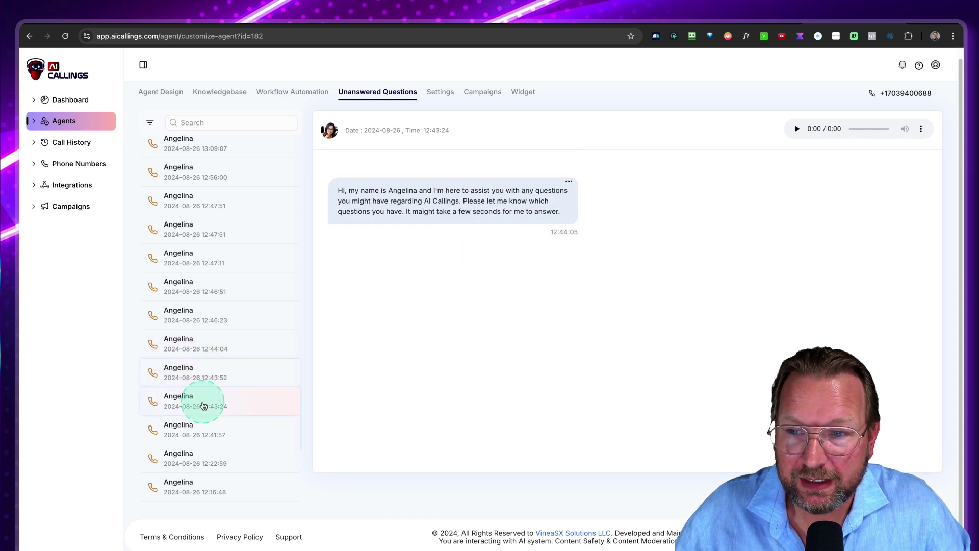
{"action": "left_click", "coordinate": [205, 437]}
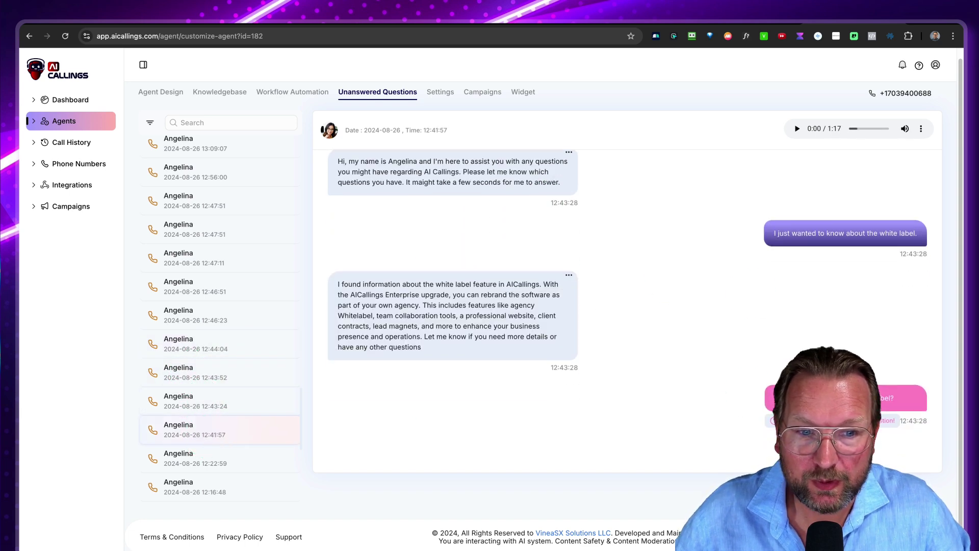
Open the 2024-08-26 call from 12:16:48 and read its conversation transcript
{"action": "scroll", "coordinate": [250, 377], "scroll_direction": "down", "scroll_amount": 3}
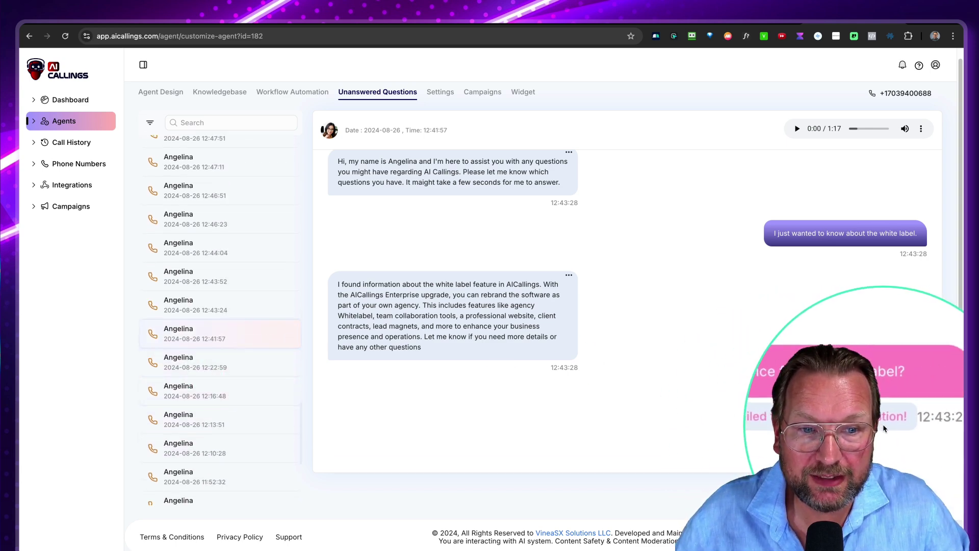
{"action": "left_click", "coordinate": [210, 394]}
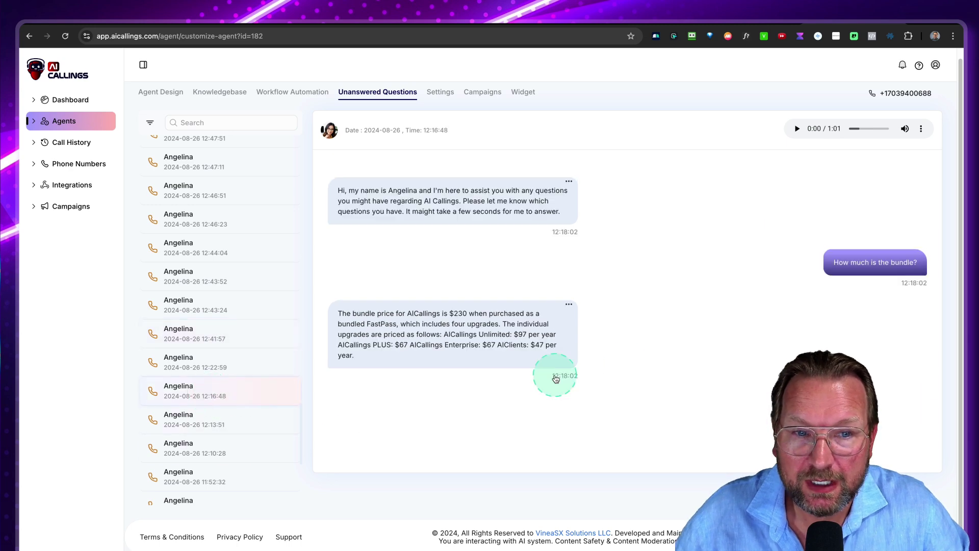
{"action": "scroll", "coordinate": [612, 339], "scroll_direction": "down", "scroll_amount": 1}
{"action": "scroll", "coordinate": [612, 339], "scroll_direction": "up", "scroll_amount": 1}
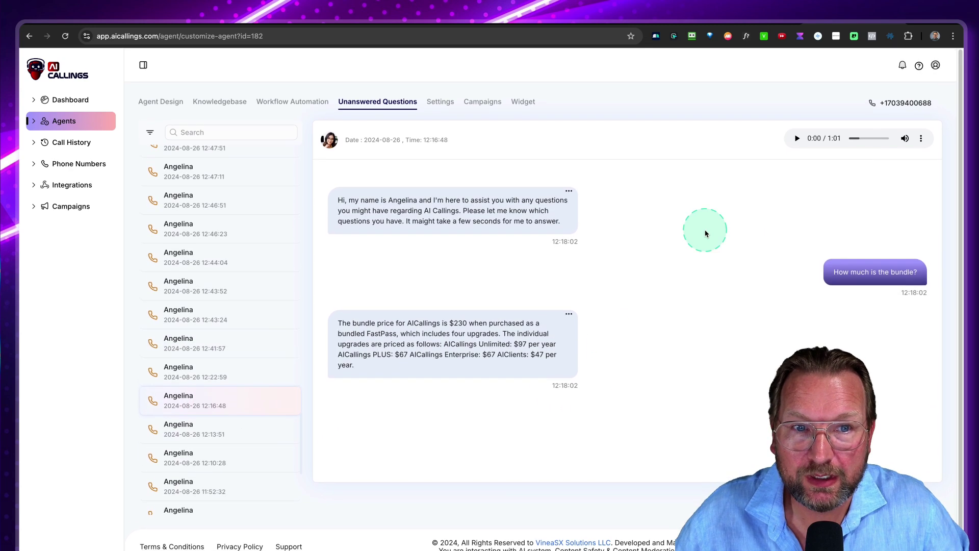
Open the 2024-08-27 call from 09:50:39, play its recording, skip ahead to about 0:50 and pause it
{"action": "scroll", "coordinate": [235, 188], "scroll_direction": "up", "scroll_amount": 5}
{"action": "left_click", "coordinate": [211, 161]}
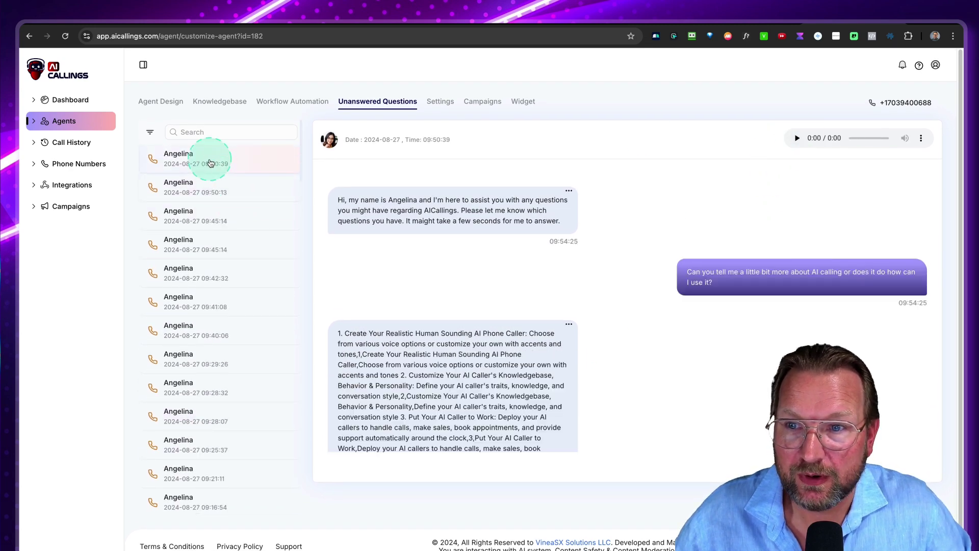
{"action": "left_click", "coordinate": [798, 138]}
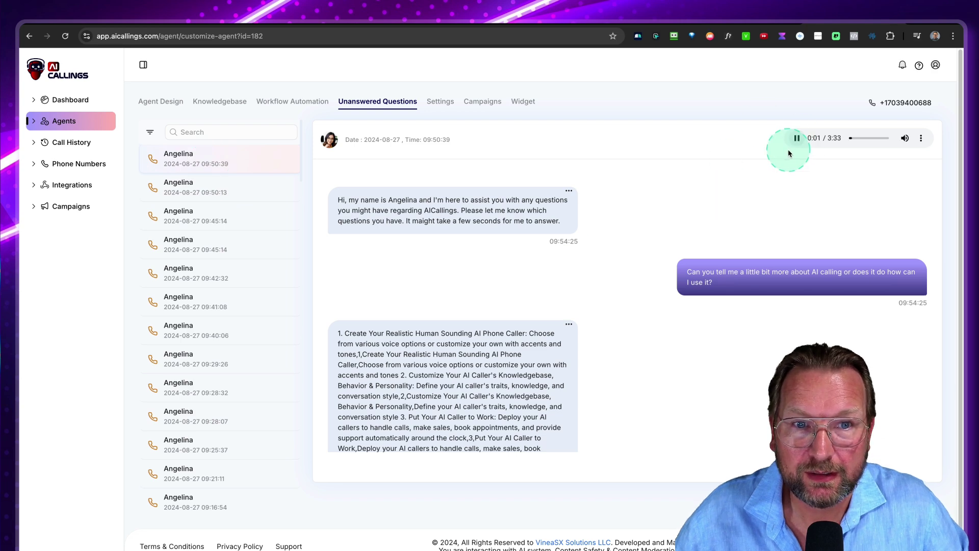
{"action": "left_click", "coordinate": [855, 142]}
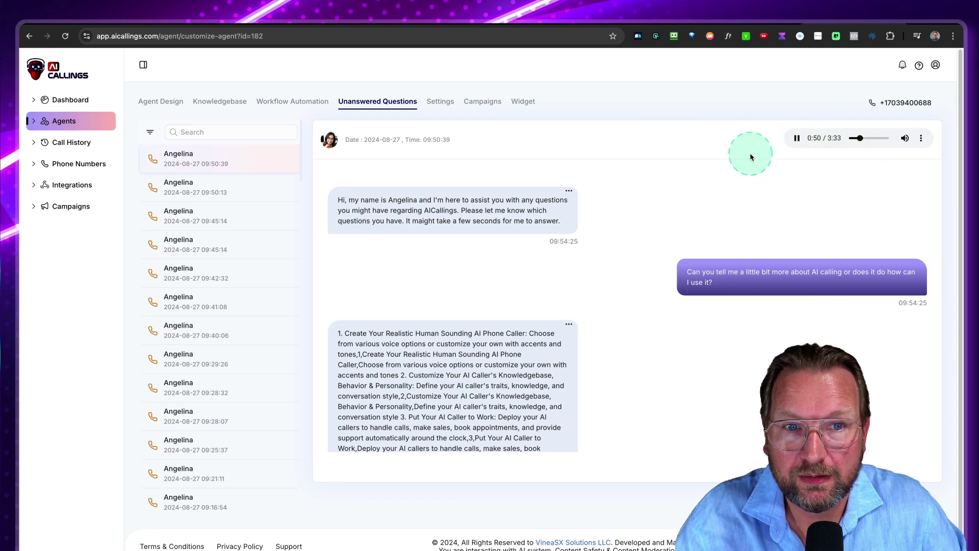
{"action": "left_click", "coordinate": [797, 138]}
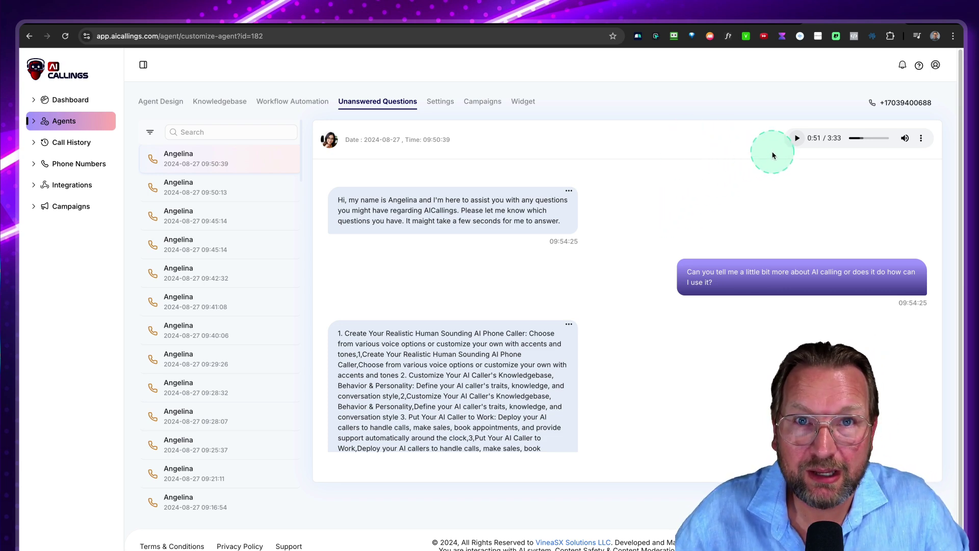
{"action": "scroll", "coordinate": [184, 282], "scroll_direction": "down", "scroll_amount": 2}
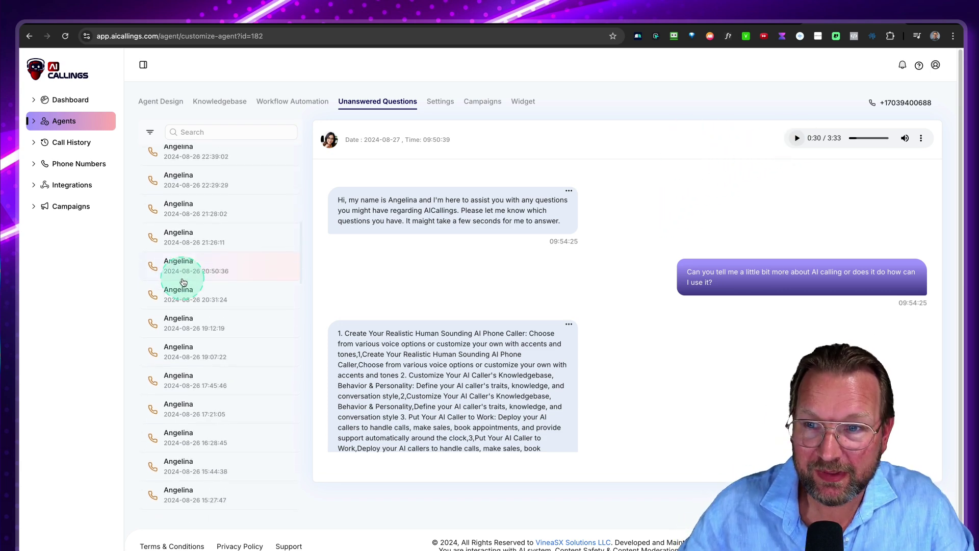
{"action": "scroll", "coordinate": [184, 282], "scroll_direction": "up", "scroll_amount": 10}
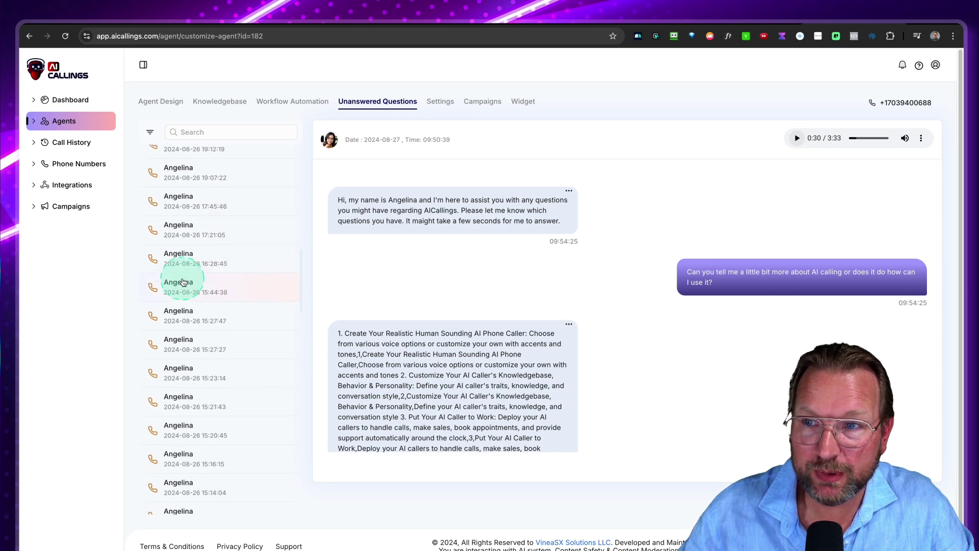
Open the agent's settings and browse the languages offered for filtering voices, closing the language dialog without choosing one
{"action": "left_click", "coordinate": [434, 105]}
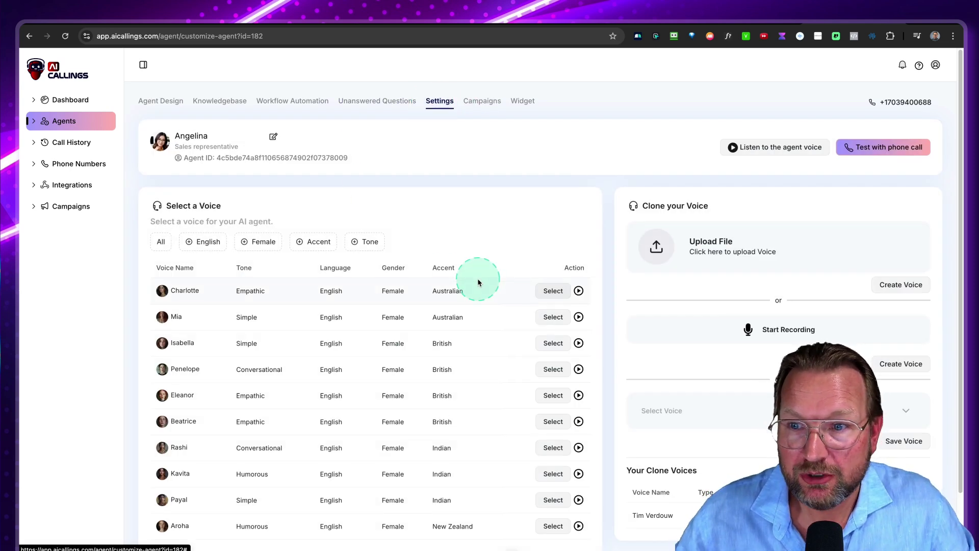
{"action": "scroll", "coordinate": [478, 282], "scroll_direction": "down", "scroll_amount": 2}
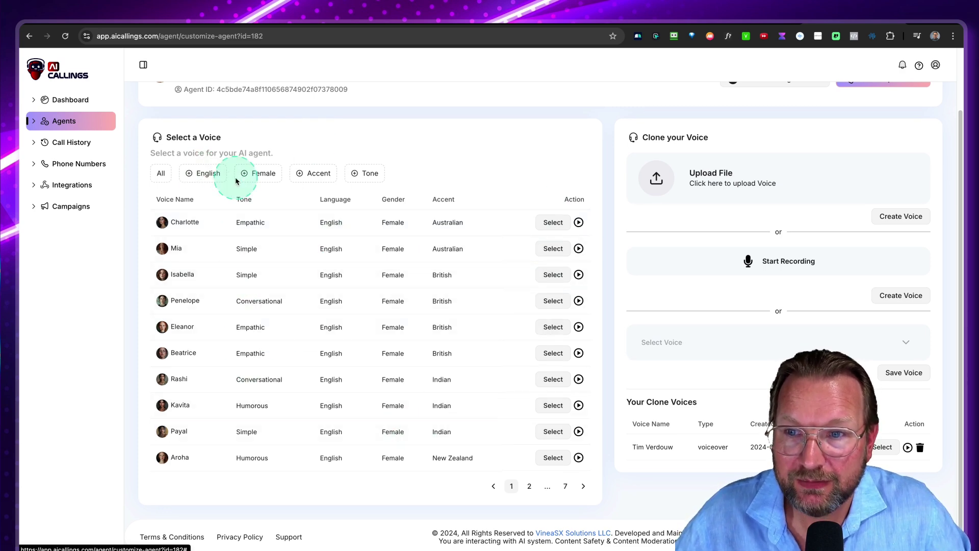
{"action": "left_click", "coordinate": [209, 174]}
{"action": "left_click", "coordinate": [414, 309]}
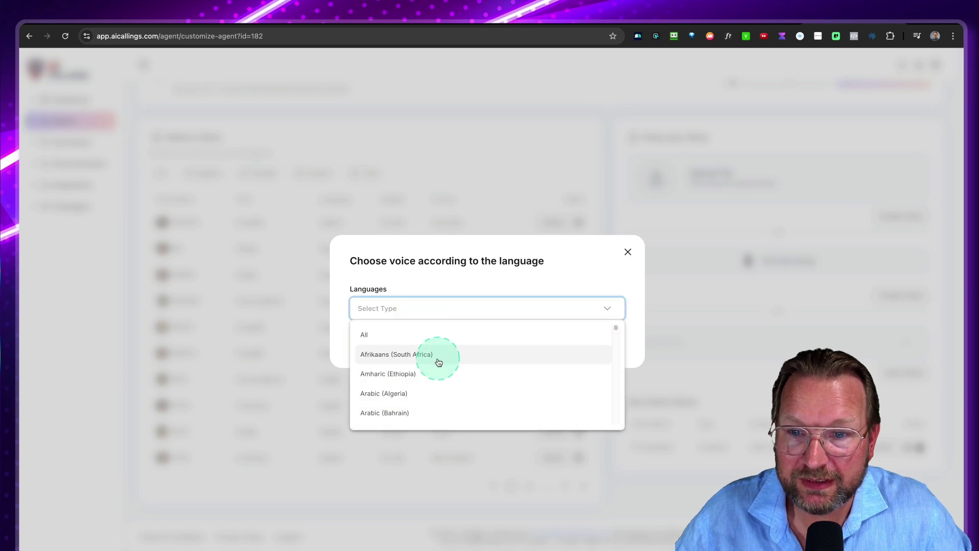
{"action": "scroll", "coordinate": [437, 361], "scroll_direction": "down", "scroll_amount": 10}
{"action": "scroll", "coordinate": [439, 362], "scroll_direction": "down", "scroll_amount": 8}
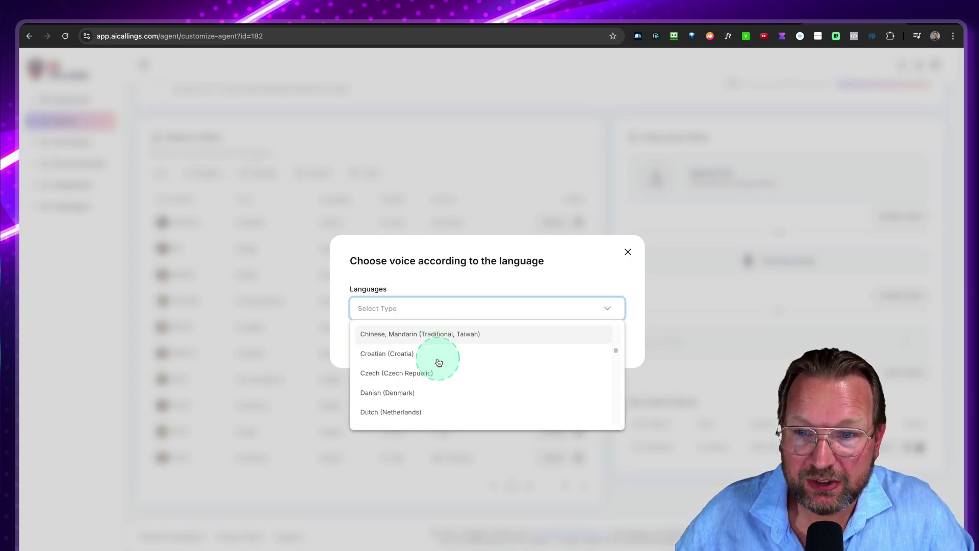
{"action": "scroll", "coordinate": [437, 362], "scroll_direction": "down", "scroll_amount": 15}
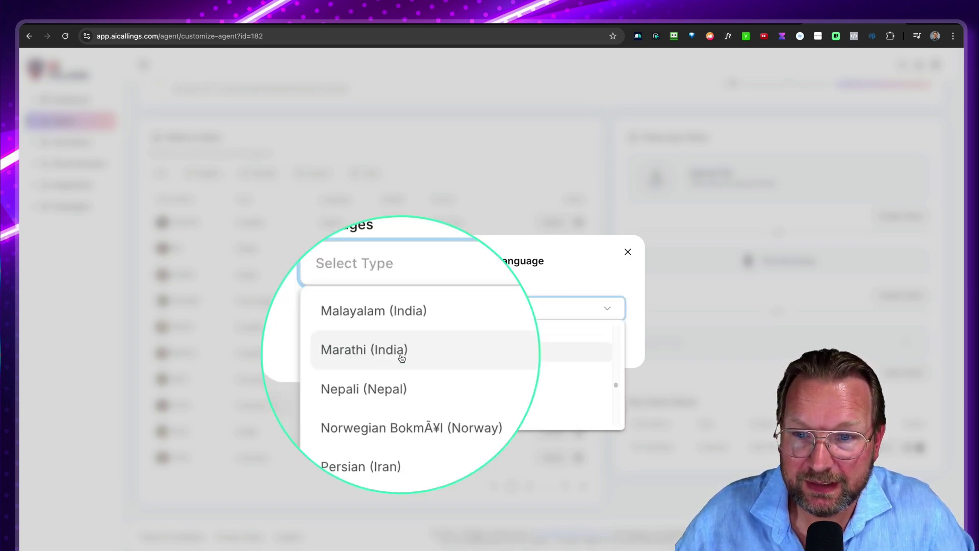
{"action": "scroll", "coordinate": [402, 358], "scroll_direction": "down", "scroll_amount": 15}
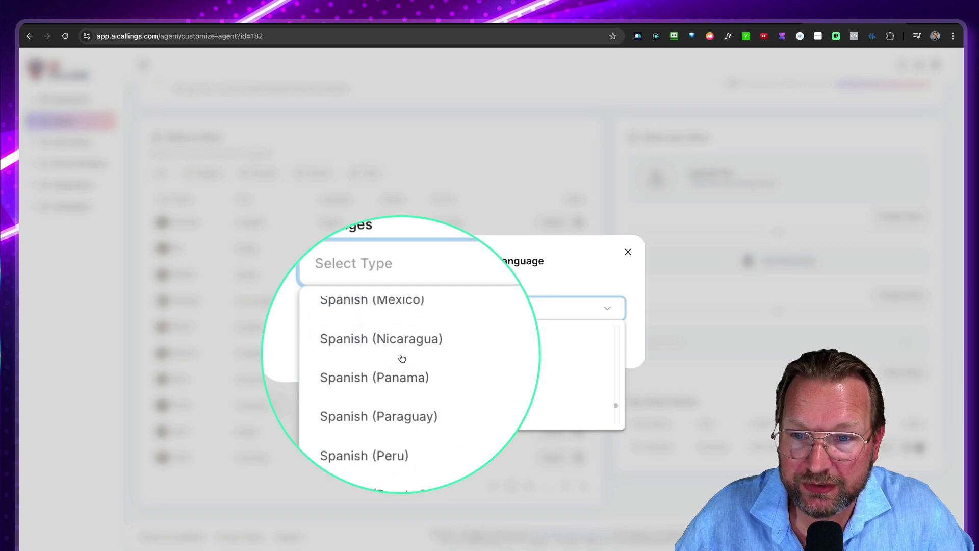
{"action": "scroll", "coordinate": [402, 359], "scroll_direction": "down", "scroll_amount": 2}
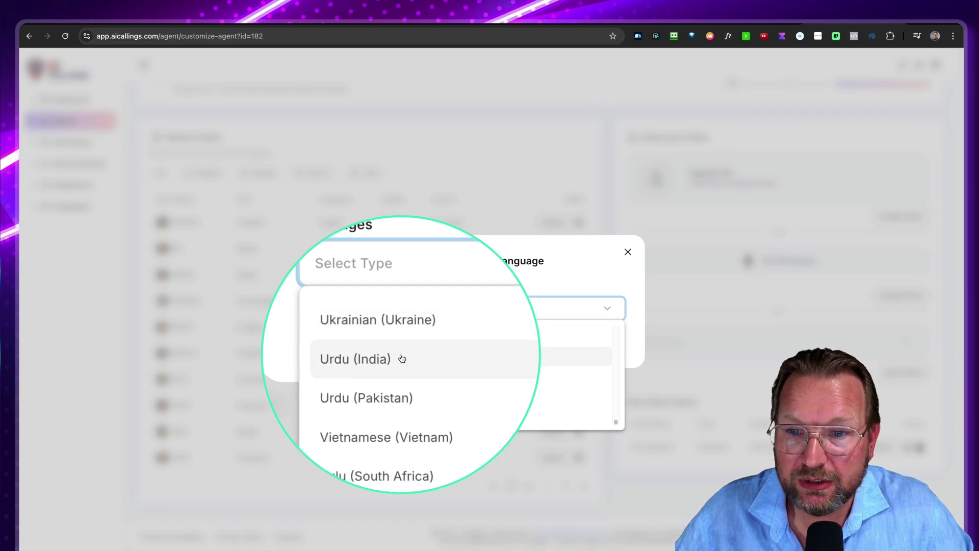
{"action": "scroll", "coordinate": [402, 359], "scroll_direction": "up", "scroll_amount": 20}
{"action": "left_click", "coordinate": [627, 252]}
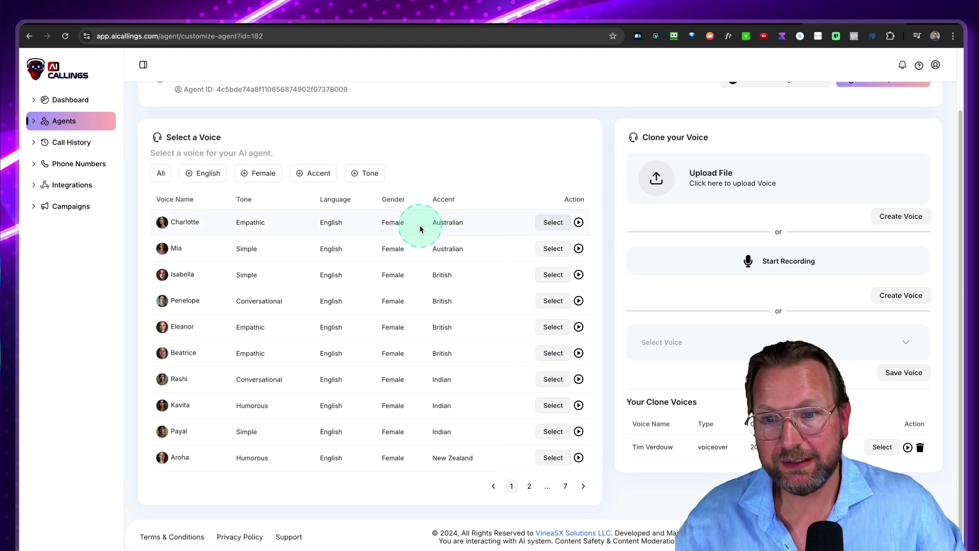
Filter the agent's voice list by the language Dutch (Netherlands)
{"action": "left_click", "coordinate": [209, 176]}
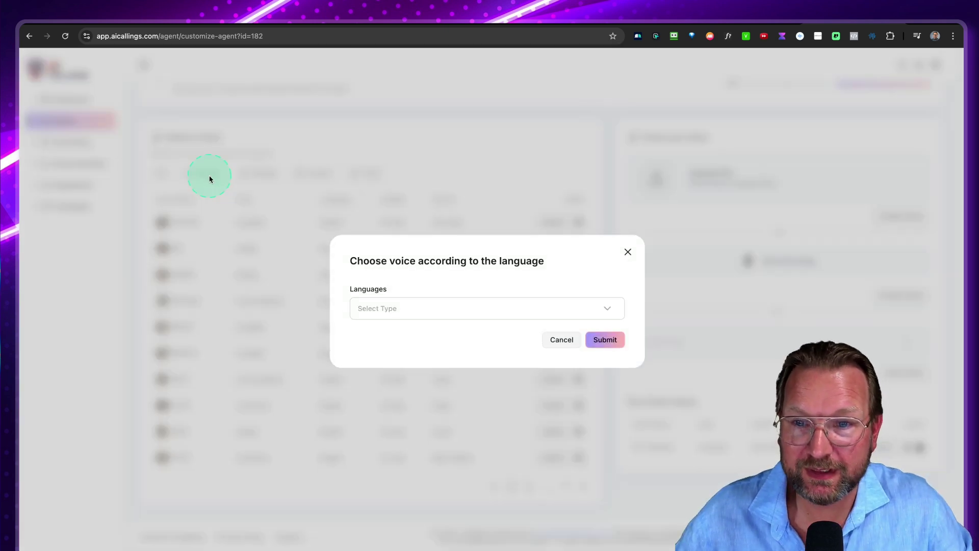
{"action": "left_click", "coordinate": [467, 321]}
{"action": "scroll", "coordinate": [431, 389], "scroll_direction": "down", "scroll_amount": 7}
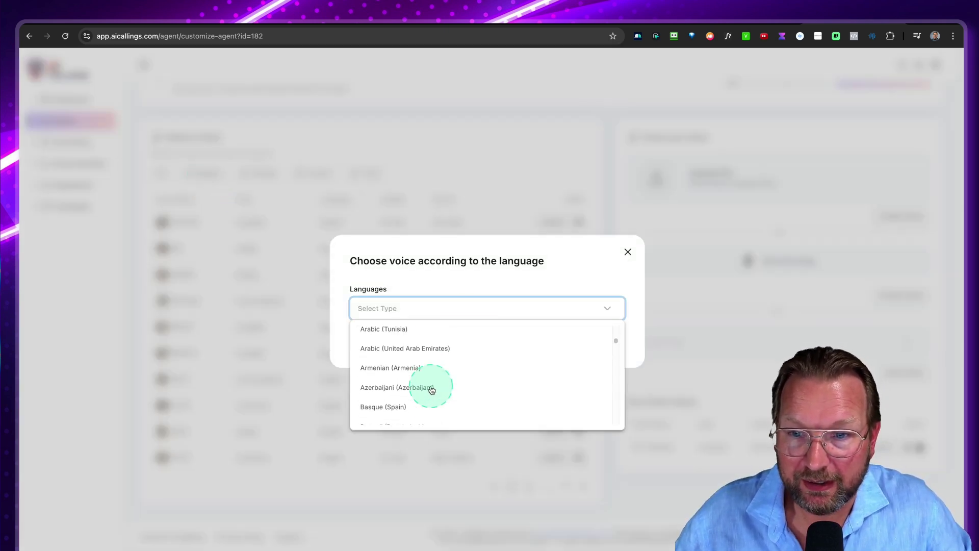
{"action": "scroll", "coordinate": [431, 390], "scroll_direction": "down", "scroll_amount": 5}
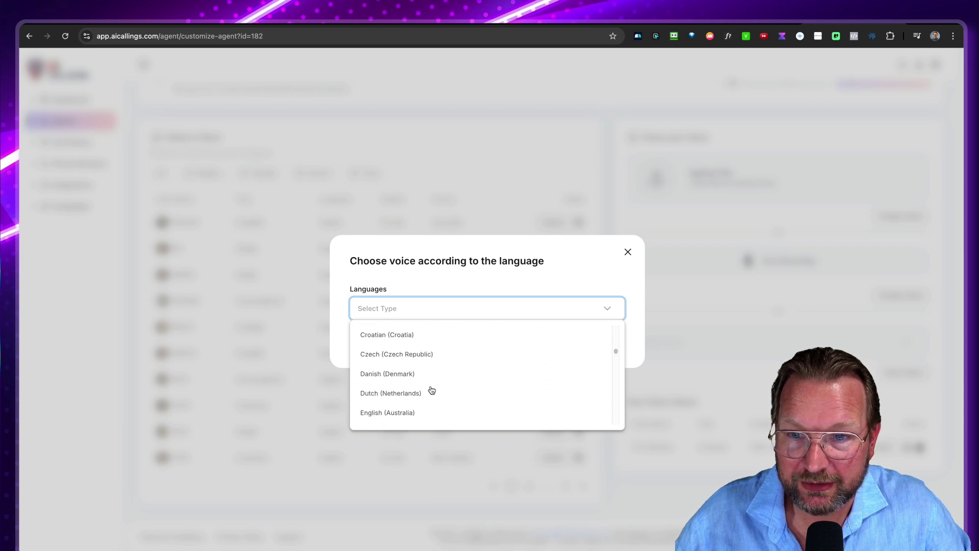
{"action": "left_click", "coordinate": [402, 384]}
{"action": "left_click", "coordinate": [590, 340]}
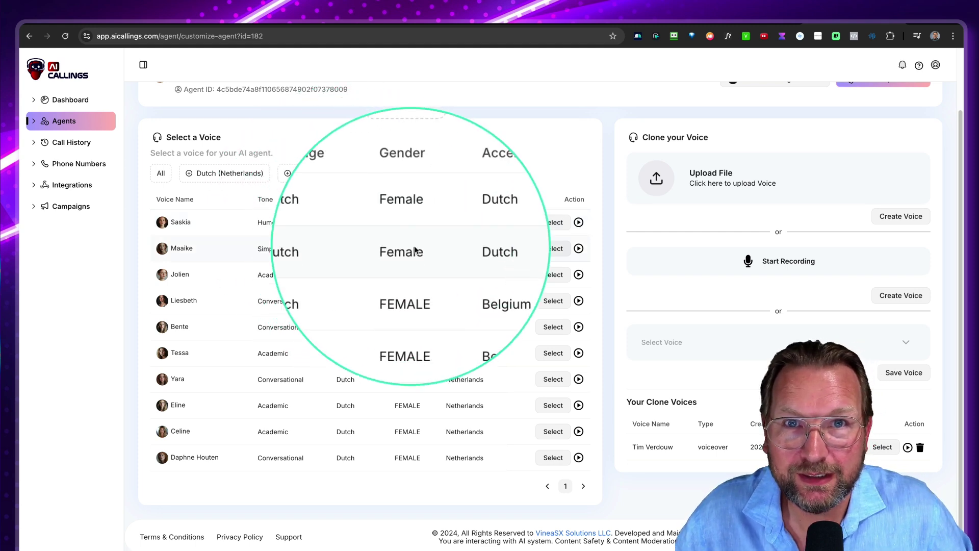
Play the sample of the Saskia voice in the Dutch voice list, and stop it
{"action": "left_click", "coordinate": [586, 227]}
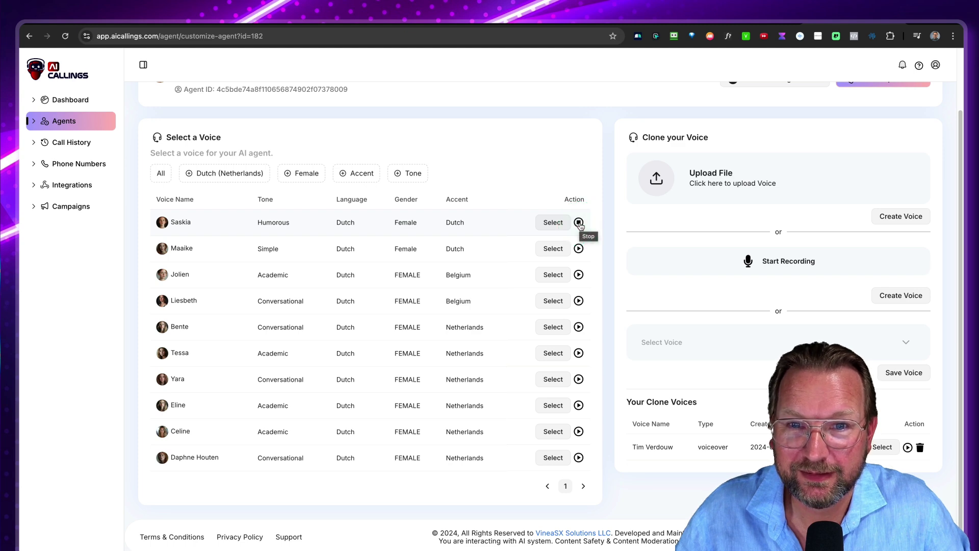
{"action": "left_click", "coordinate": [579, 223]}
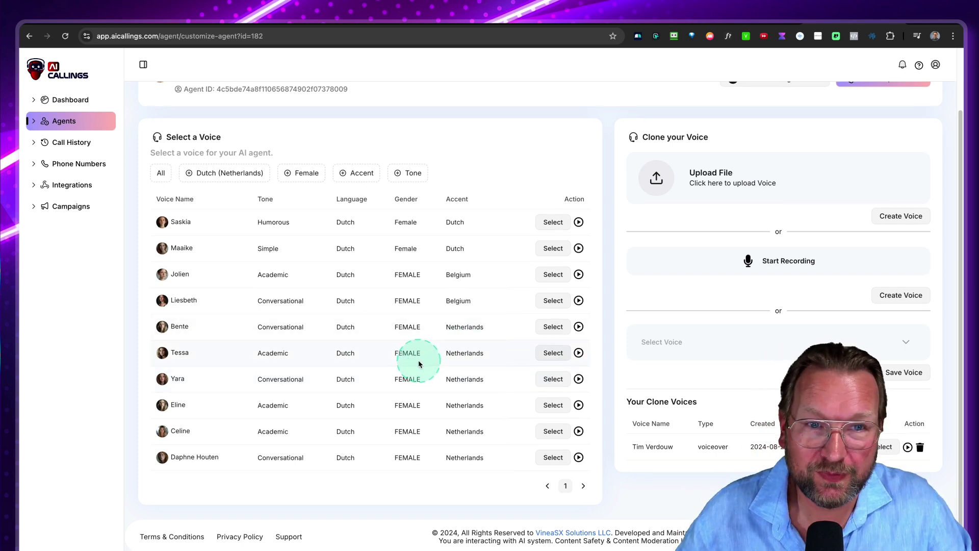
{"action": "scroll", "coordinate": [421, 362], "scroll_direction": "up", "scroll_amount": 1}
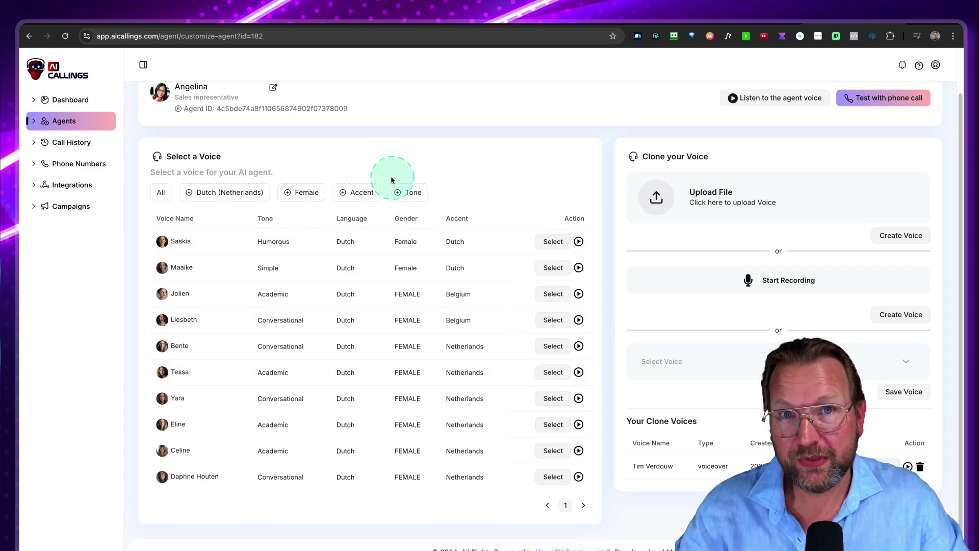
{"action": "scroll", "coordinate": [326, 246], "scroll_direction": "up", "scroll_amount": 2}
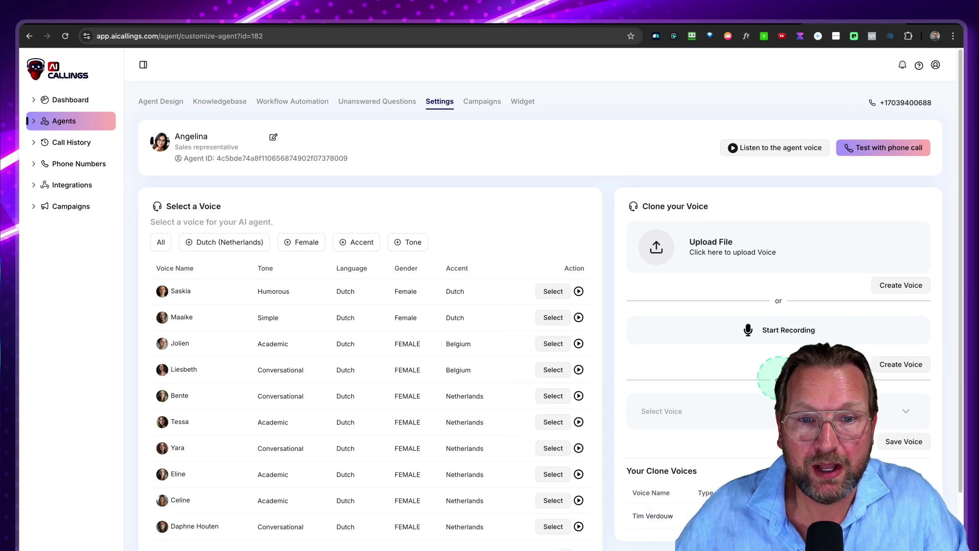
Look over the agent's voice selection and voice cloning settings, and open its campaigns section
{"action": "scroll", "coordinate": [778, 377], "scroll_direction": "down", "scroll_amount": 1}
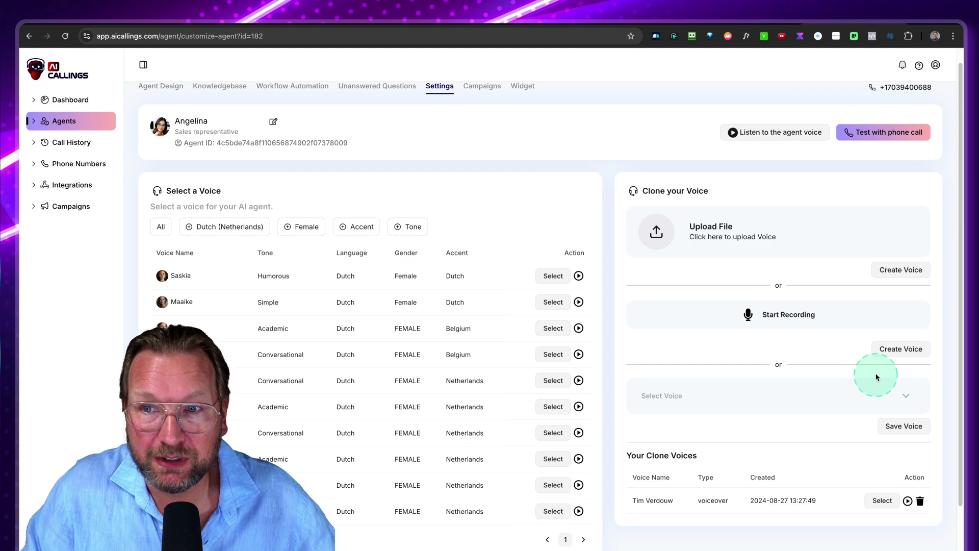
{"action": "scroll", "coordinate": [267, 277], "scroll_direction": "down", "scroll_amount": 1}
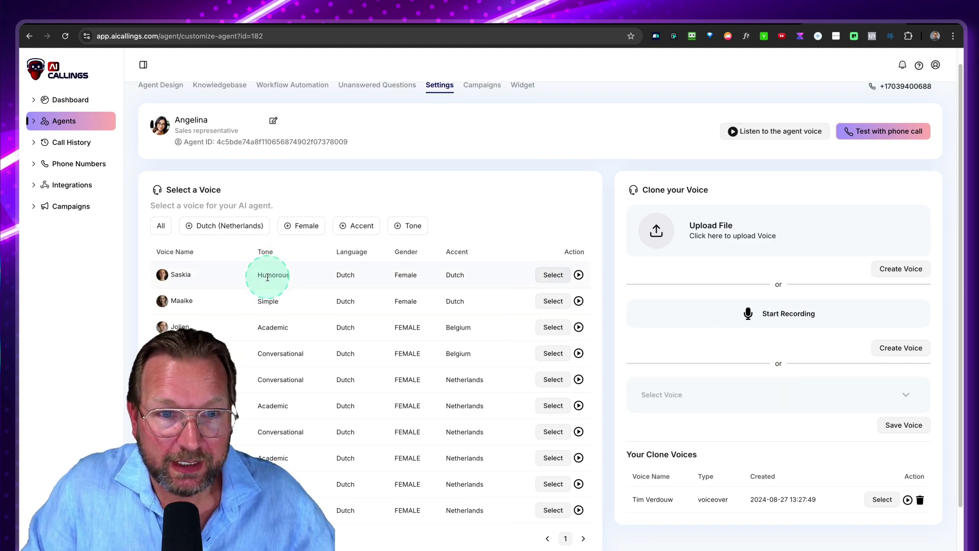
{"action": "scroll", "coordinate": [267, 278], "scroll_direction": "down", "scroll_amount": 2}
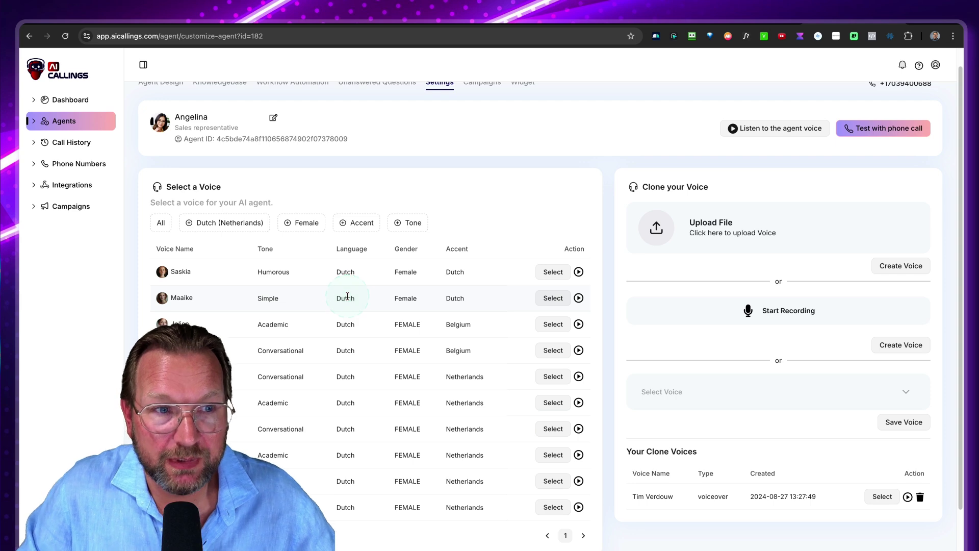
{"action": "scroll", "coordinate": [459, 139], "scroll_direction": "up", "scroll_amount": 2}
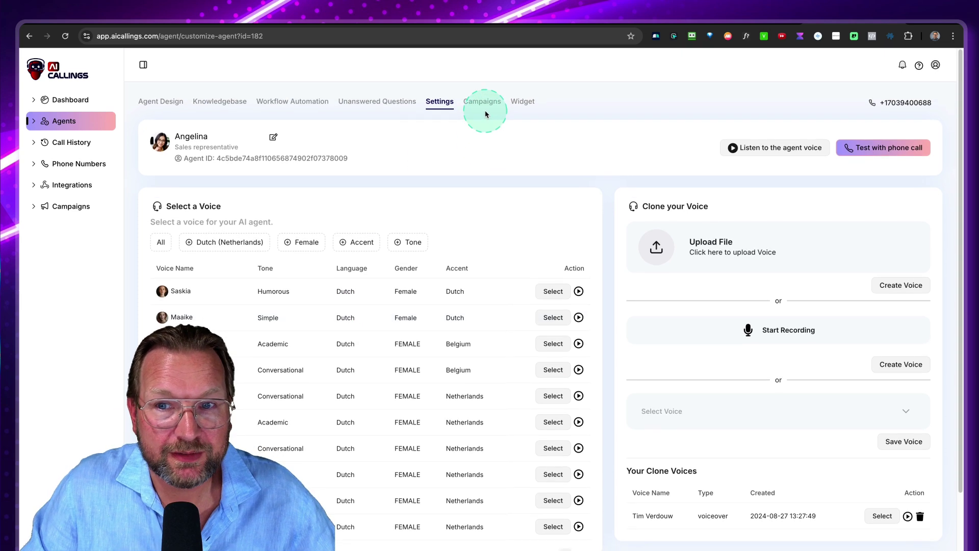
{"action": "scroll", "coordinate": [415, 323], "scroll_direction": "down", "scroll_amount": 3}
{"action": "scroll", "coordinate": [415, 323], "scroll_direction": "up", "scroll_amount": 3}
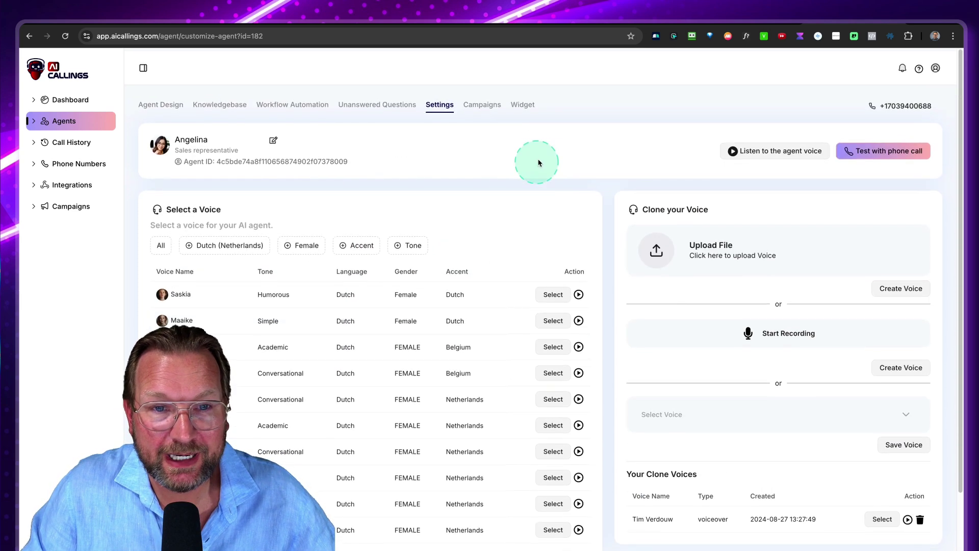
{"action": "left_click", "coordinate": [481, 104]}
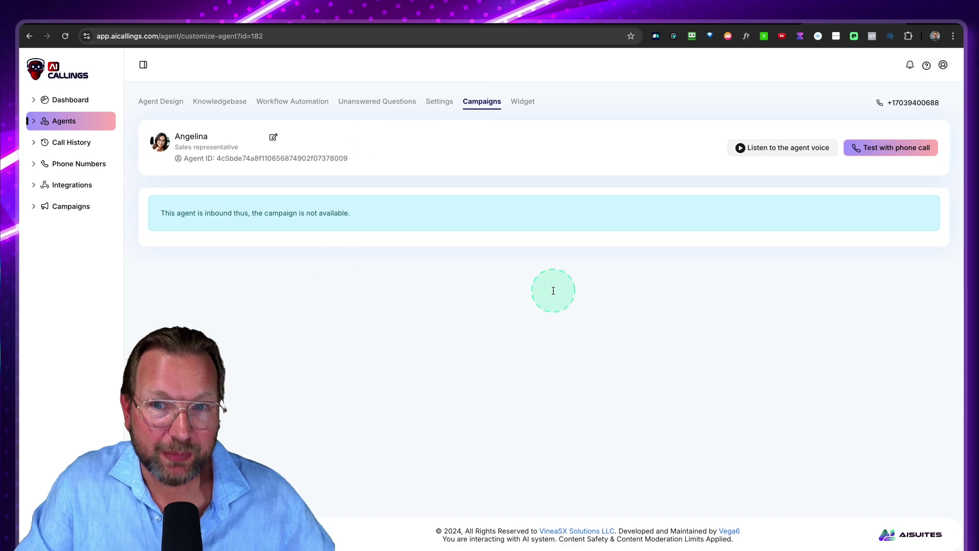
{"action": "key", "text": "ctrl+alt+m"}
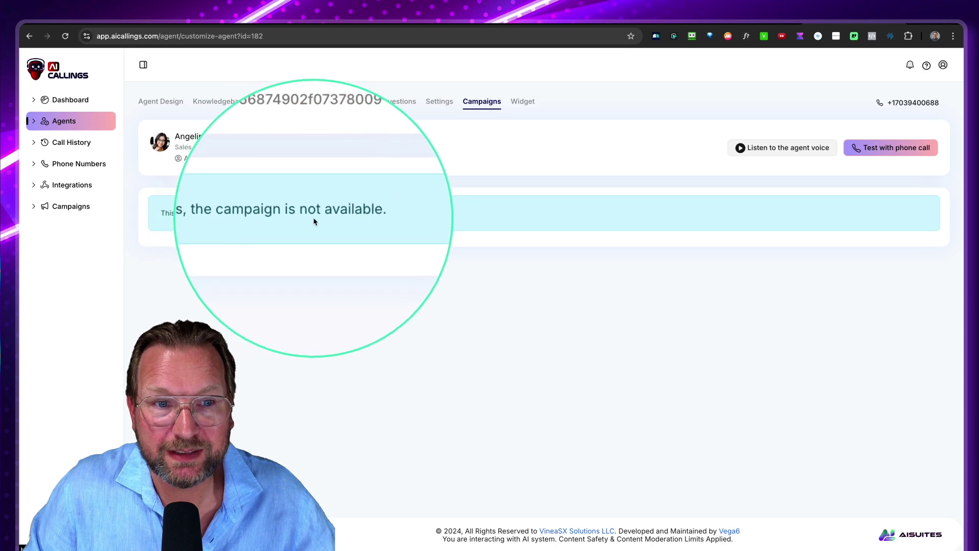
{"action": "key", "text": "ctrl+alt+m"}
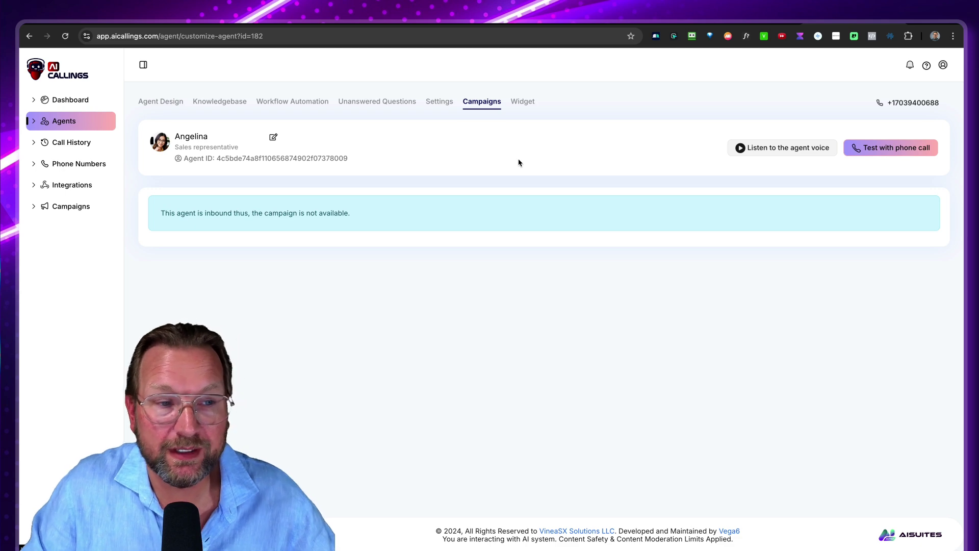
{"action": "key", "text": "ctrl+alt+m"}
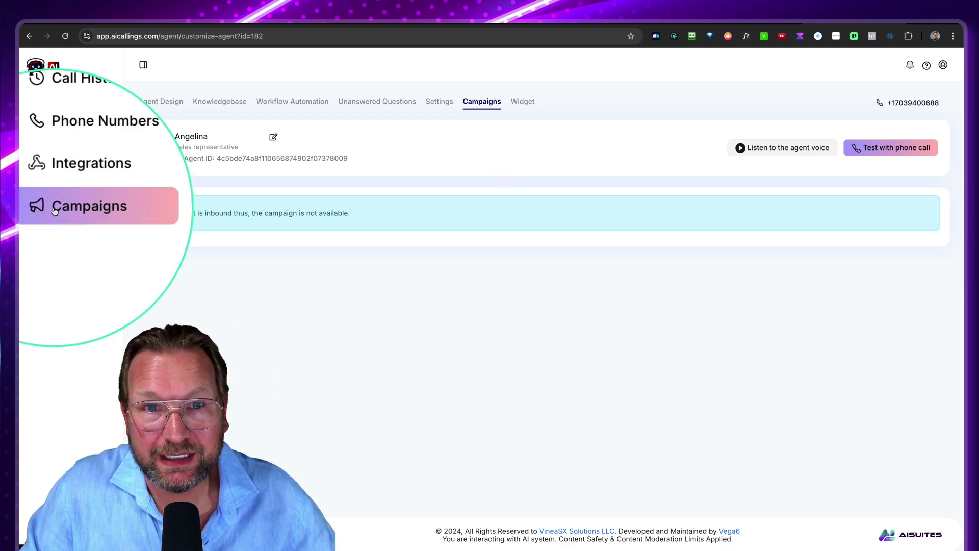
{"action": "key", "text": "ctrl+alt+m"}
Open the agent's widget settings and set the widget's brand color to the magenta #d50c6cff
{"action": "left_click", "coordinate": [523, 101]}
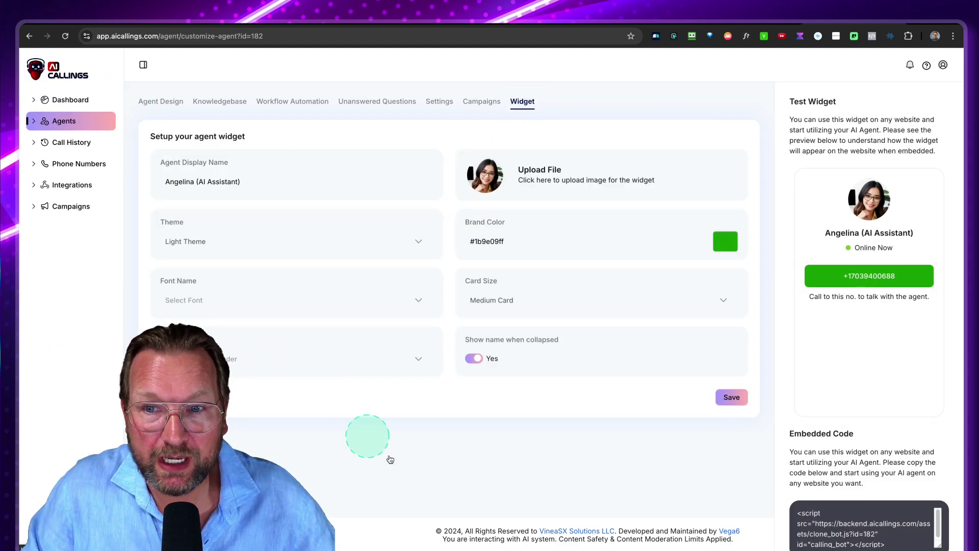
{"action": "mouse_move", "coordinate": [790, 154]}
{"action": "left_mouse_down"}
{"action": "mouse_move", "coordinate": [930, 378]}
{"action": "mouse_move", "coordinate": [950, 380]}
{"action": "left_mouse_up"}
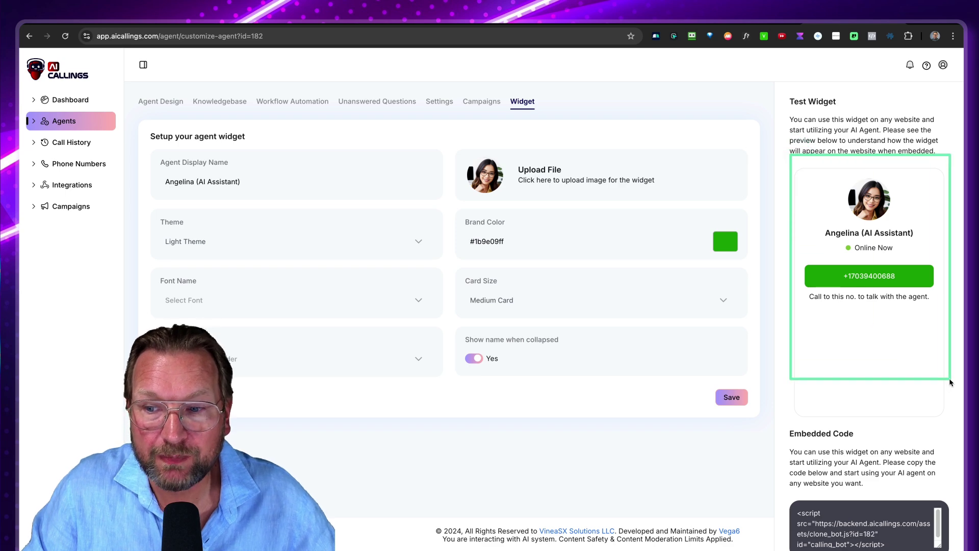
{"action": "left_click", "coordinate": [852, 308]}
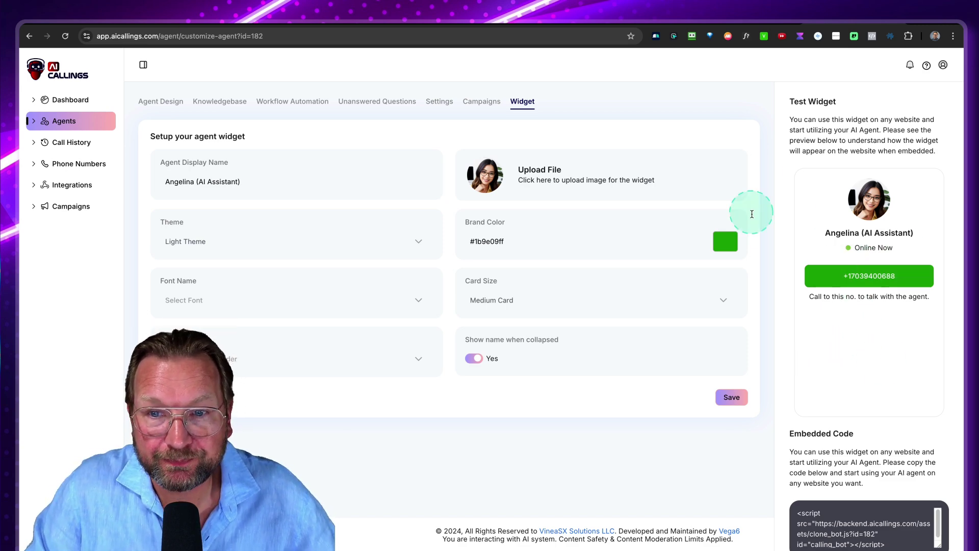
{"action": "left_click", "coordinate": [725, 240]}
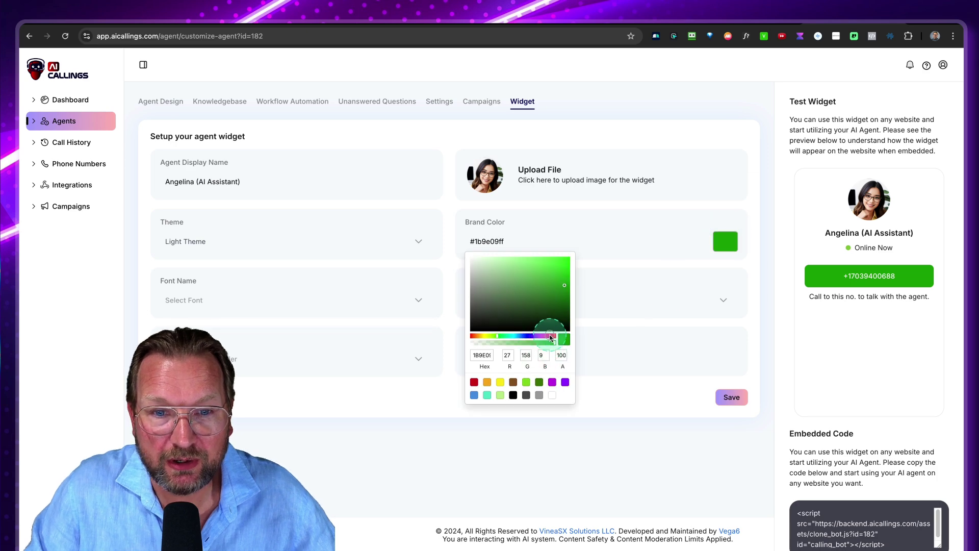
{"action": "left_click", "coordinate": [550, 336]}
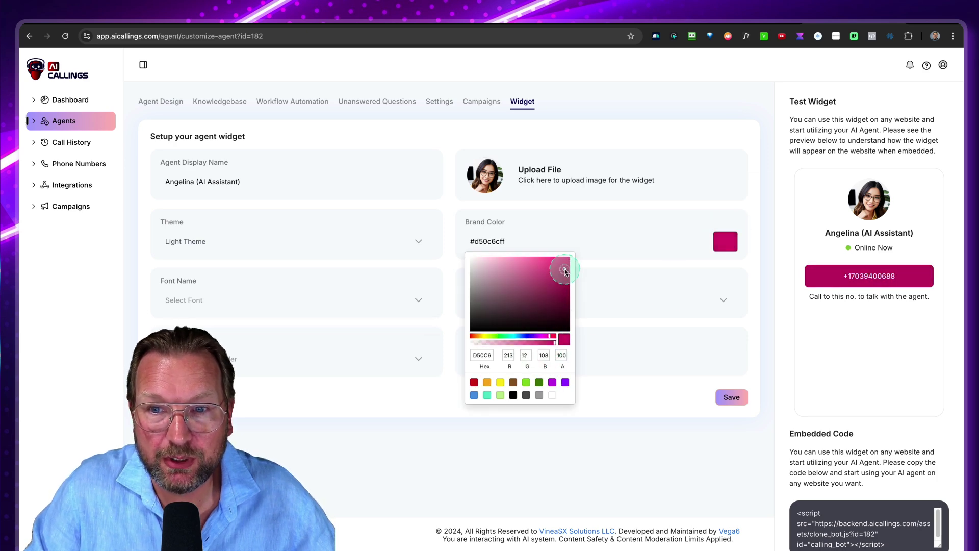
{"action": "left_click", "coordinate": [671, 225]}
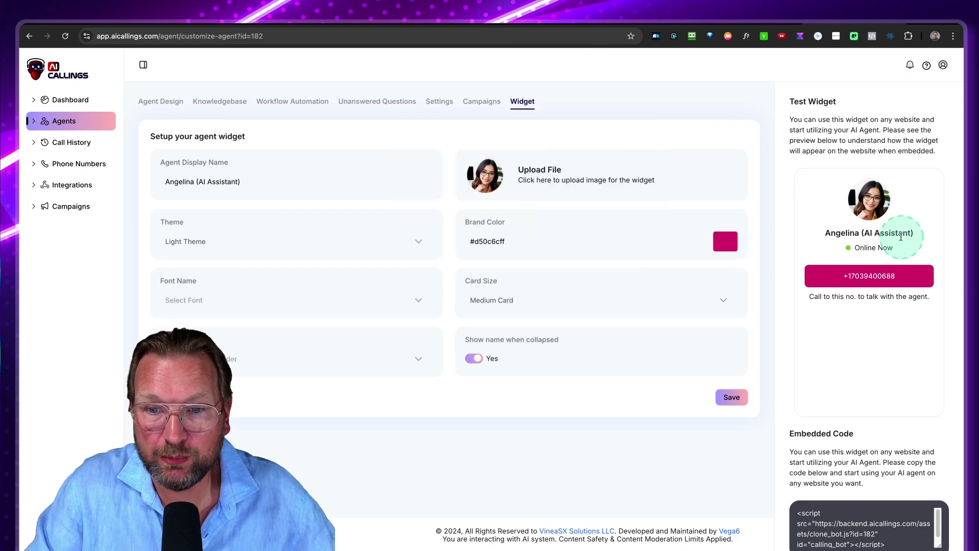
Set the widget's theme to Dark Theme and its font to Abril Fatface
{"action": "scroll", "coordinate": [890, 367], "scroll_direction": "down", "scroll_amount": 1}
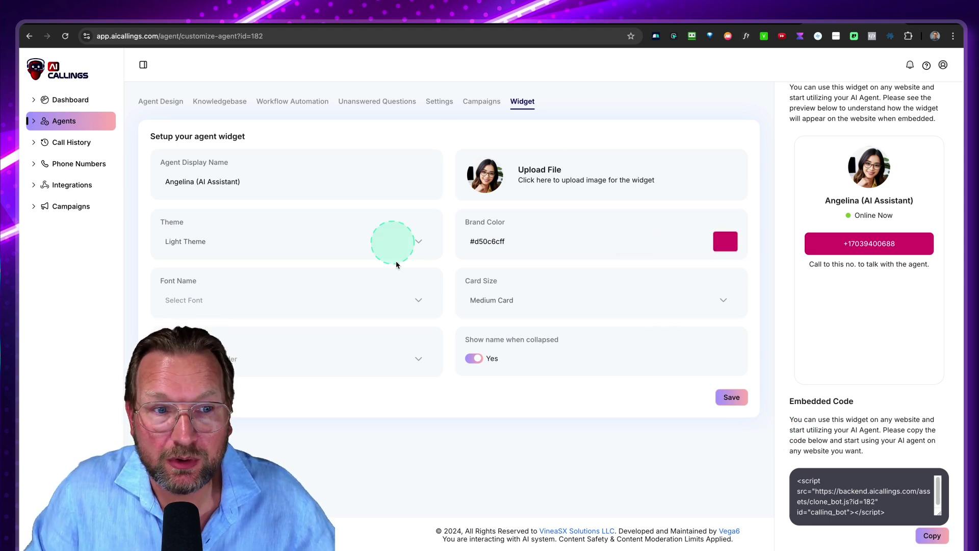
{"action": "left_click", "coordinate": [217, 244]}
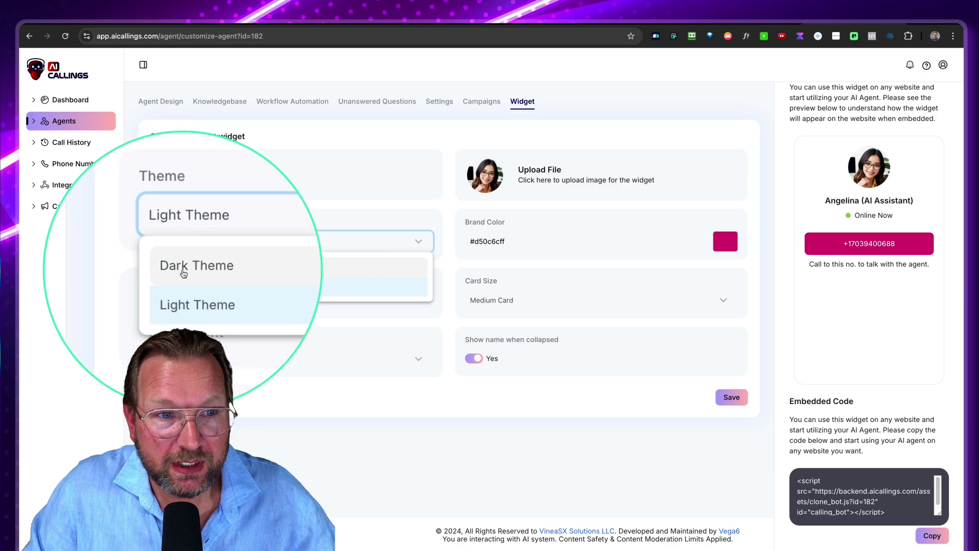
{"action": "left_click", "coordinate": [199, 267]}
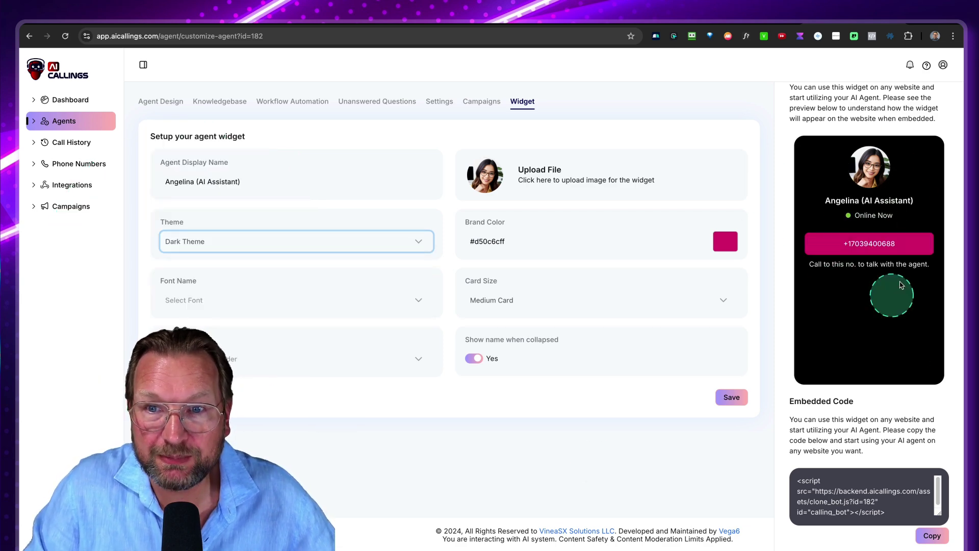
{"action": "left_click", "coordinate": [262, 306]}
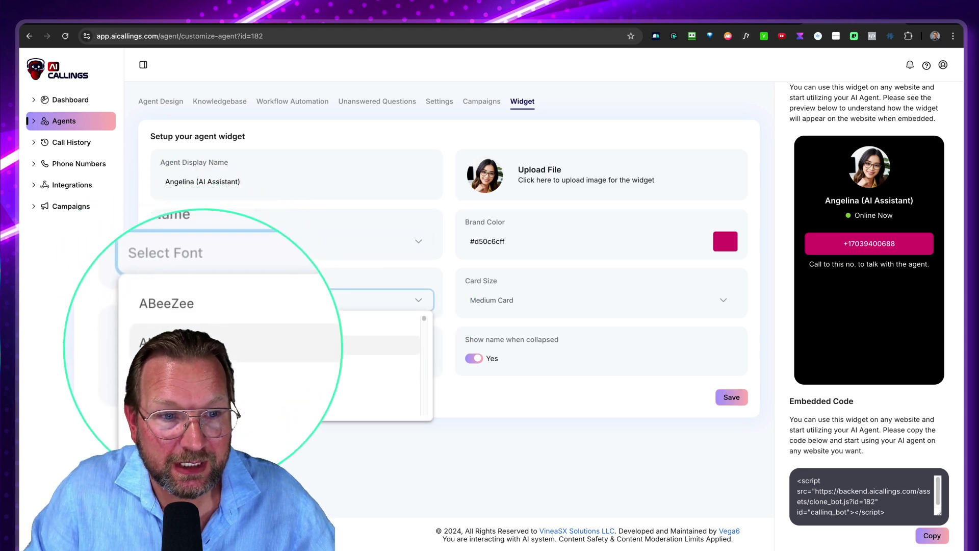
{"action": "left_click", "coordinate": [208, 362]}
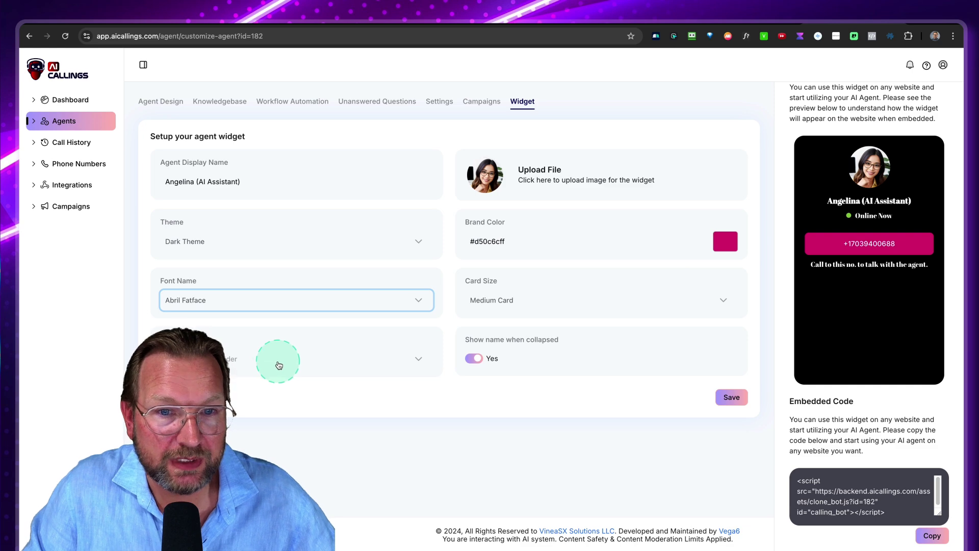
Try the small and large card sizes for the widget, and set the card size to Small Card
{"action": "left_click", "coordinate": [520, 302]}
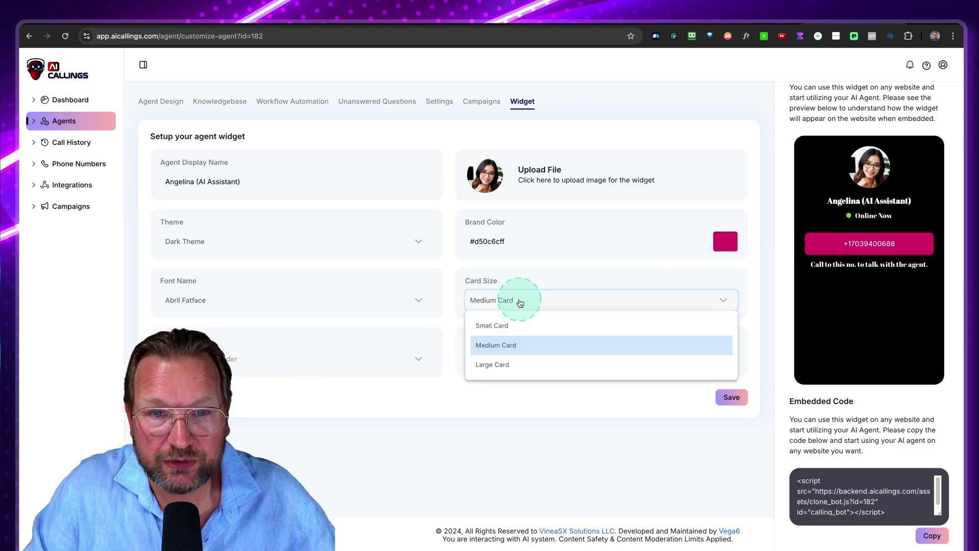
{"action": "left_click", "coordinate": [491, 325]}
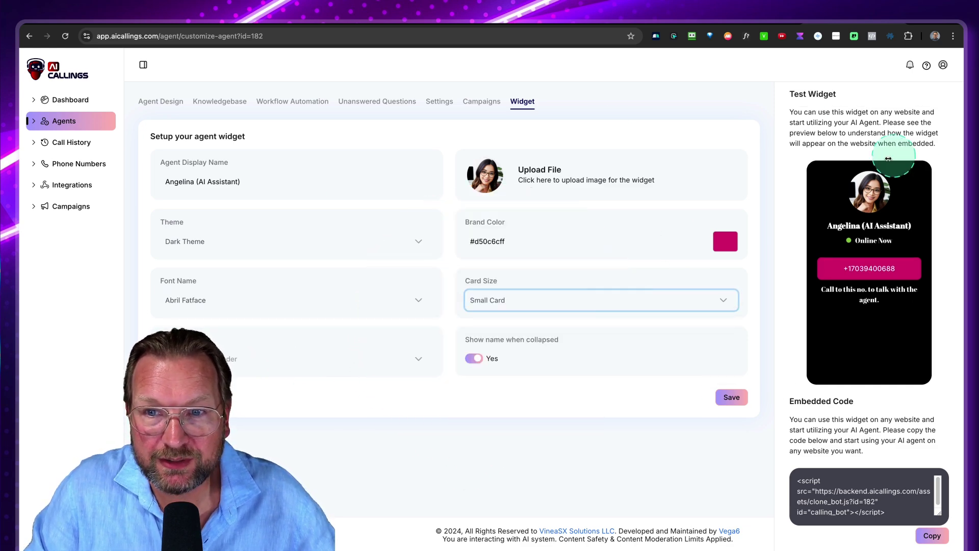
{"action": "left_click", "coordinate": [562, 301]}
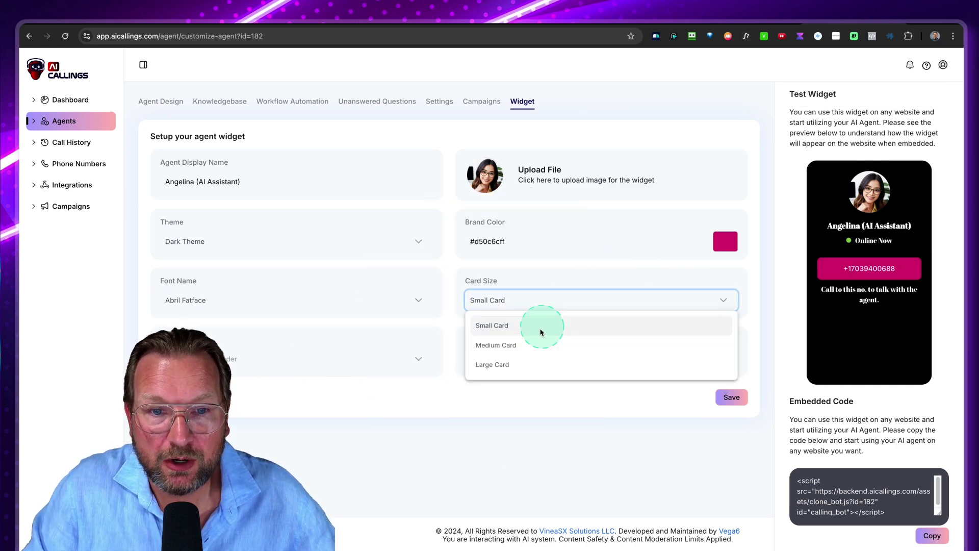
{"action": "left_click", "coordinate": [497, 365]}
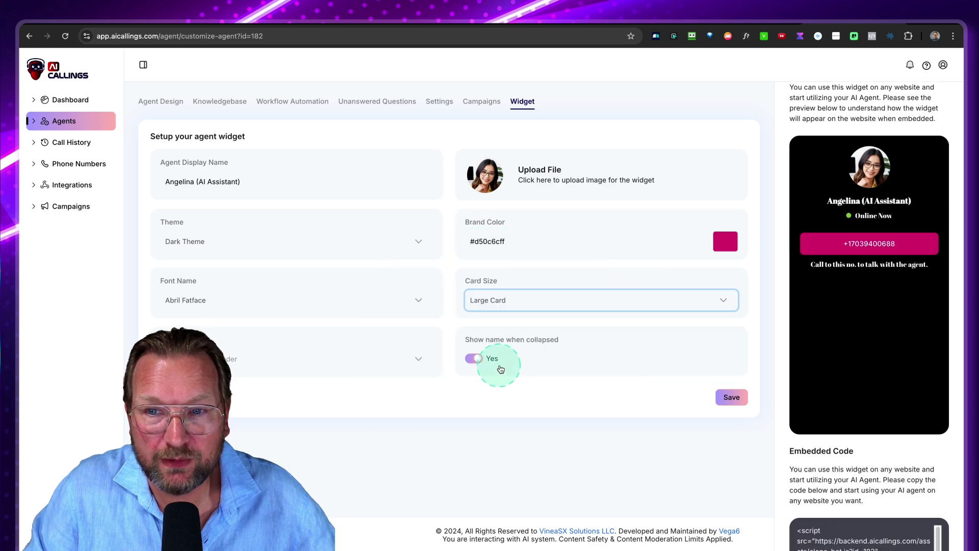
{"action": "left_click", "coordinate": [543, 311]}
{"action": "left_click", "coordinate": [541, 320]}
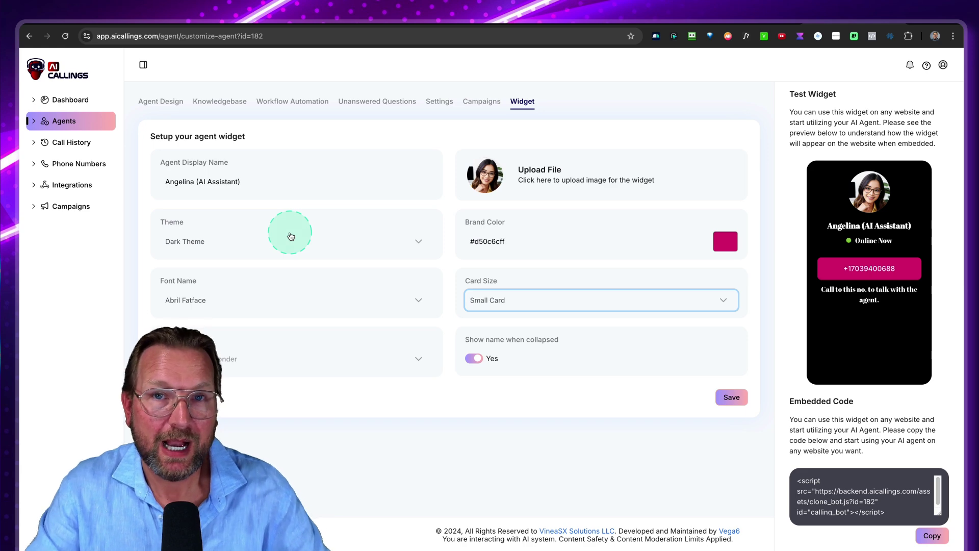
Show the actions available for the Angelina agent in the agents list, and view the latest call's transcript in the call history
{"action": "left_click", "coordinate": [70, 126]}
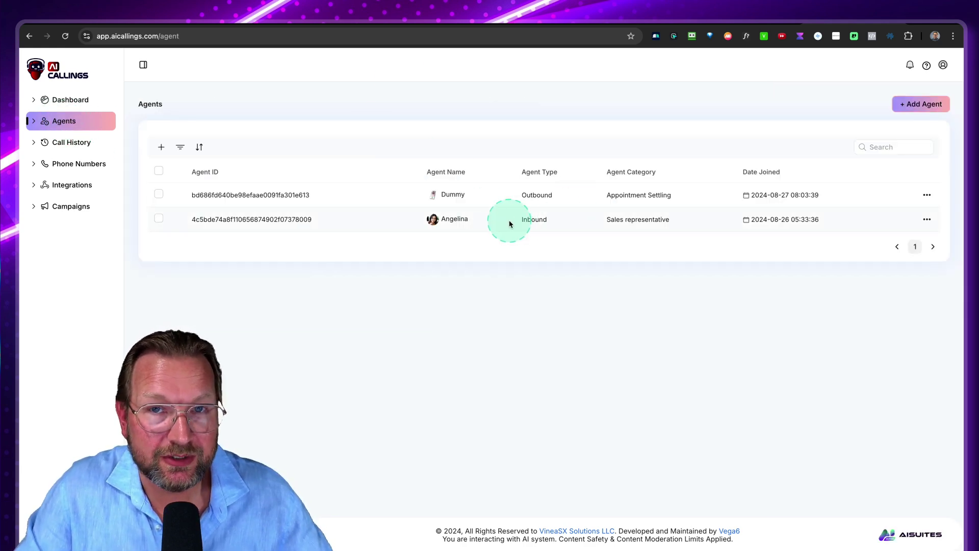
{"action": "left_click", "coordinate": [927, 220]}
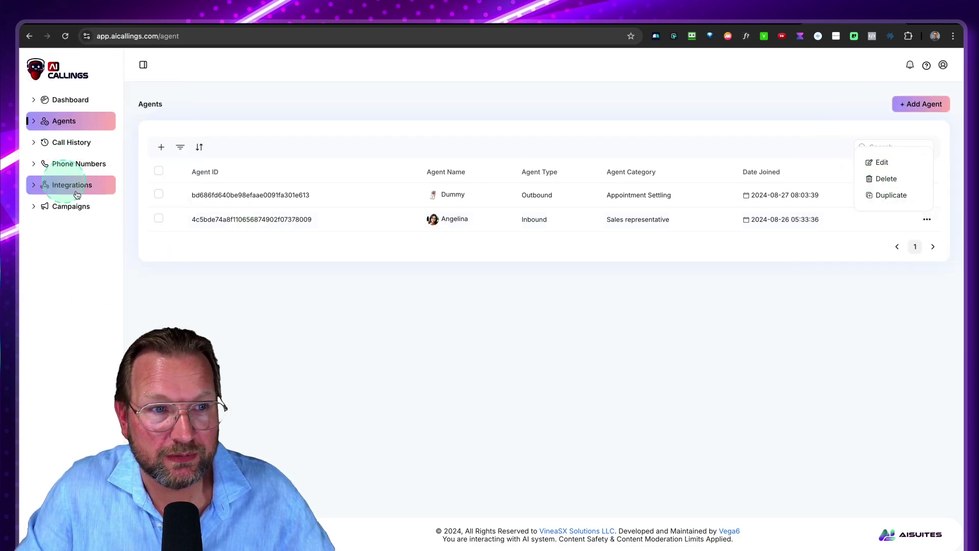
{"action": "left_click", "coordinate": [62, 145]}
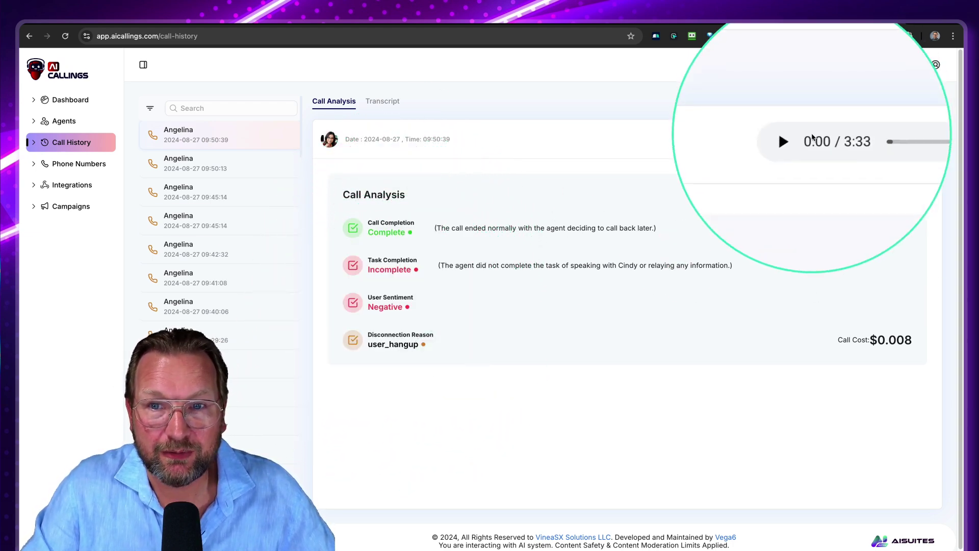
{"action": "left_click", "coordinate": [384, 107]}
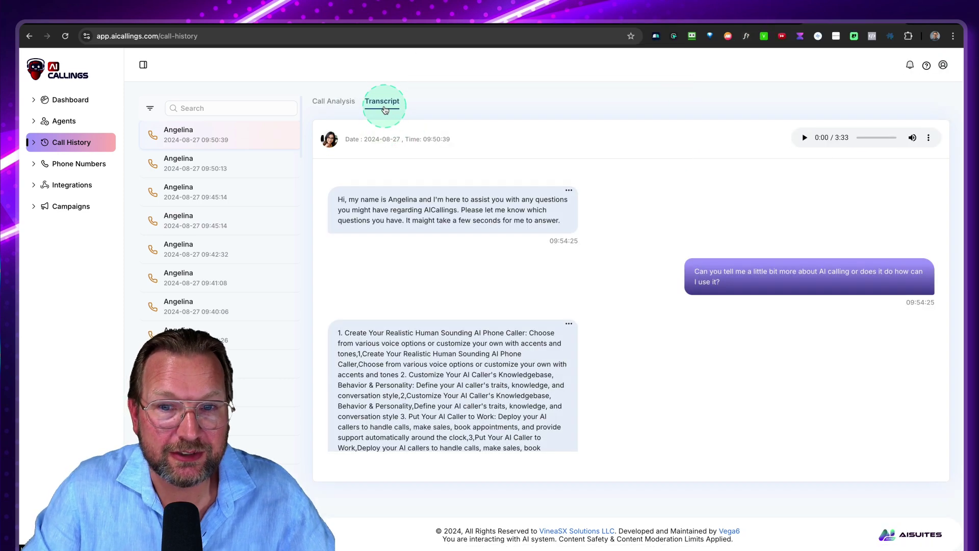
{"action": "scroll", "coordinate": [243, 235], "scroll_direction": "down", "scroll_amount": 5}
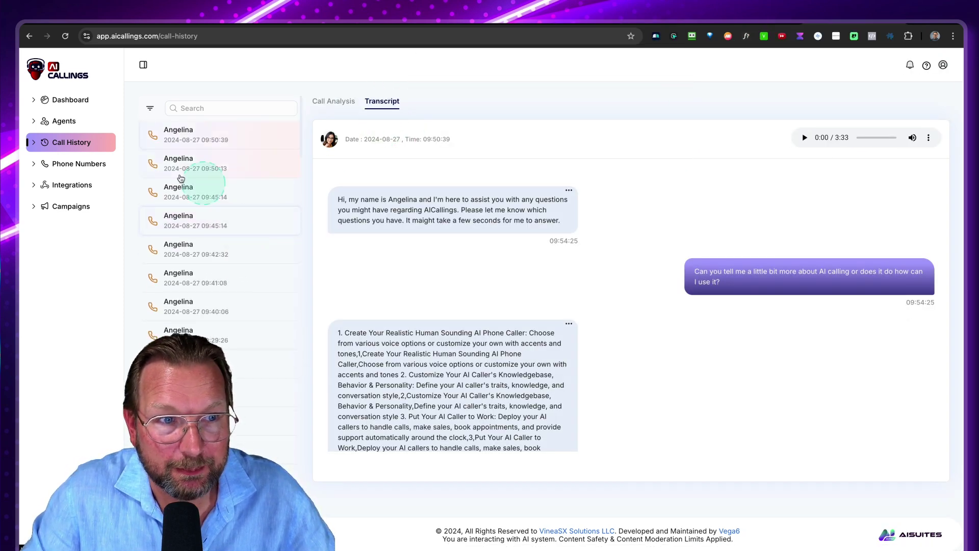
Review the phone numbers of the connected Twilio account, and look over the form for connecting a Twilio account, closing it without entering anything
{"action": "left_click", "coordinate": [49, 166]}
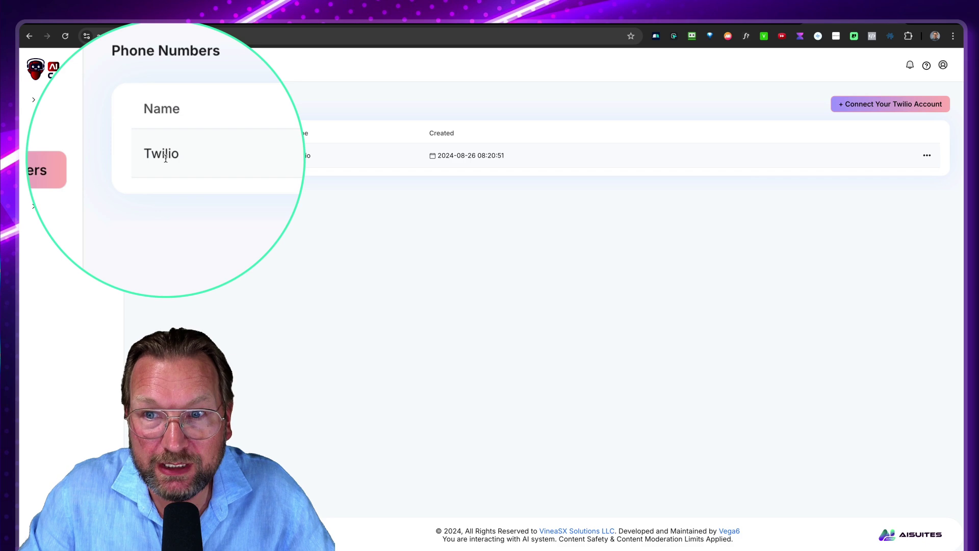
{"action": "left_click", "coordinate": [927, 155]}
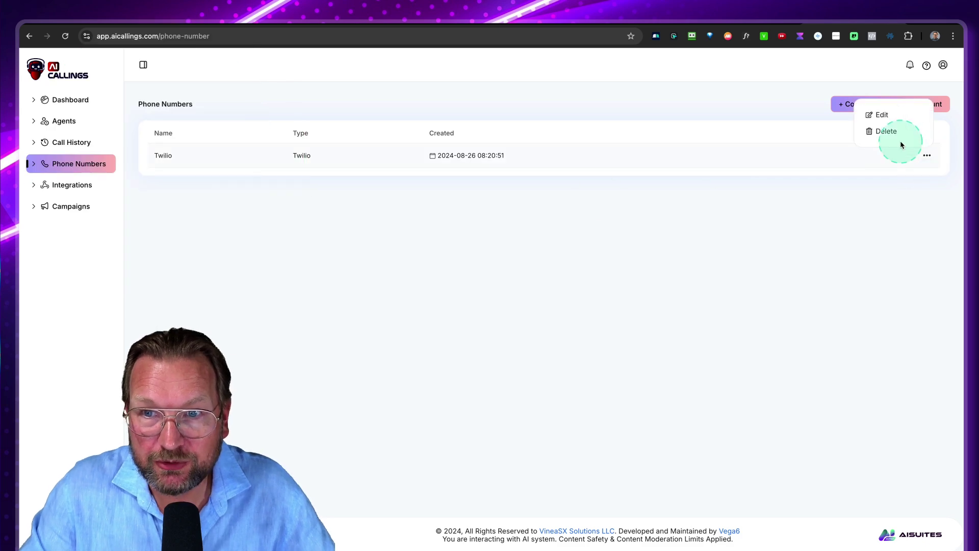
{"action": "left_click", "coordinate": [884, 116]}
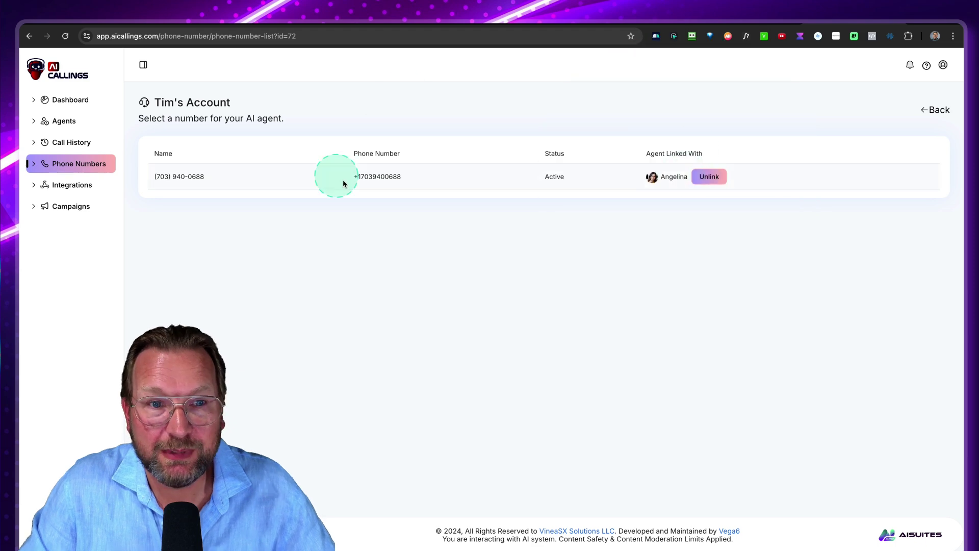
{"action": "left_click", "coordinate": [938, 109]}
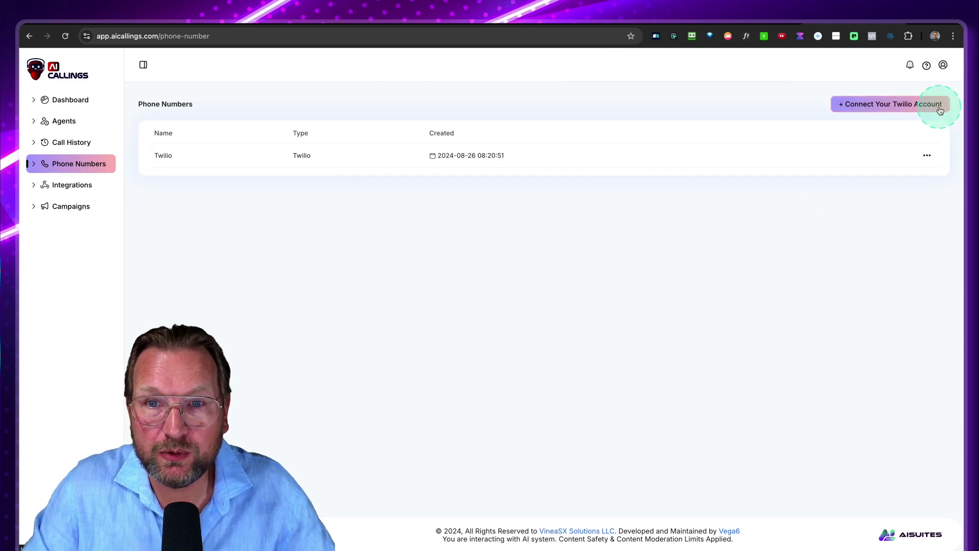
{"action": "left_click", "coordinate": [912, 106]}
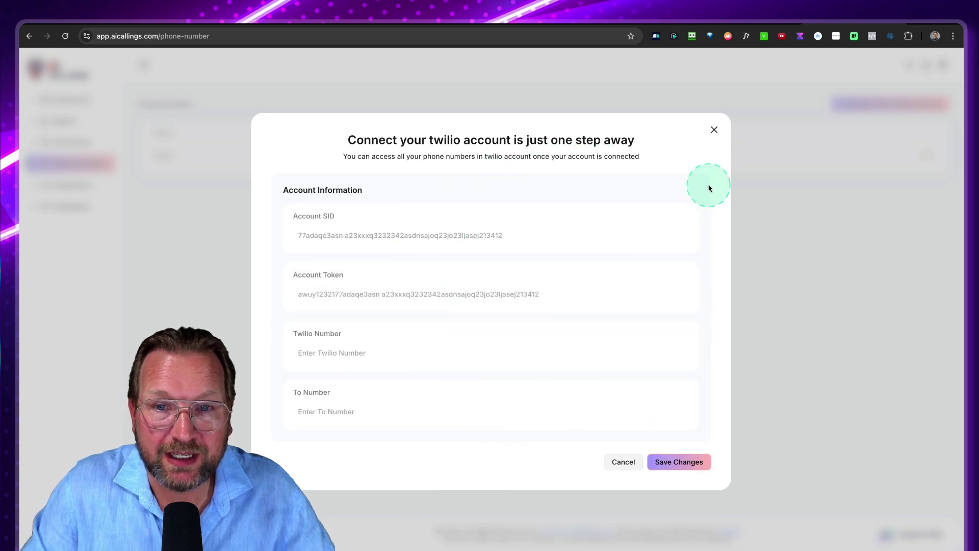
{"action": "left_click", "coordinate": [715, 131]}
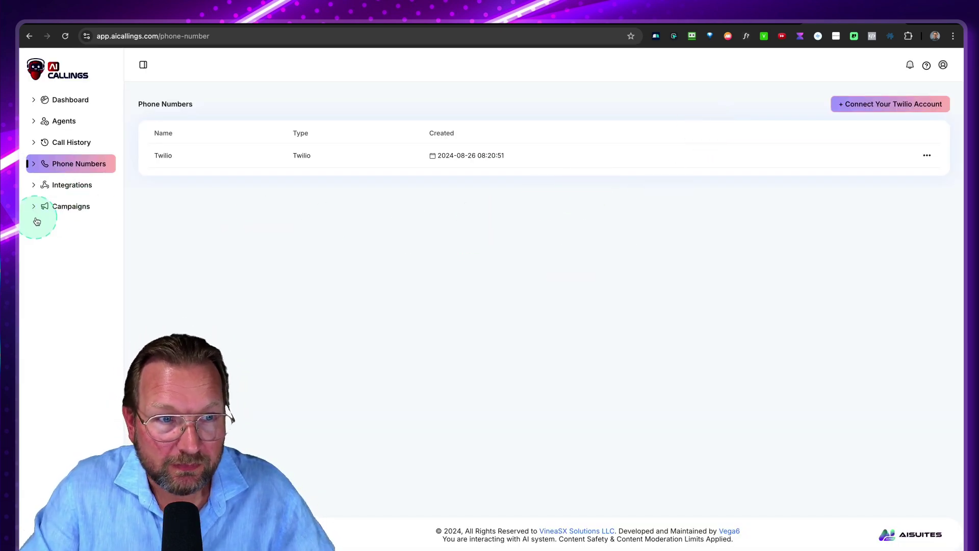
Start a new campaign and select Dummy as its agent
{"action": "left_click", "coordinate": [54, 207]}
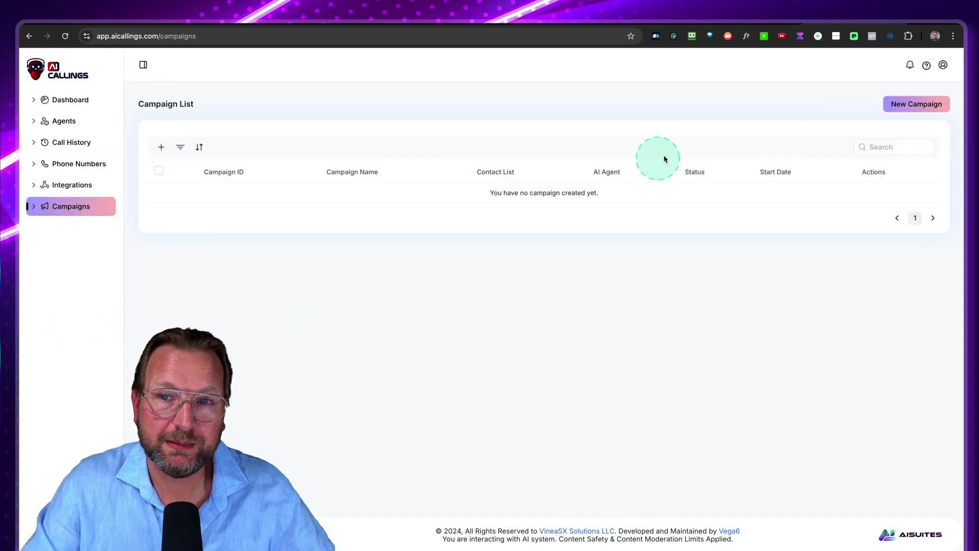
{"action": "left_click", "coordinate": [896, 116]}
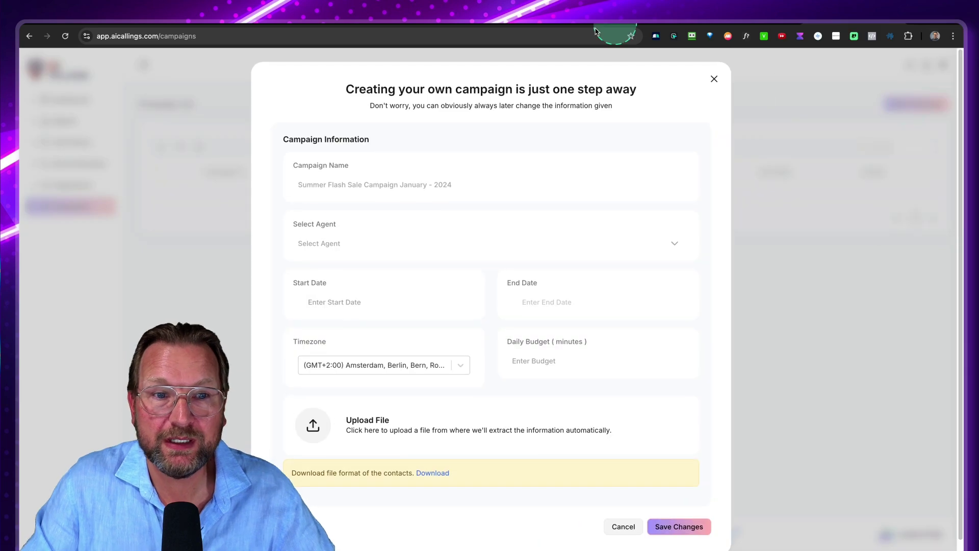
{"action": "left_click", "coordinate": [432, 179]}
{"action": "left_click", "coordinate": [507, 176]}
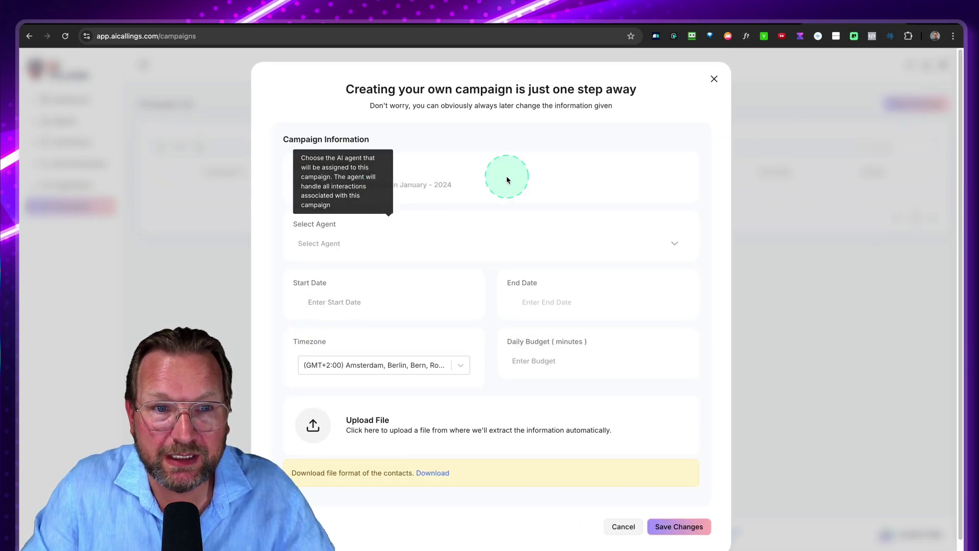
{"action": "left_click", "coordinate": [393, 187]}
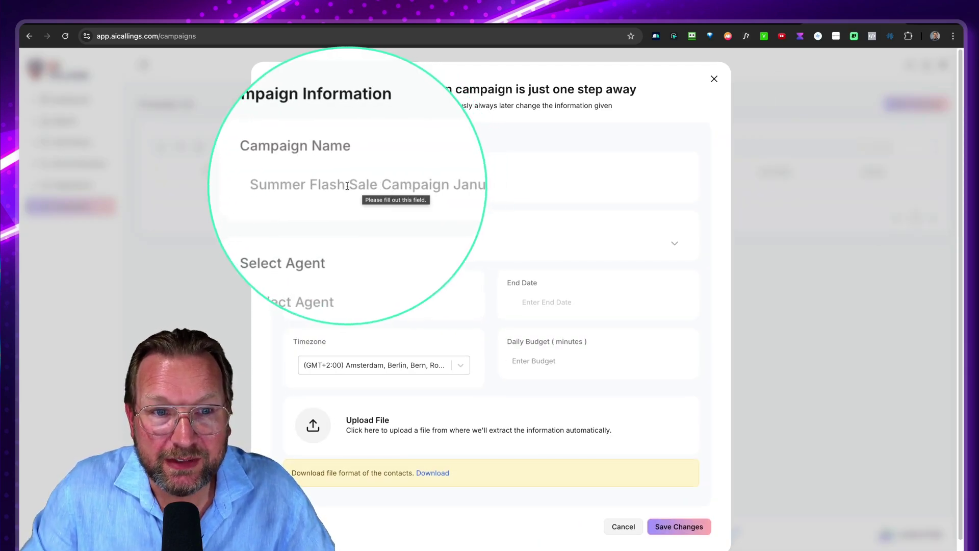
{"action": "left_click", "coordinate": [351, 249]}
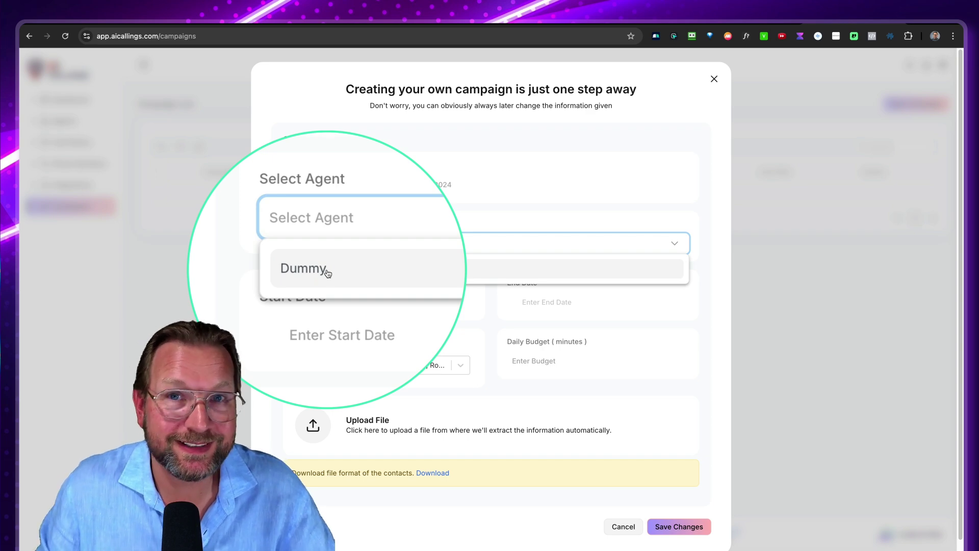
{"action": "left_click", "coordinate": [328, 272]}
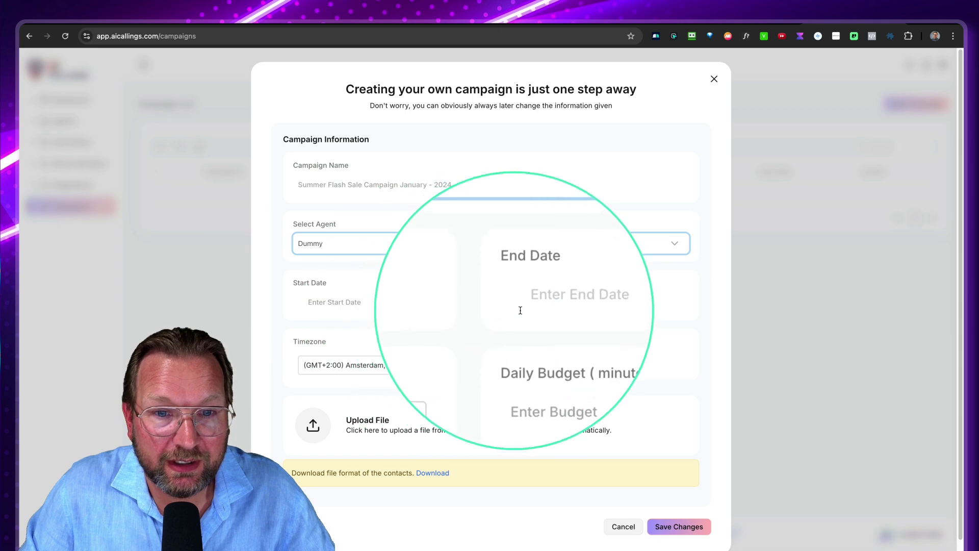
Look over the timezone and contact upload fields of the campaign form, entering 0 minutes as the daily budget
{"action": "left_click", "coordinate": [376, 367]}
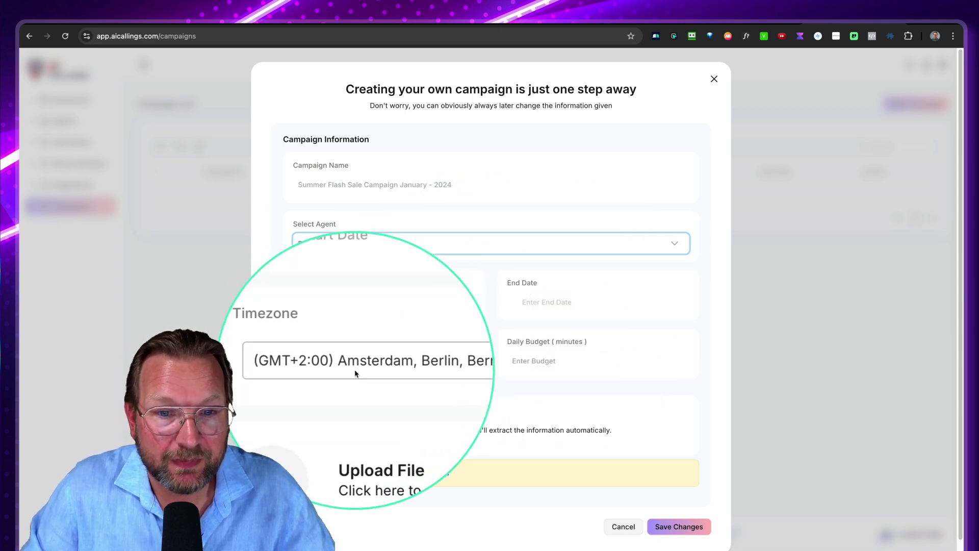
{"action": "left_click", "coordinate": [525, 360]}
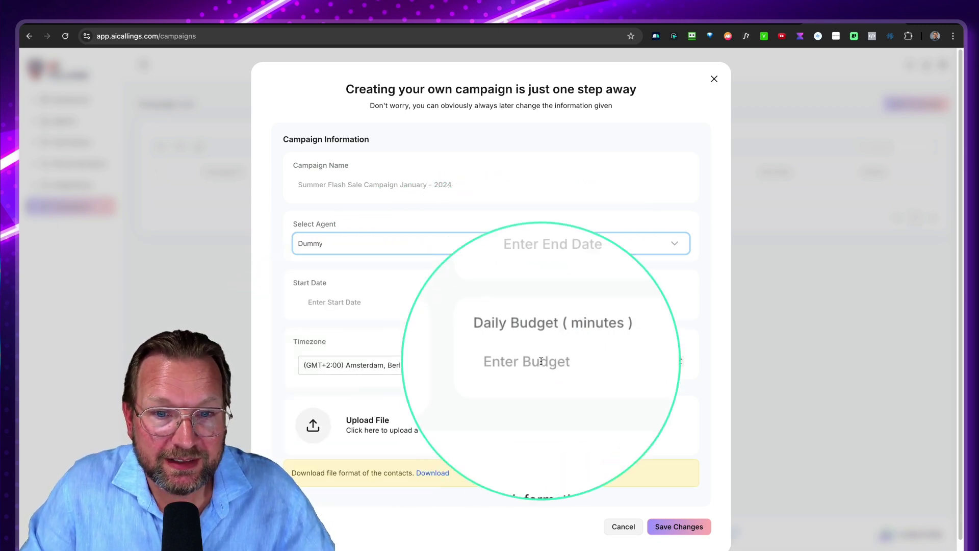
{"action": "type", "text": "0"}
{"action": "scroll", "coordinate": [538, 363], "scroll_direction": "down", "scroll_amount": 1}
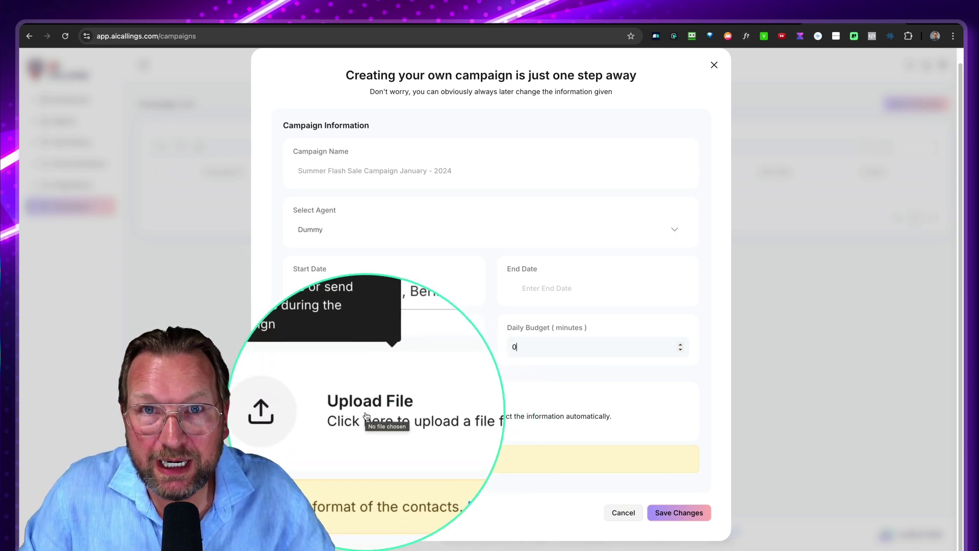
{"action": "left_click", "coordinate": [642, 408]}
{"action": "left_click", "coordinate": [618, 374]}
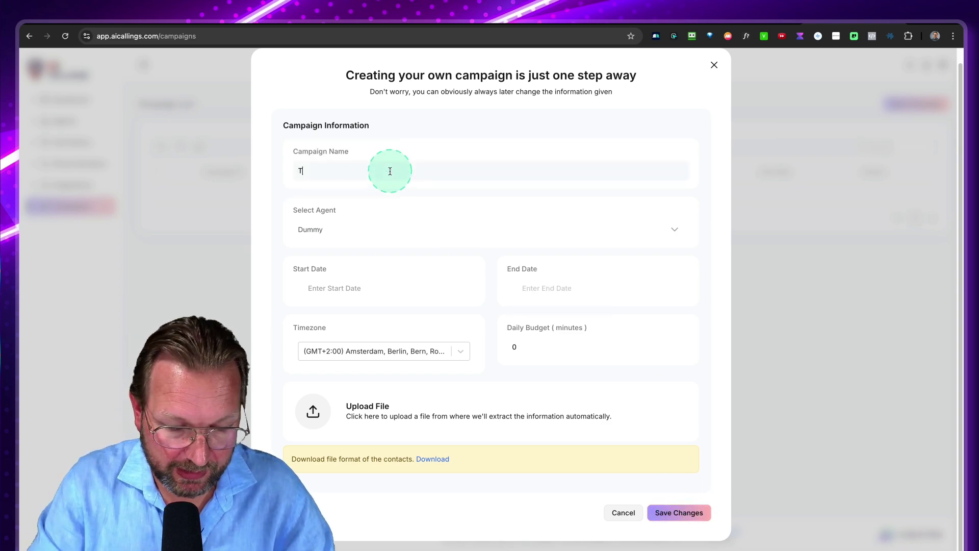
Name the campaign Test, schedule it from 08/30/2024 to 08/31/2024 with a daily budget of 300 minutes, and try to save it
{"action": "left_click", "coordinate": [323, 290]}
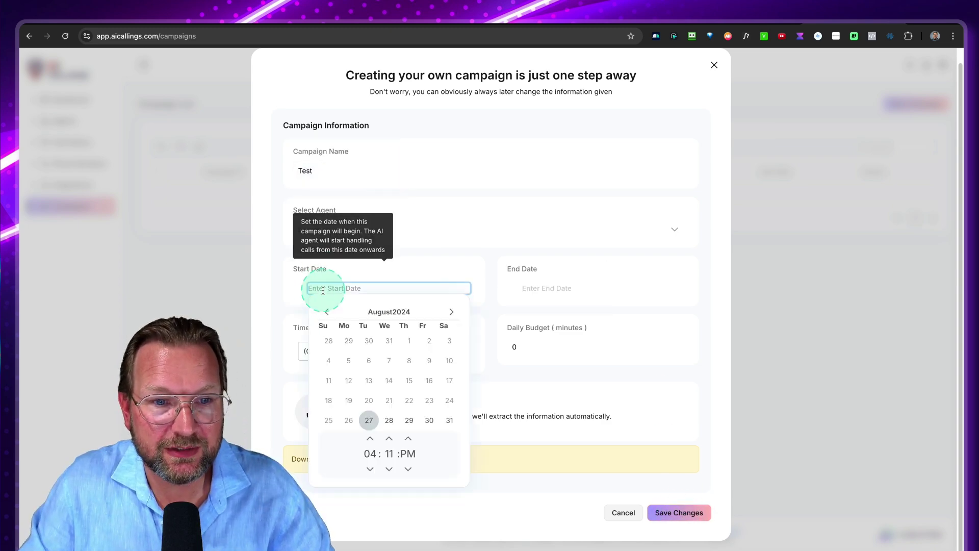
{"action": "left_click", "coordinate": [429, 419]}
{"action": "left_click", "coordinate": [612, 287]}
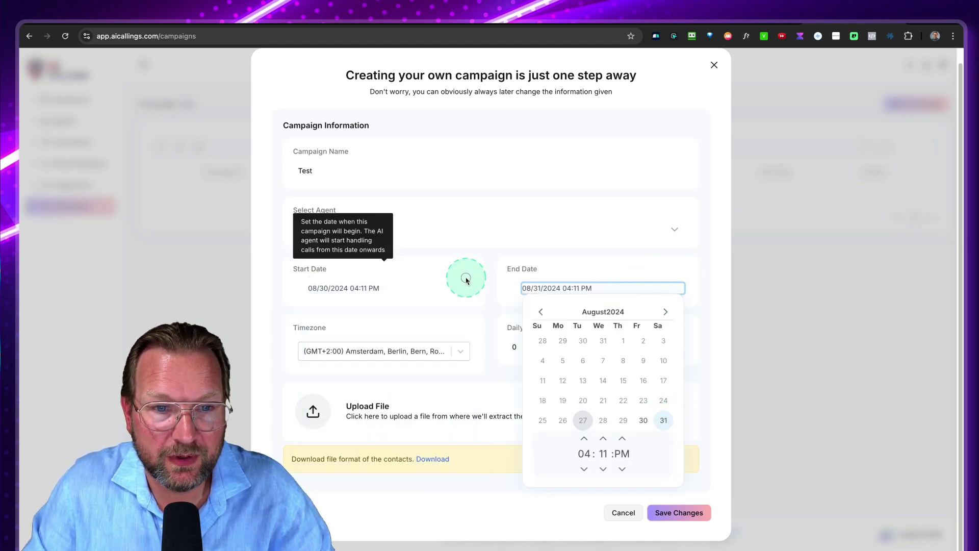
{"action": "left_click", "coordinate": [508, 346]}
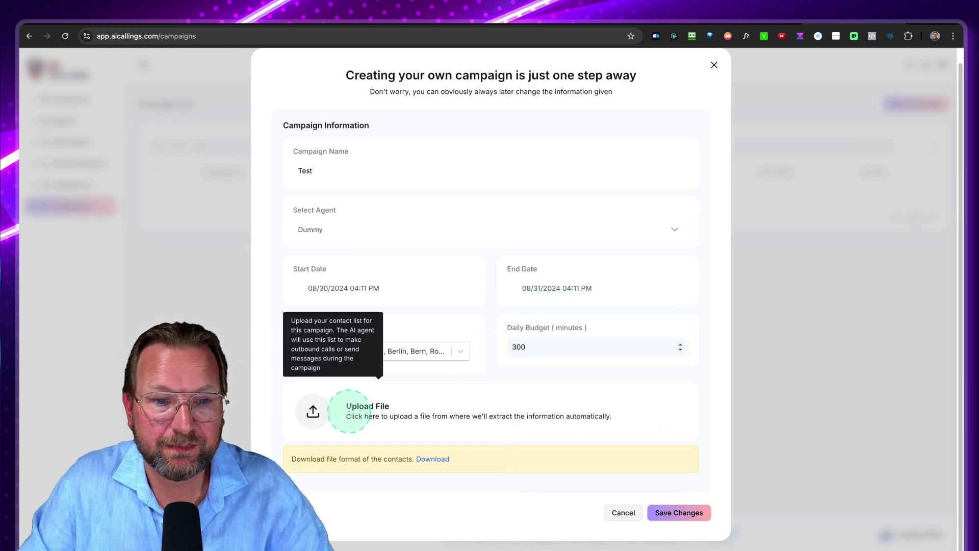
{"action": "left_click", "coordinate": [681, 513]}
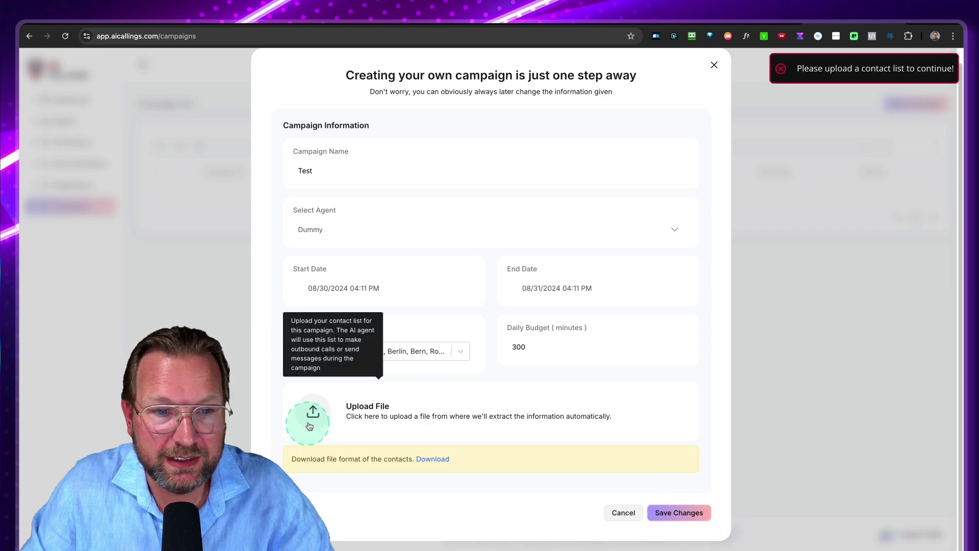
Download the sample contacts file and create the campaign with it as the uploaded contact list
{"action": "left_click", "coordinate": [432, 459]}
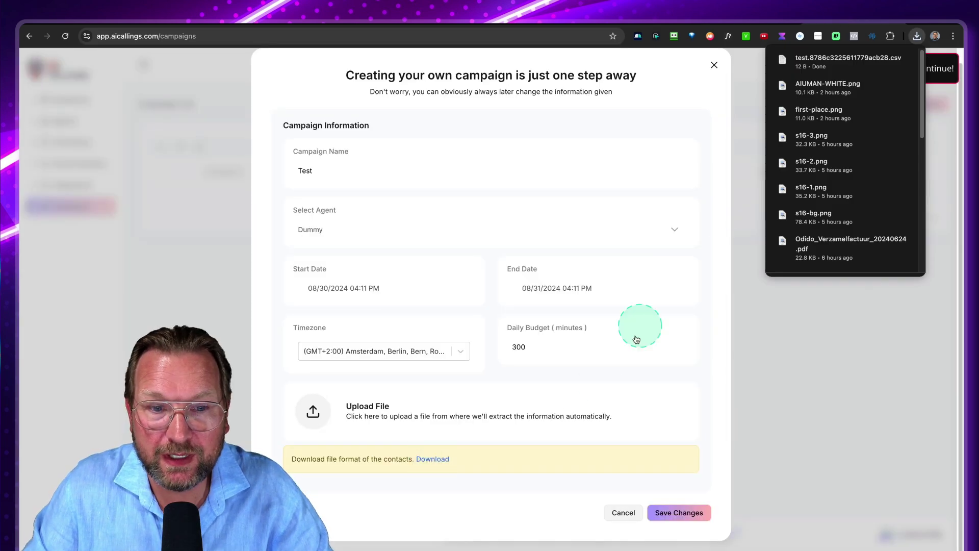
{"action": "left_click", "coordinate": [314, 411]}
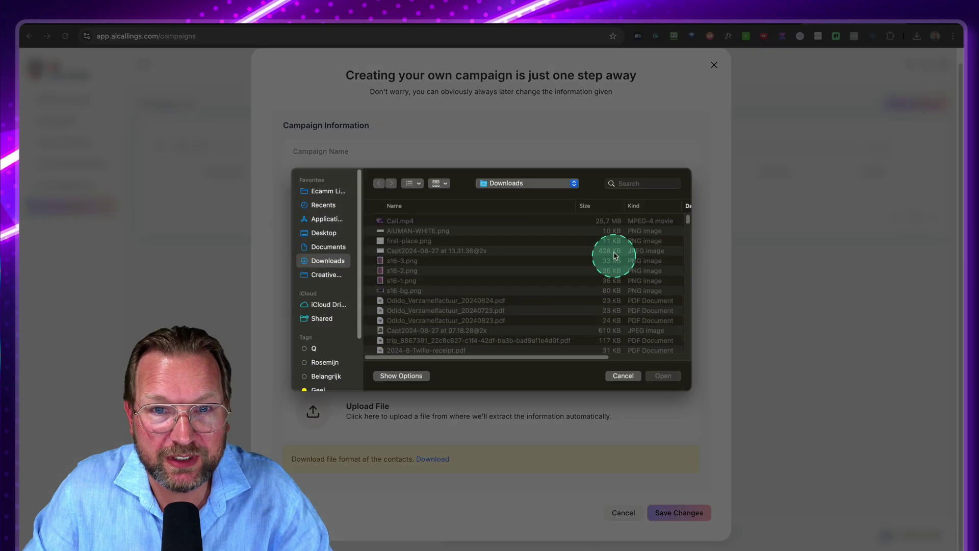
{"action": "double_click", "coordinate": [415, 221]}
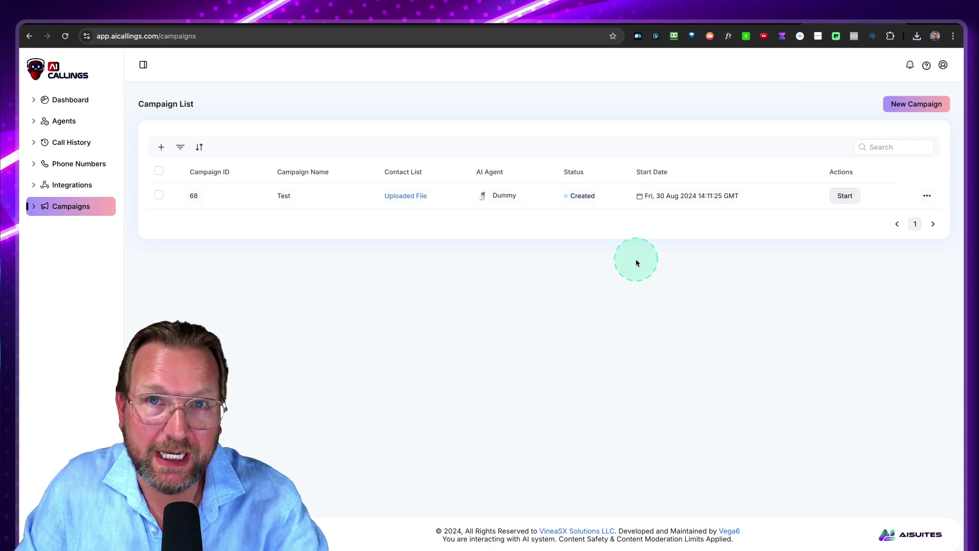
Open the Dummy agent for customization from the agents list and view its campaigns
{"action": "left_click", "coordinate": [66, 129]}
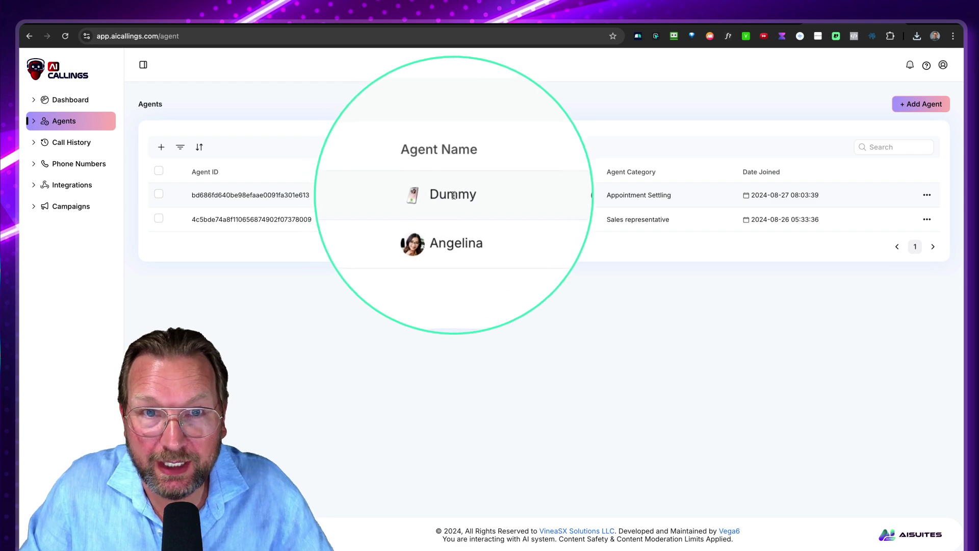
{"action": "left_click", "coordinate": [930, 194]}
{"action": "left_click", "coordinate": [882, 223]}
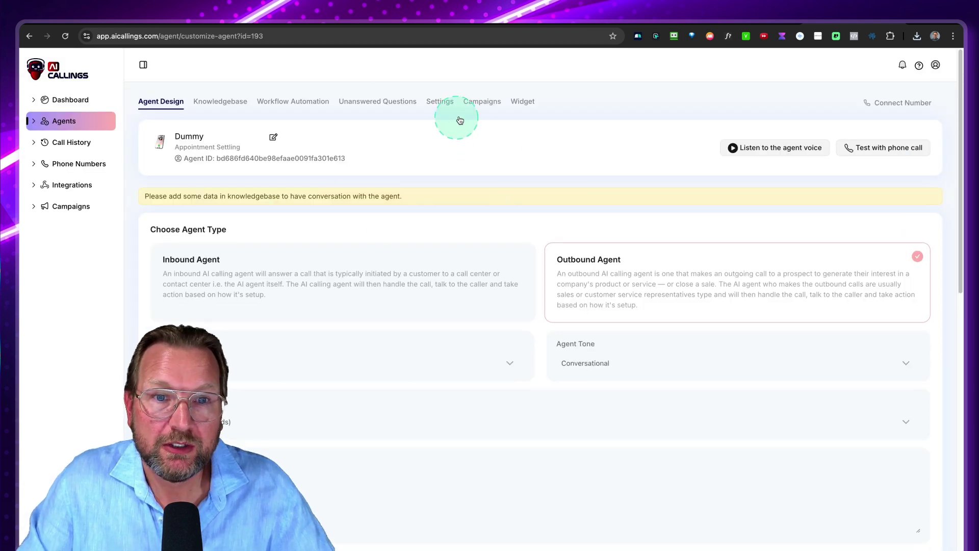
{"action": "left_click", "coordinate": [482, 102]}
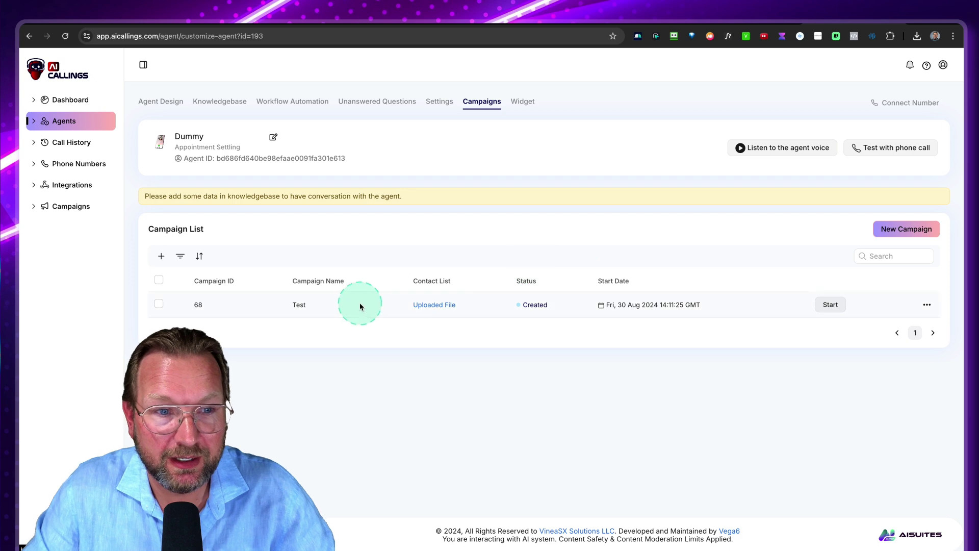
Delete the Test campaign from the Dummy agent's campaign list
{"action": "left_click", "coordinate": [927, 305]}
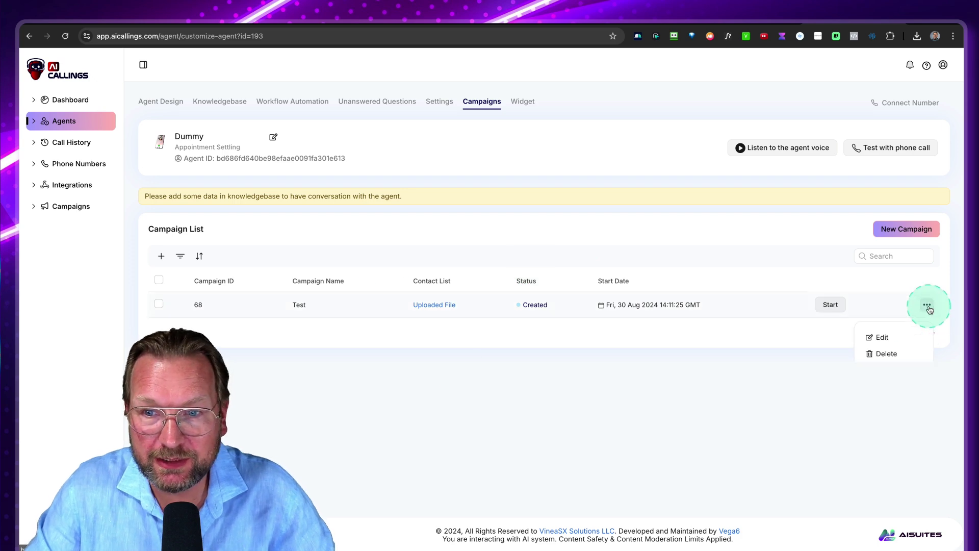
{"action": "left_click", "coordinate": [880, 354]}
{"action": "left_click", "coordinate": [508, 332]}
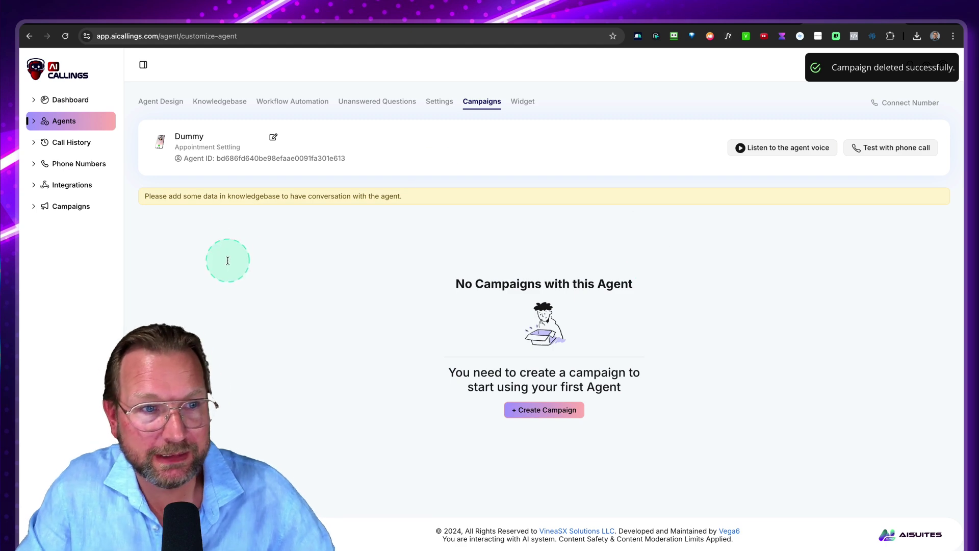
View the form for connecting an autoresponder in the integrations, close it without entering anything, and return to the dashboard
{"action": "left_click", "coordinate": [63, 186]}
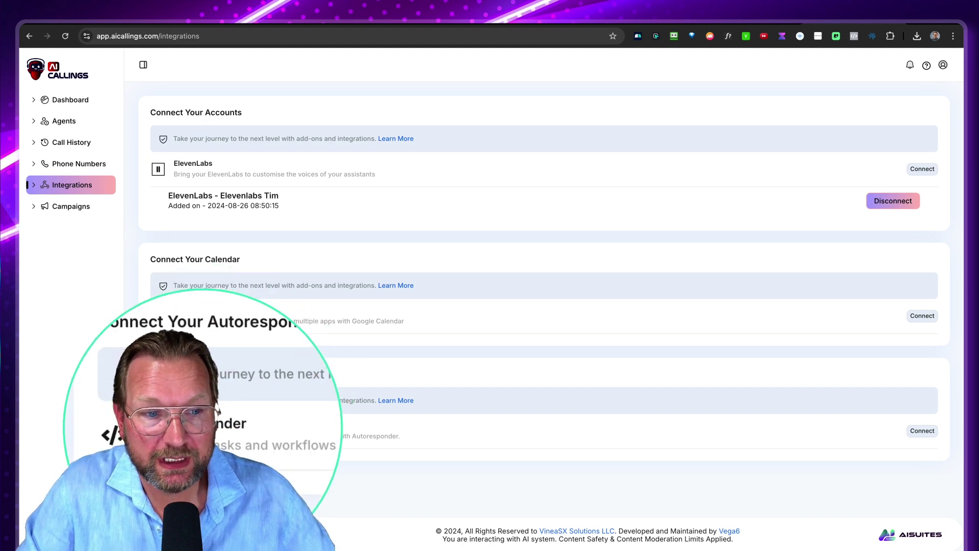
{"action": "left_click", "coordinate": [928, 433]}
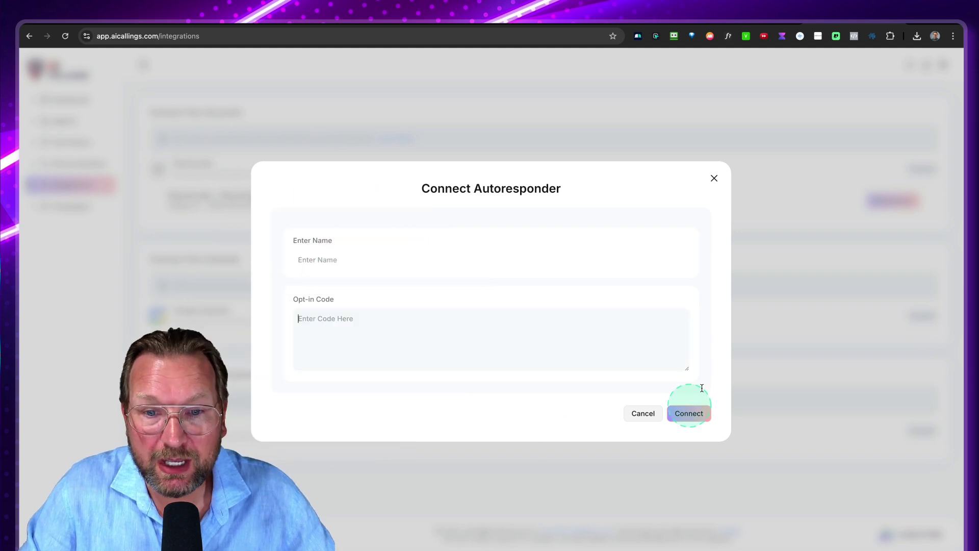
{"action": "left_click", "coordinate": [714, 180]}
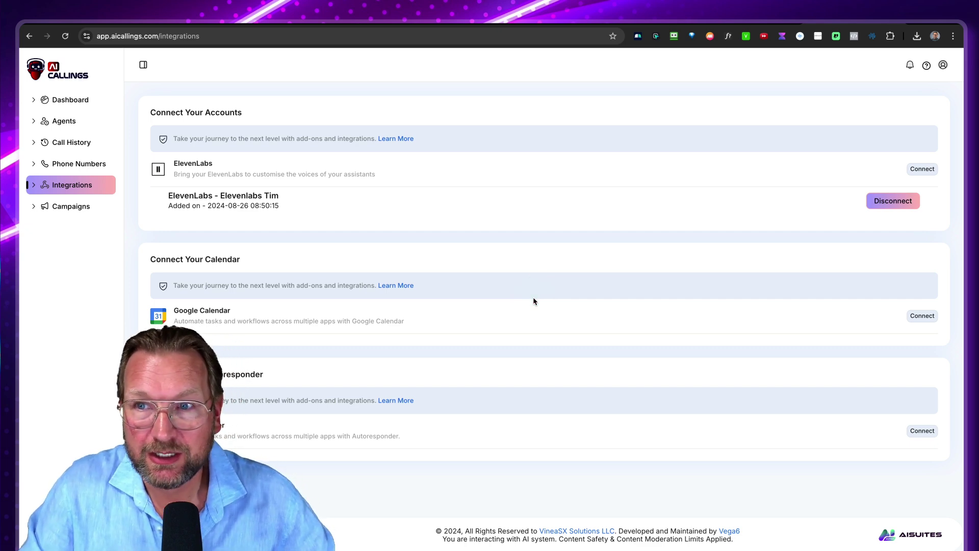
{"action": "left_click", "coordinate": [547, 267]}
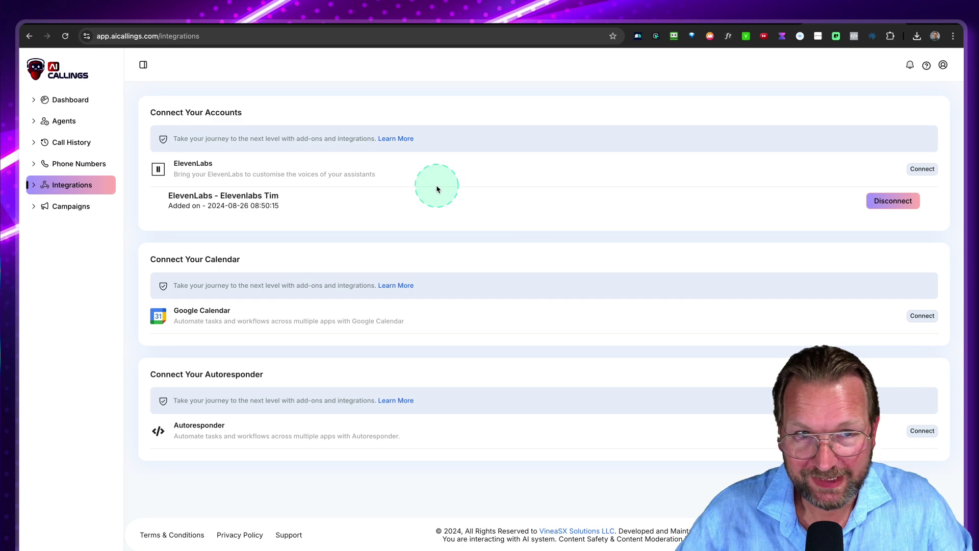
{"action": "left_click", "coordinate": [70, 100]}
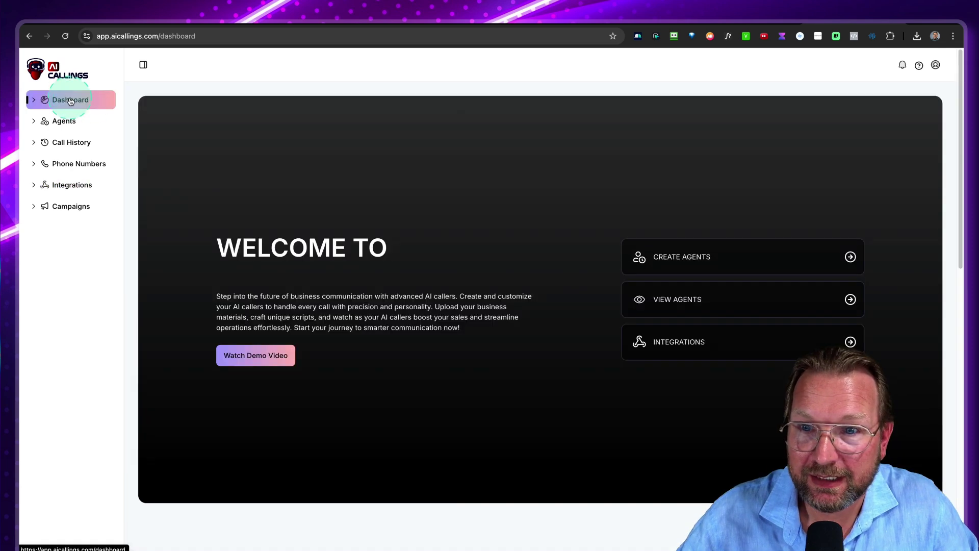
{"action": "left_click", "coordinate": [523, 159]}
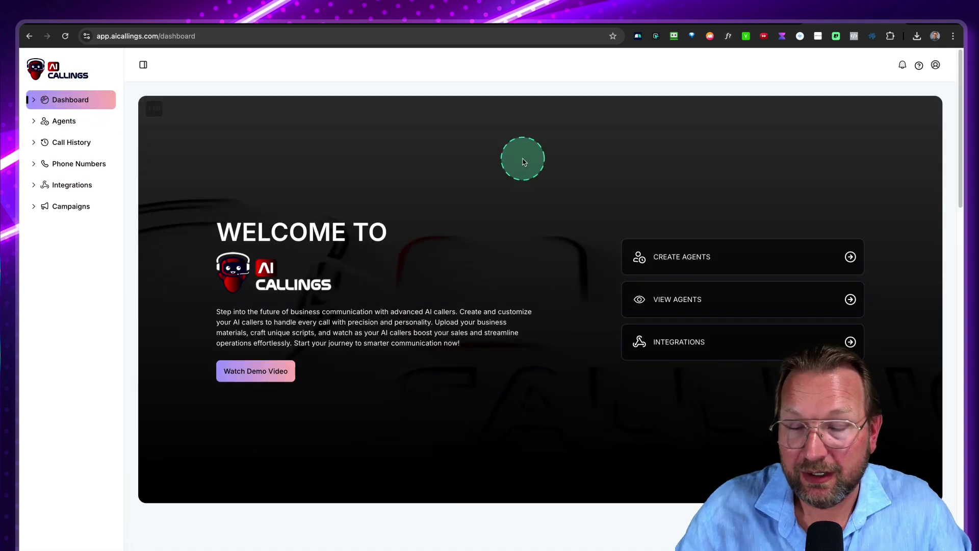